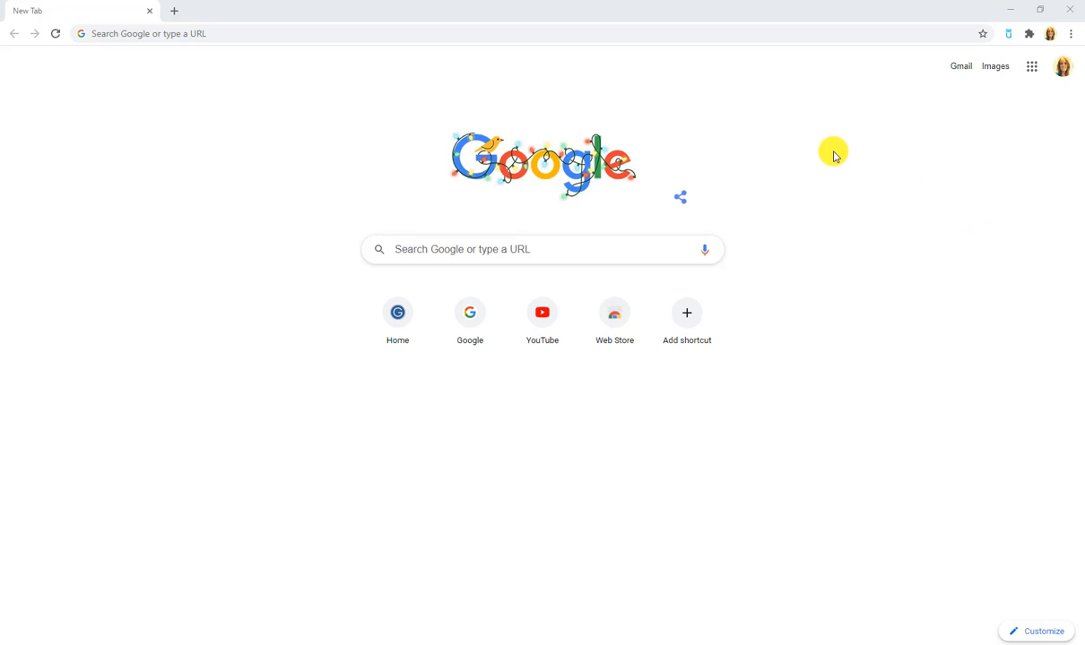
Step: Open Google Docs from the list of Google apps
left_click(1032, 66)
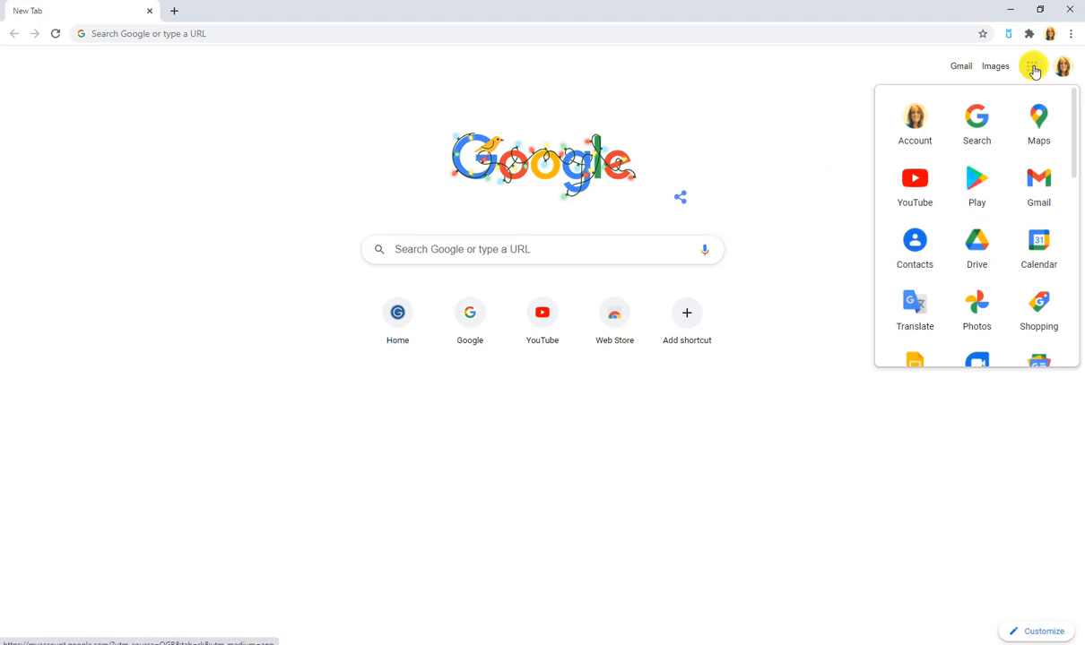
scroll(982, 208, "down", 1)
scroll(981, 208, "down", 3)
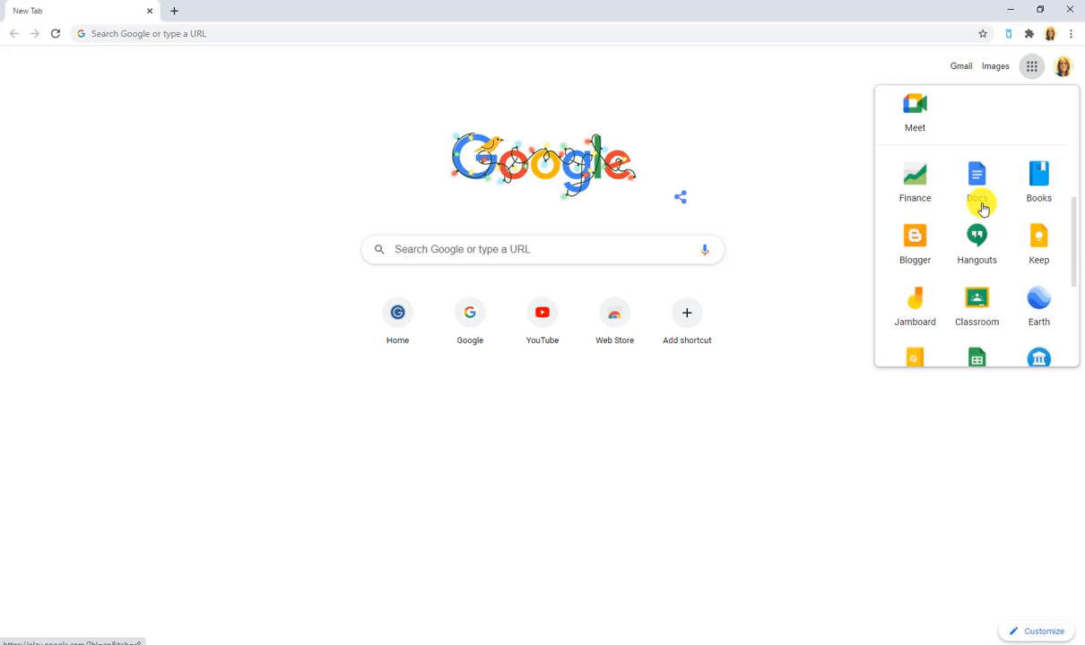
left_click(955, 174)
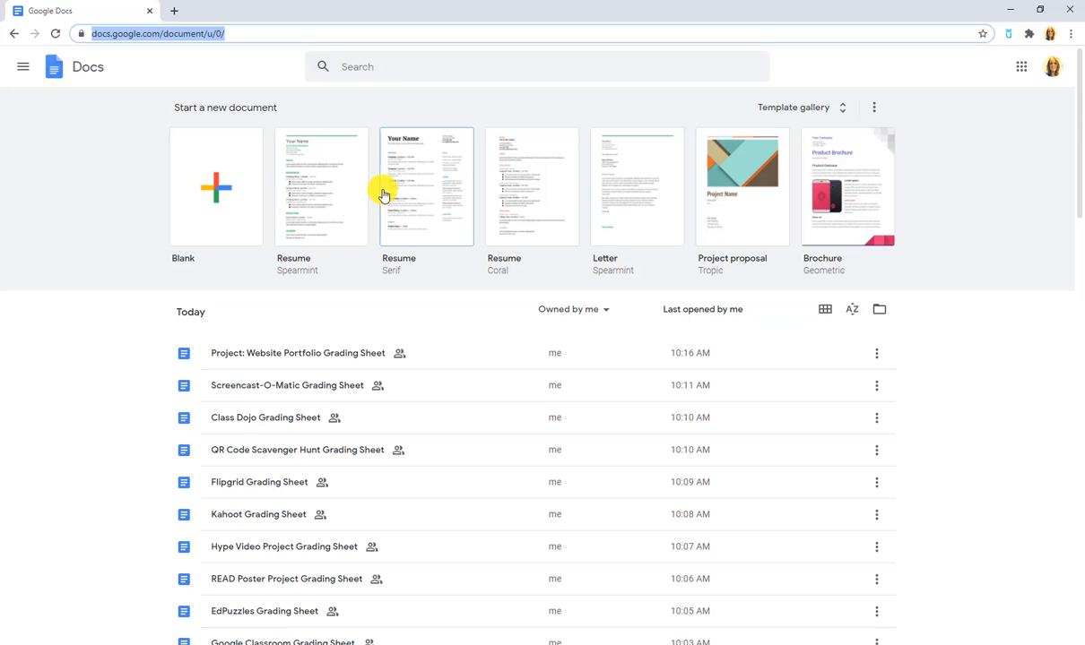
Step: Search the existing documents for "resume" and return to the Docs home page
left_click(349, 68)
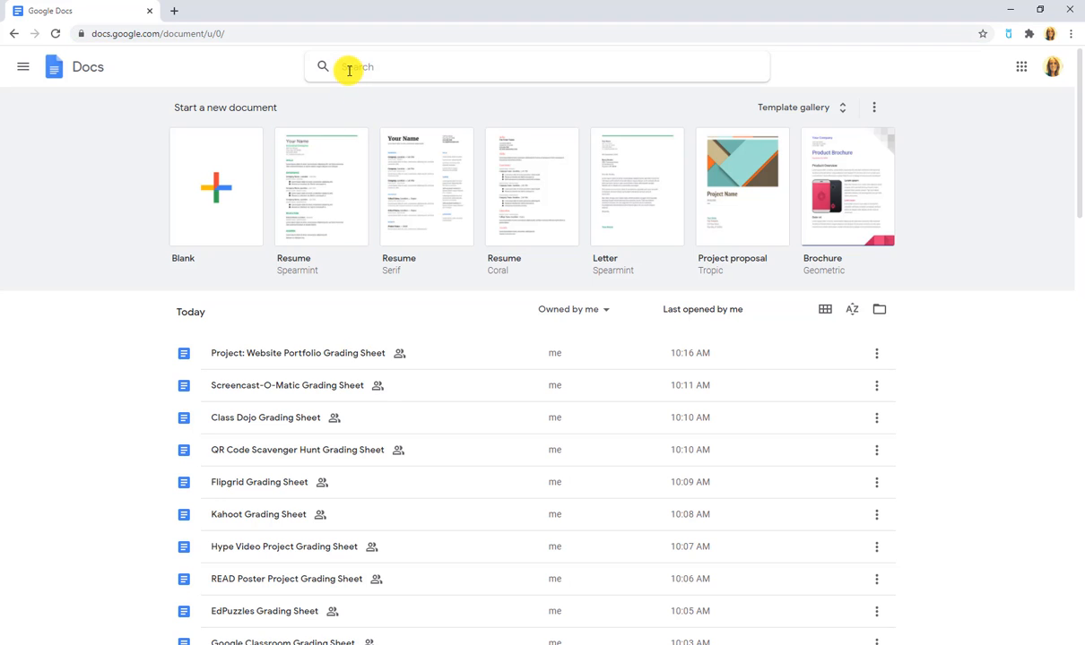
type("resume")
key("Return")
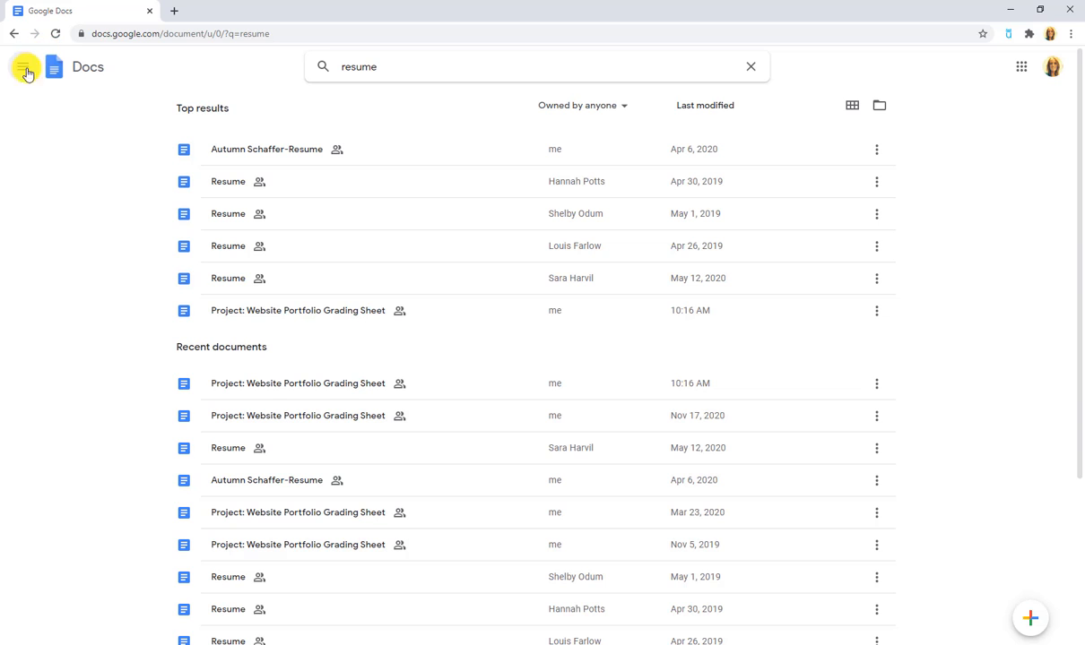
left_click(11, 34)
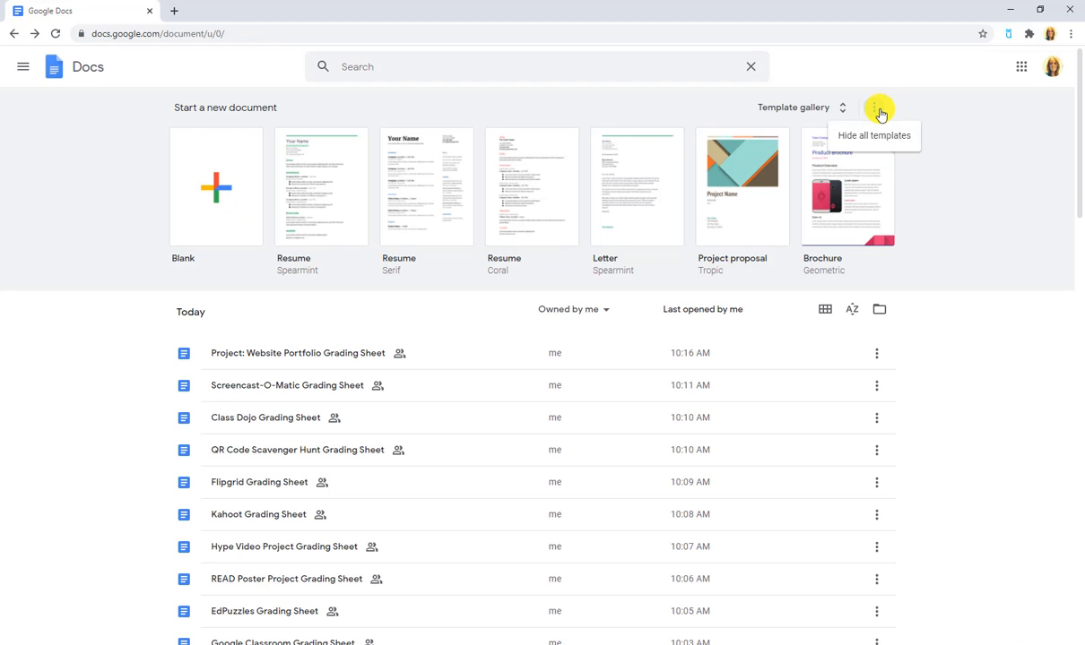
Step: Browse the full template gallery and create a new document from the Spearmint resume template
left_click(848, 108)
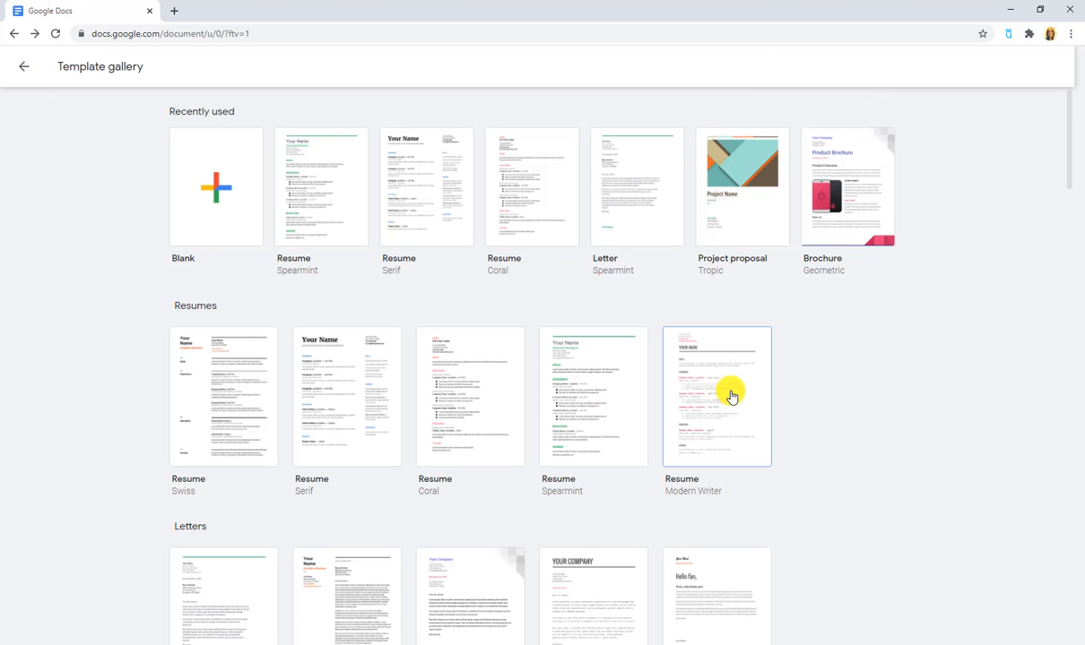
scroll(729, 395, "down", 2)
scroll(729, 393, "down", 3)
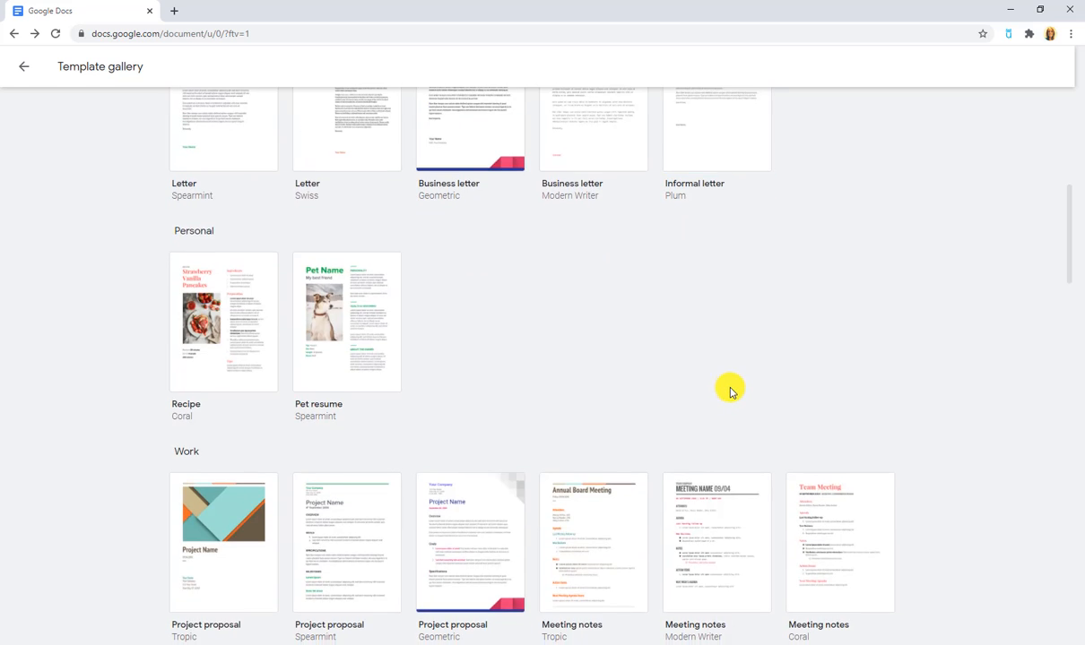
scroll(722, 389, "up", 4)
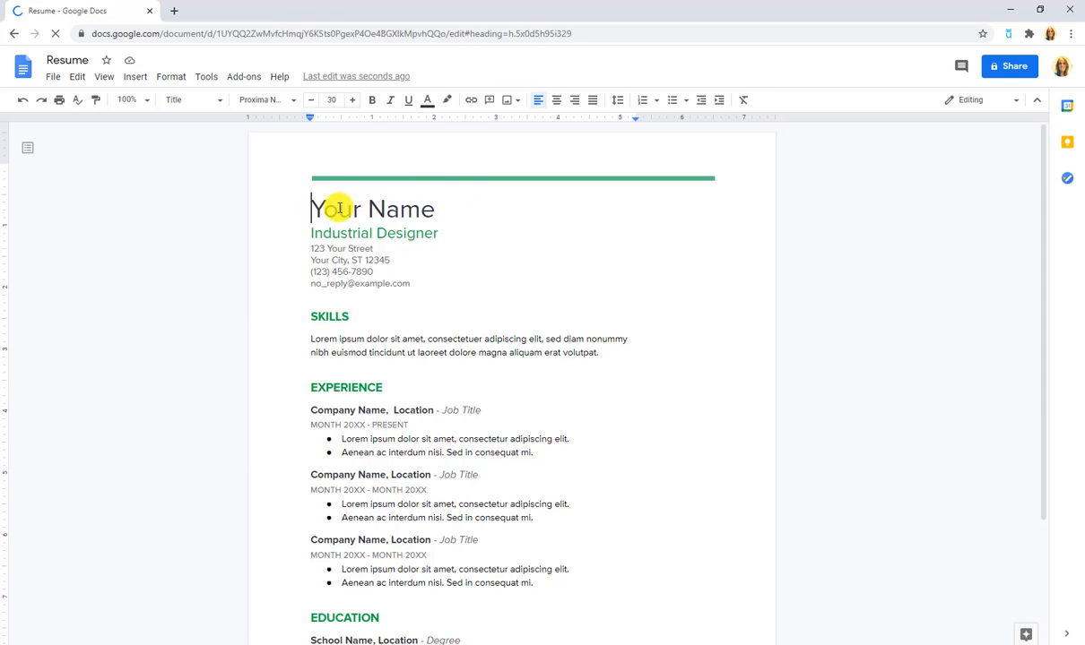
Step: Change the text color of the SKILLS heading to blue
triple_click(440, 208)
scroll(482, 317, "down", 1)
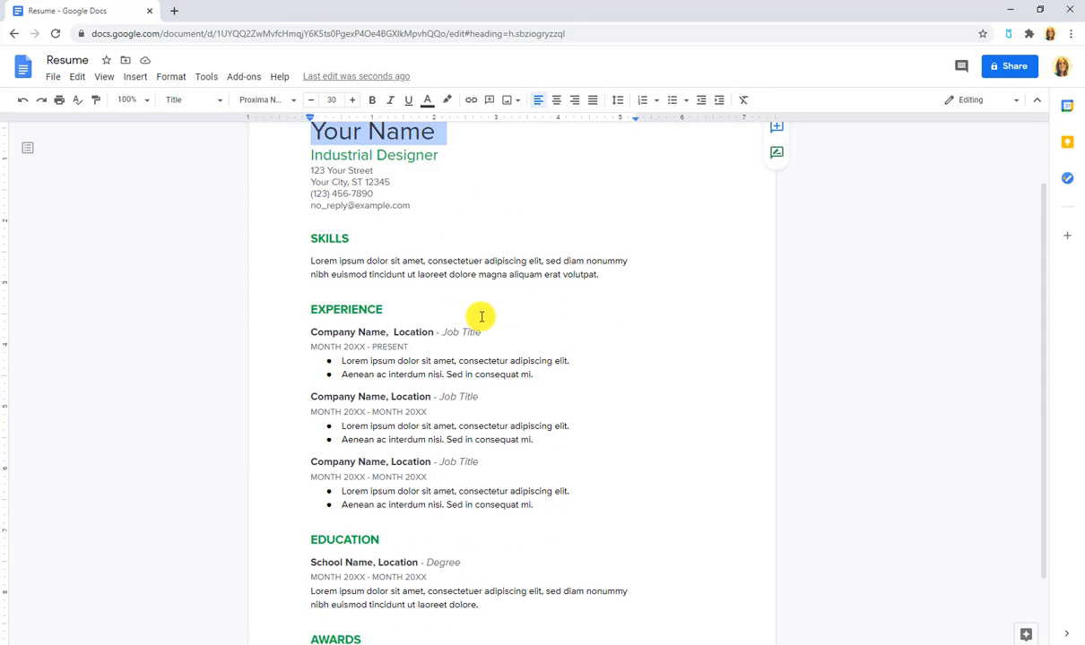
scroll(481, 316, "down", 1)
scroll(481, 316, "up", 2)
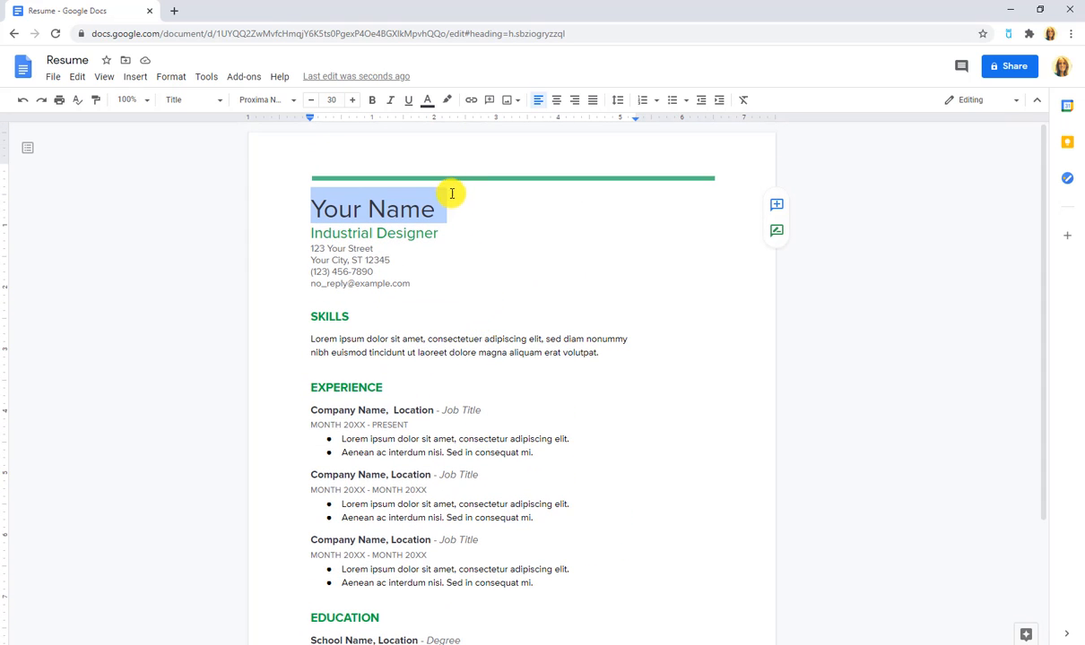
left_click_drag(345, 319, 310, 317)
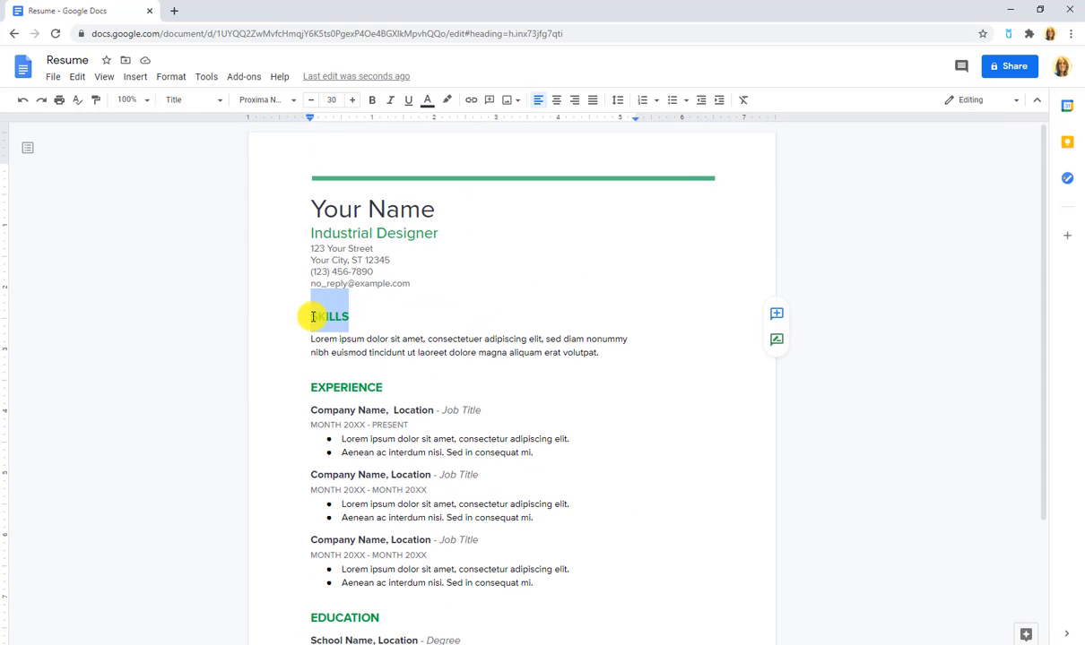
left_click(429, 104)
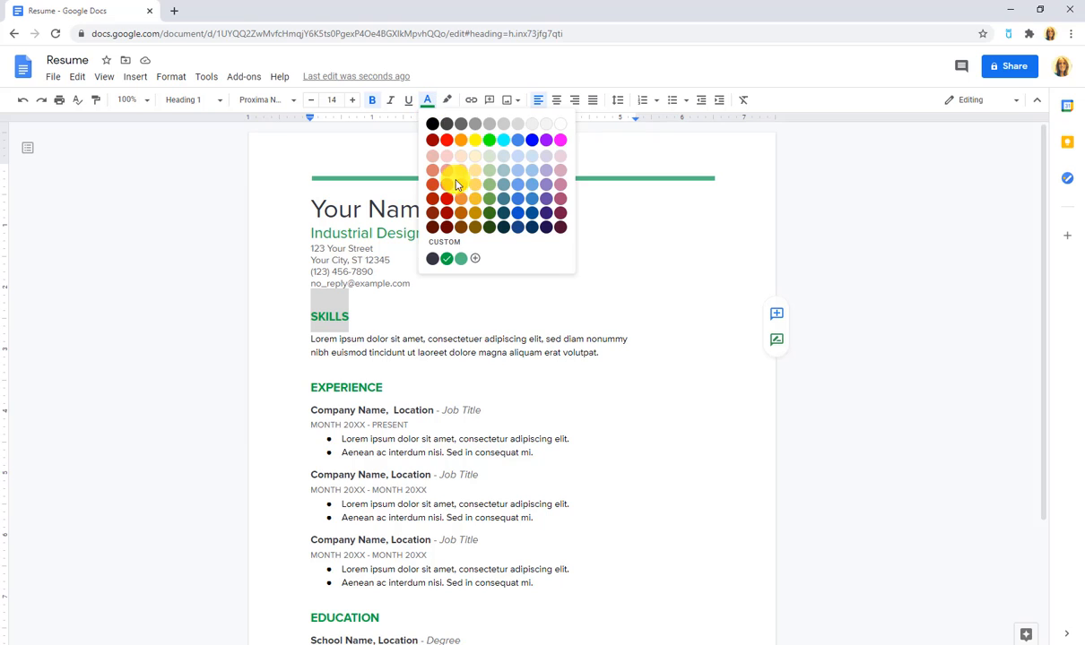
left_click(531, 141)
left_click(424, 285)
Step: Switch the document to suggesting mode and open the image options for the green line in the header
left_click_drag(446, 232, 311, 233)
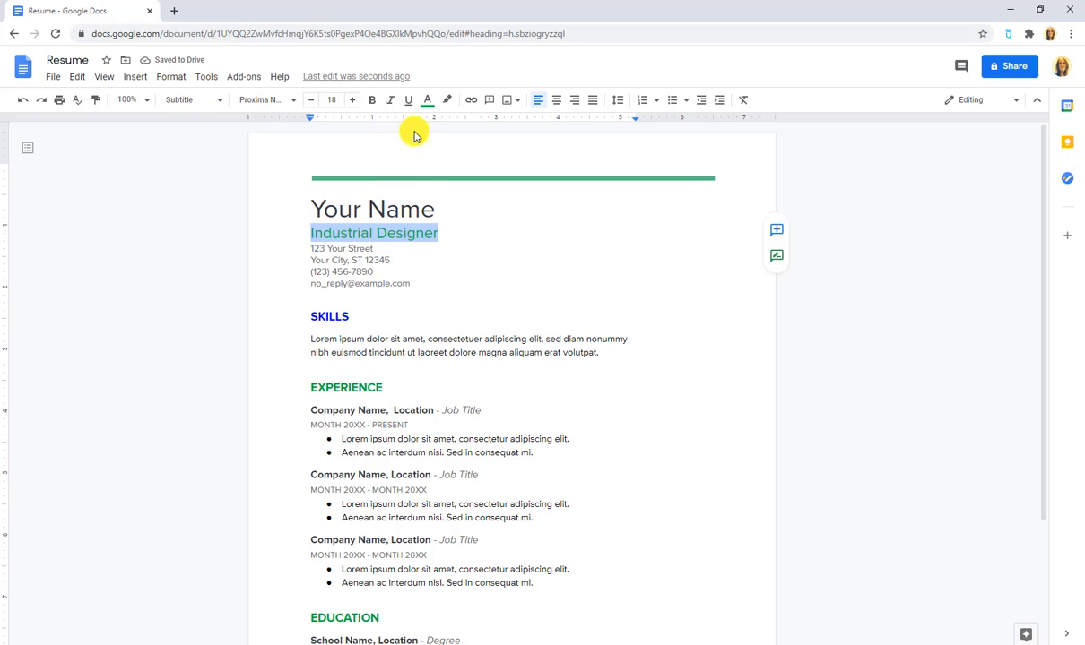
left_click(401, 177)
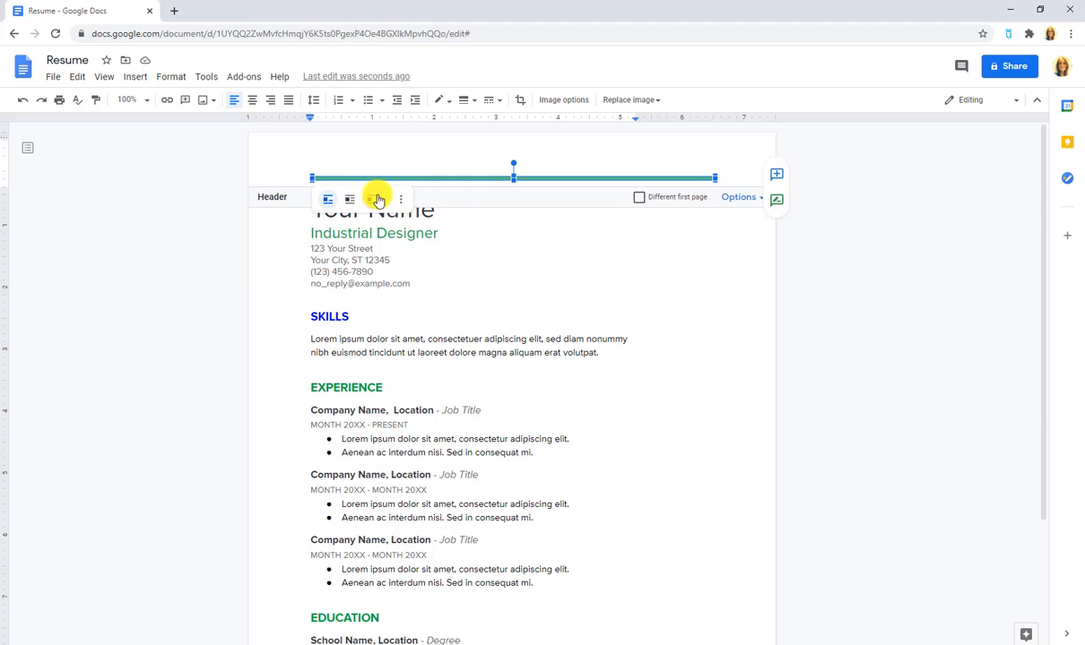
key("ctrl+alt+shift+x")
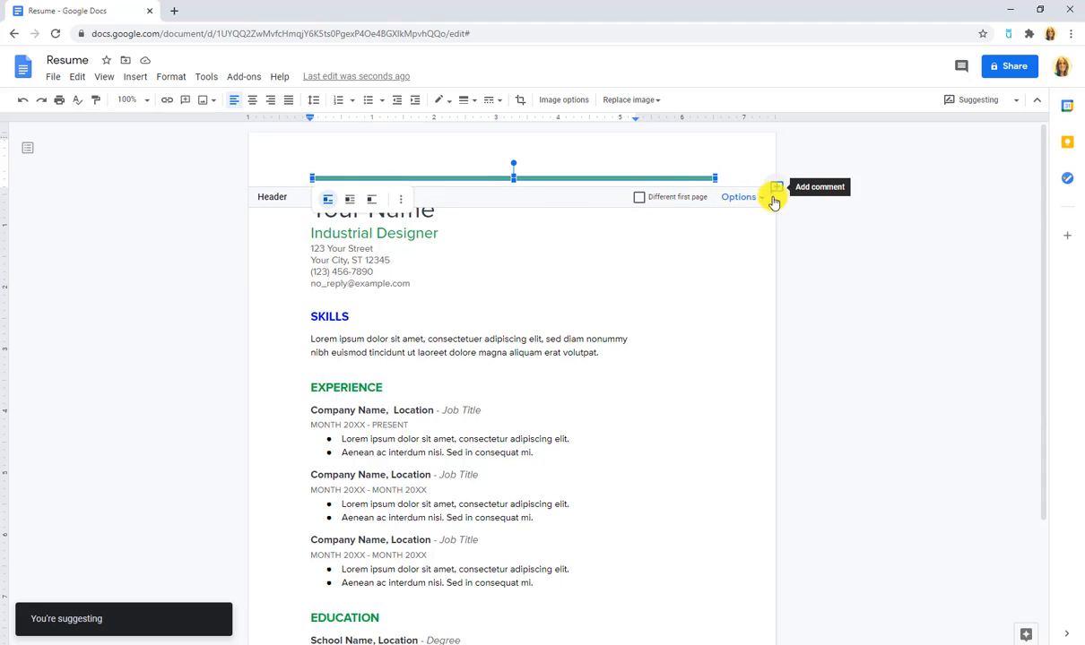
left_click(744, 198)
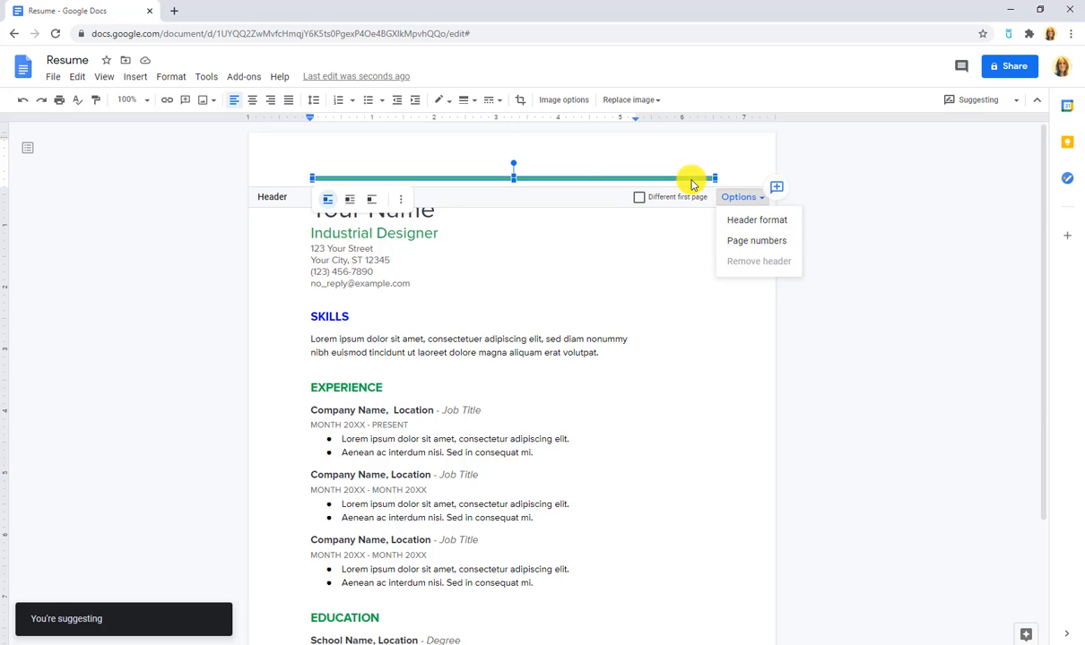
left_click(402, 200)
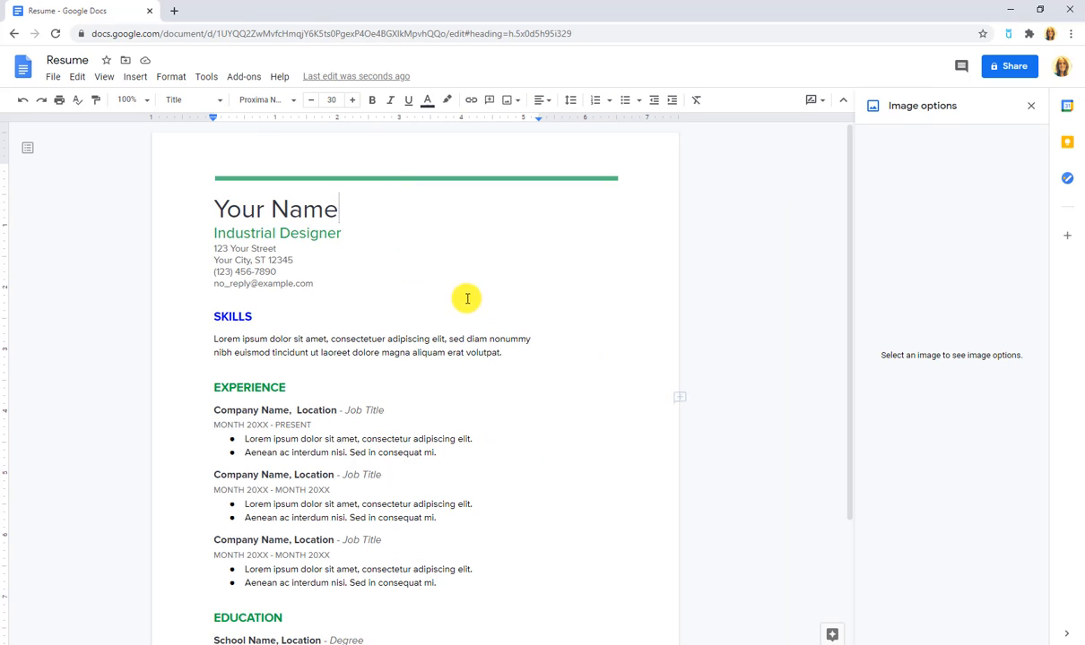
Step: Rename the document by putting the owner's last name and a hyphen before "Resume"
scroll(465, 298, "down", 2)
scroll(466, 295, "up", 1)
scroll(466, 295, "up", 2)
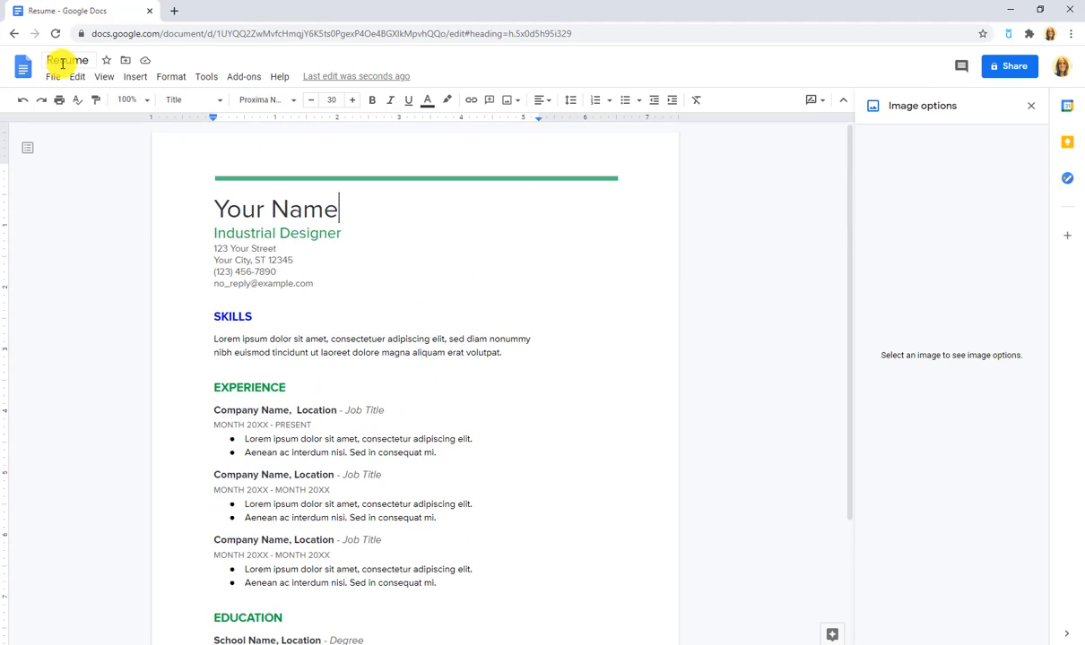
left_click(54, 61)
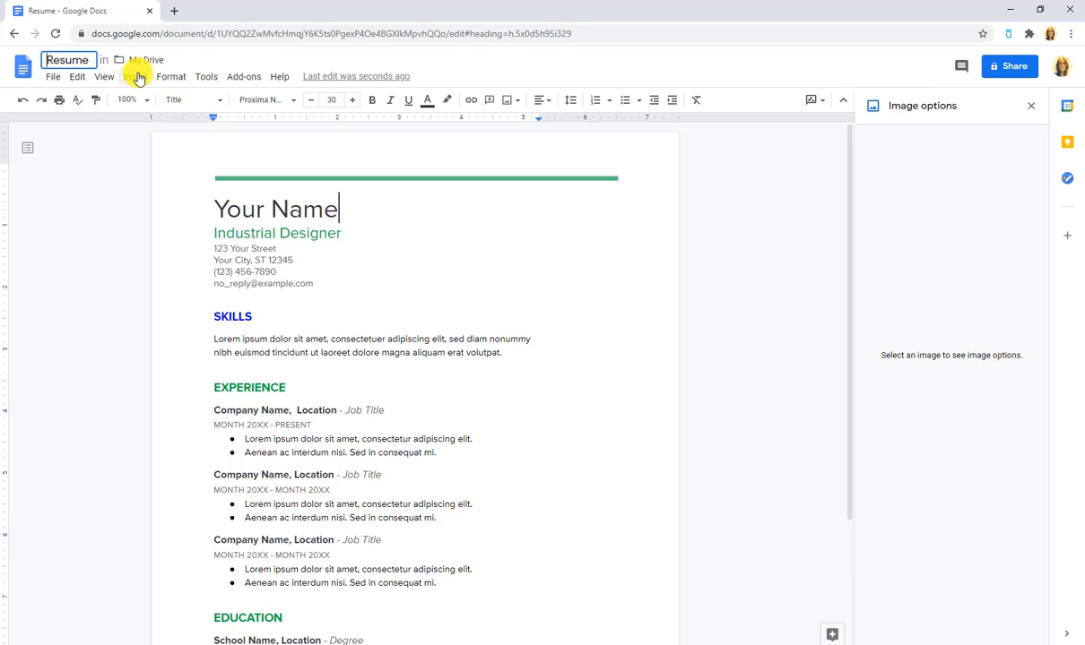
type("Schaf")
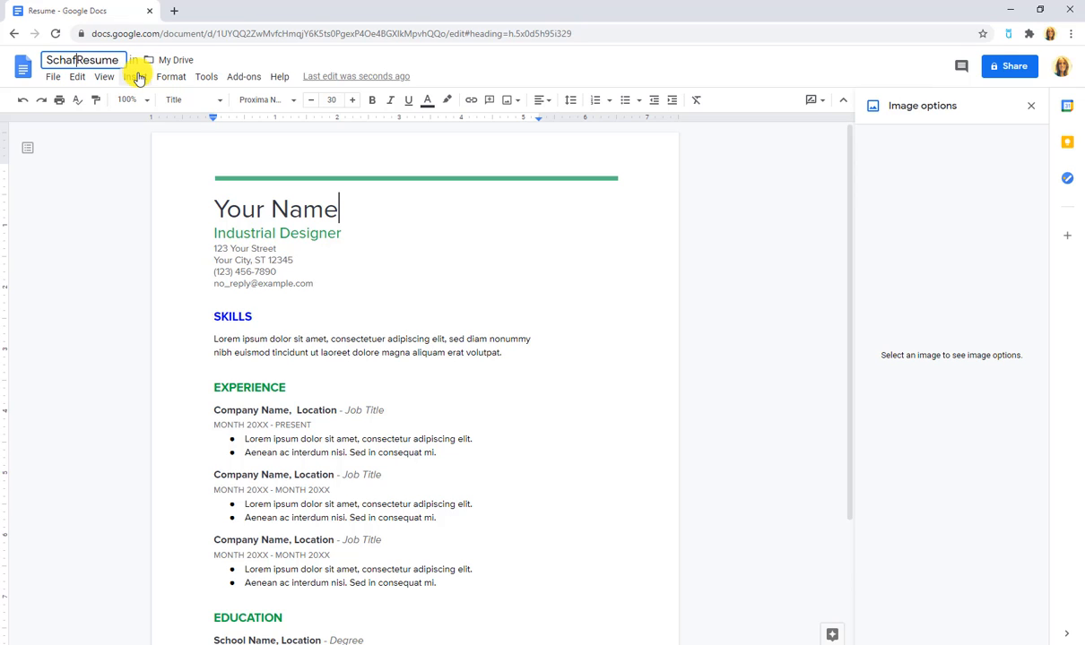
type("fer-")
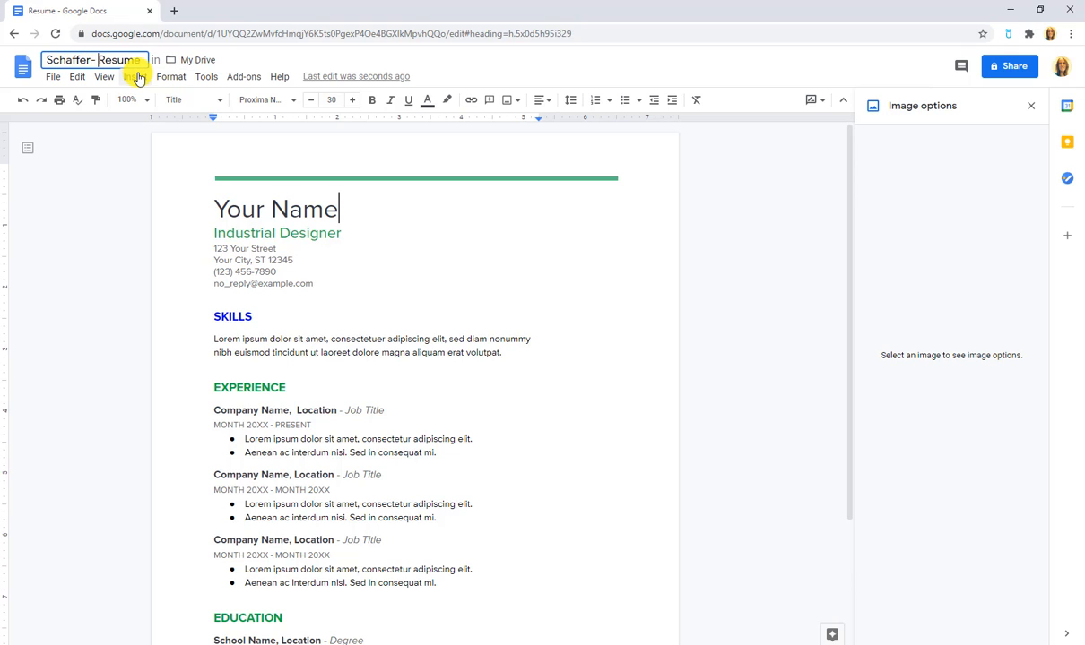
left_click(118, 156)
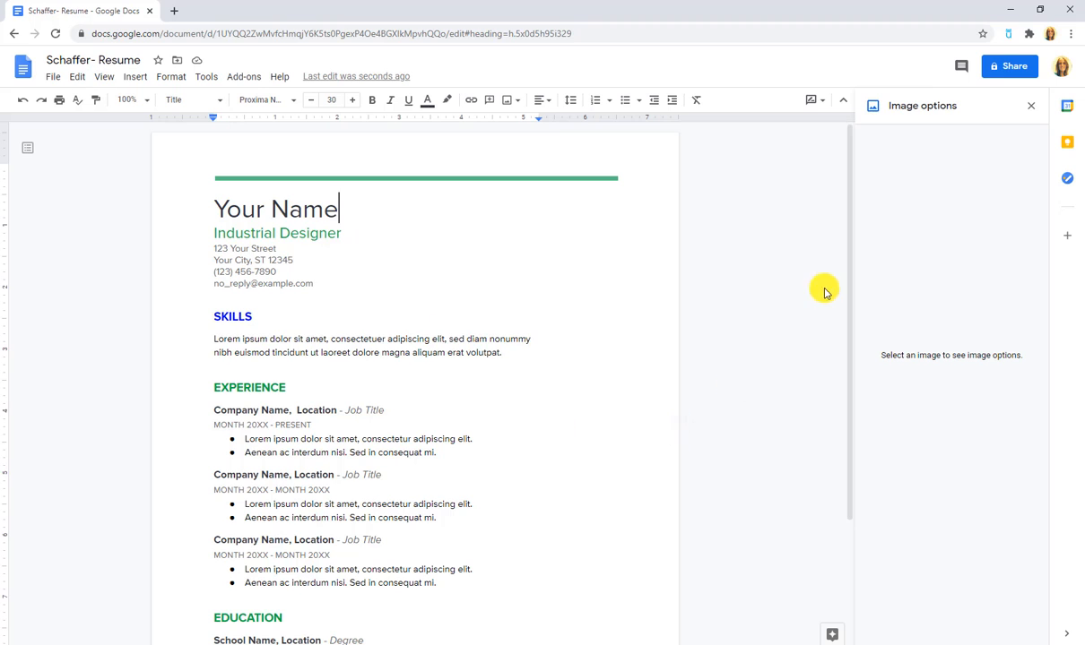
Step: Share the document with anyone who has the link, keeping the Viewer role, and finish sharing
left_click(1002, 71)
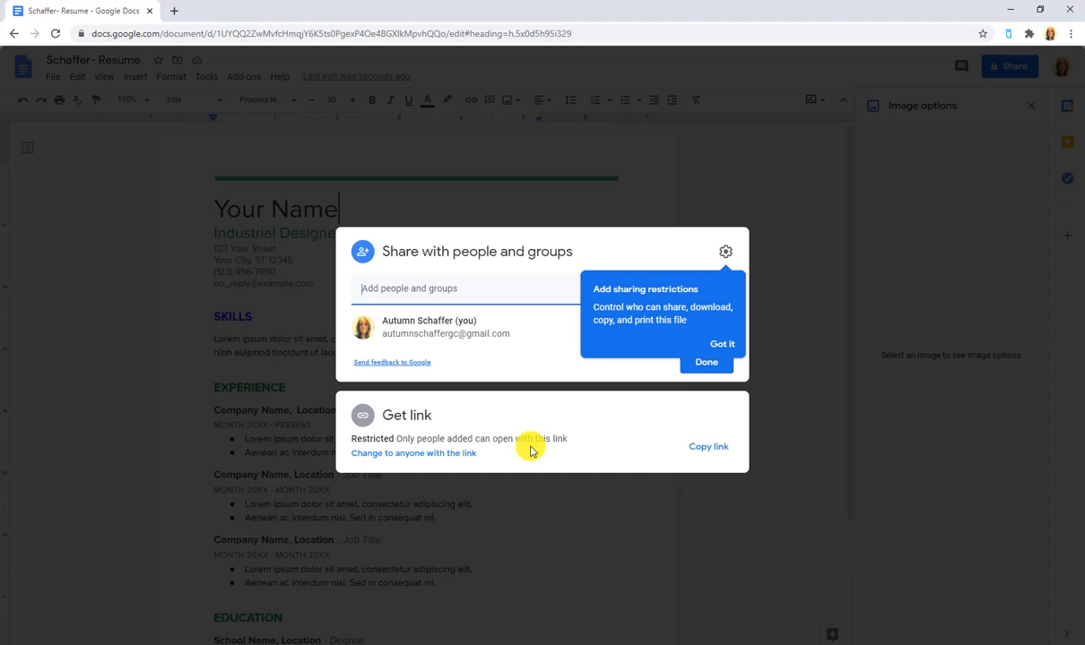
left_click(467, 452)
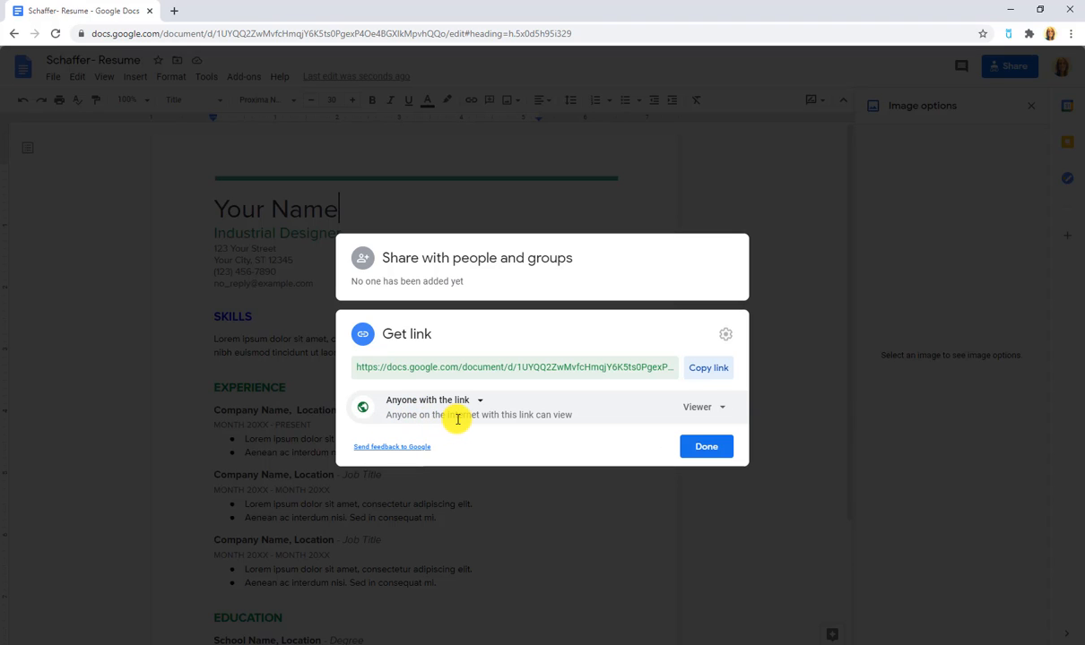
left_click(686, 410)
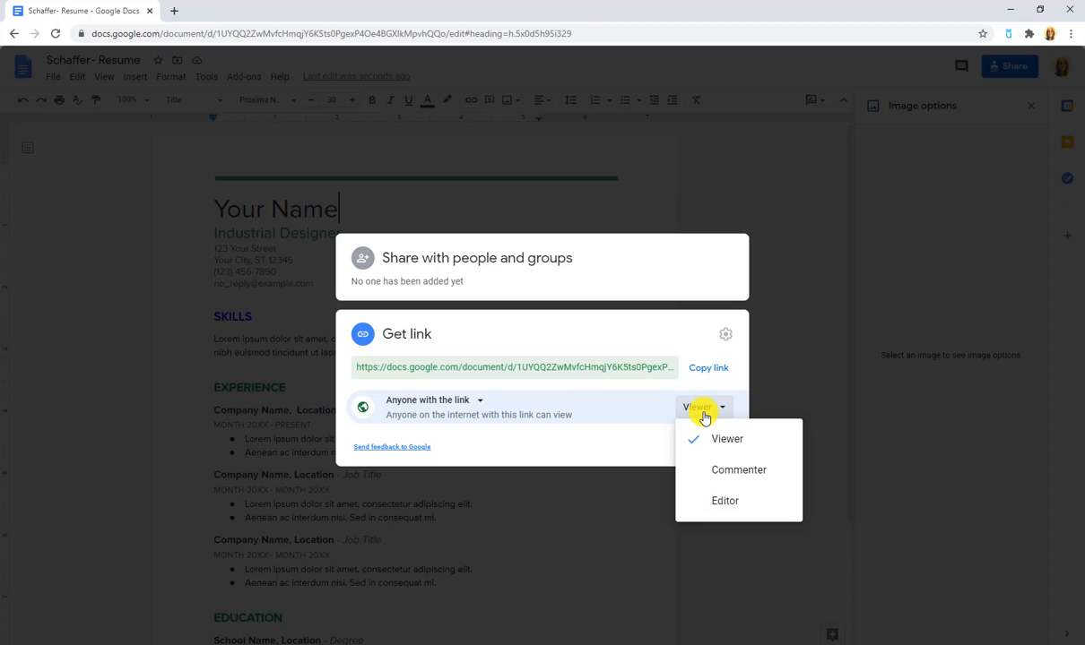
left_click(704, 418)
left_click(705, 446)
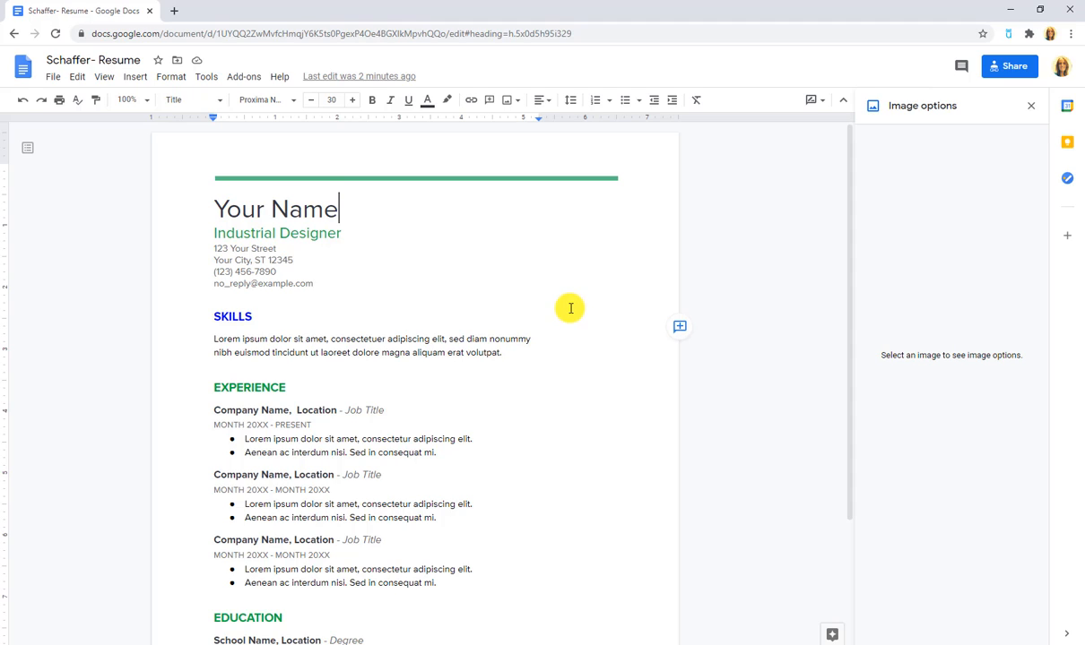
Step: Open a new browser tab and look through the list of Google apps for Sites
key("ctrl+t")
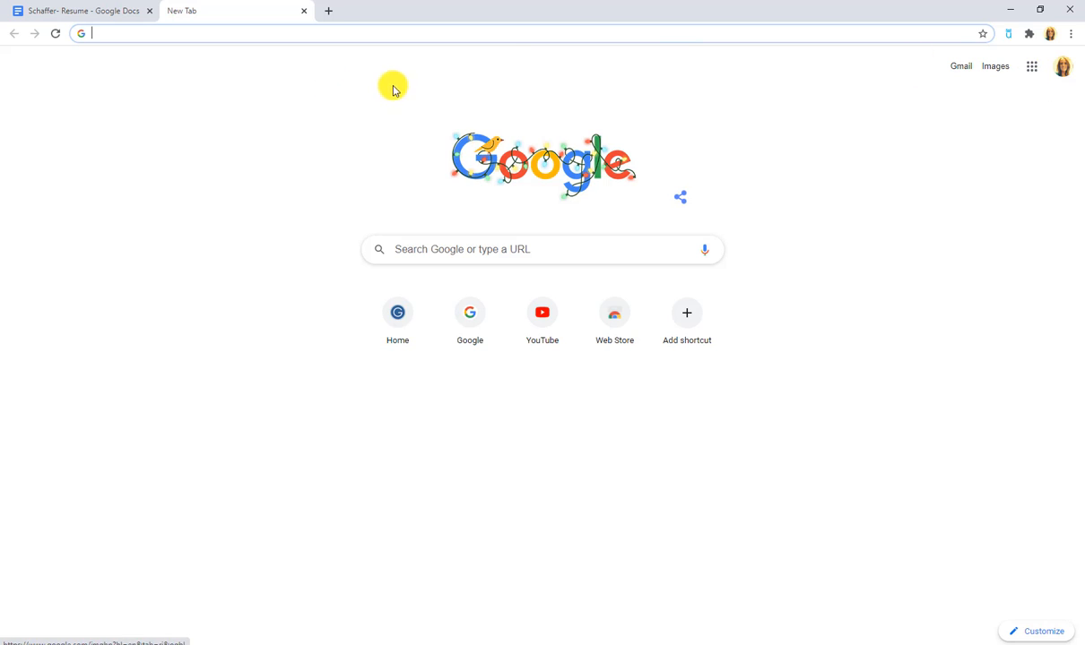
left_click(1032, 67)
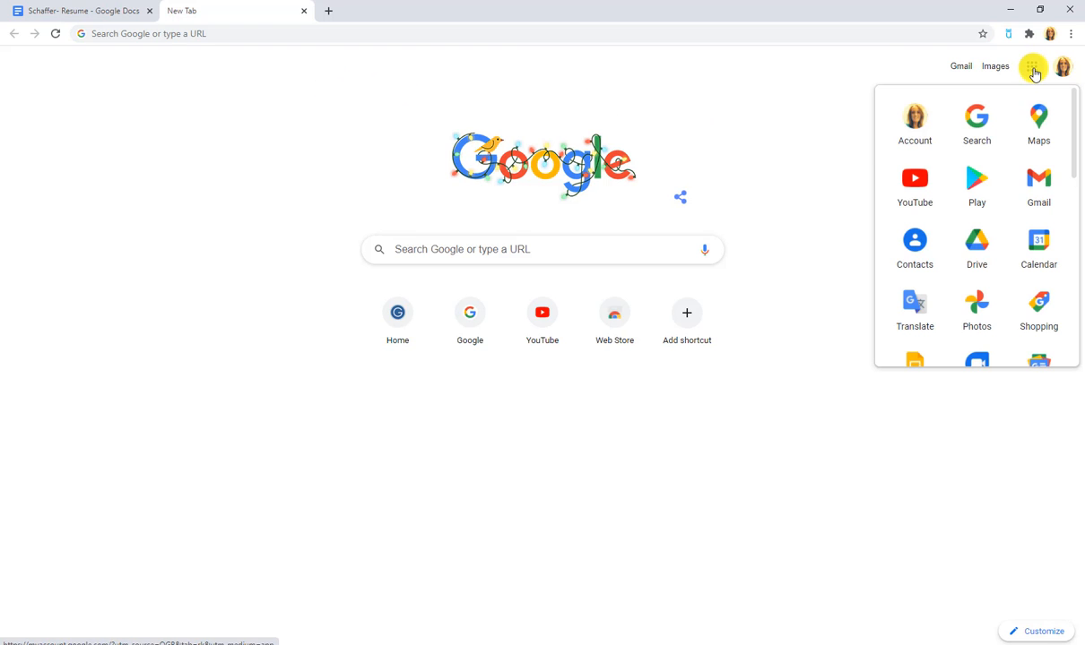
scroll(1031, 201, "down", 3)
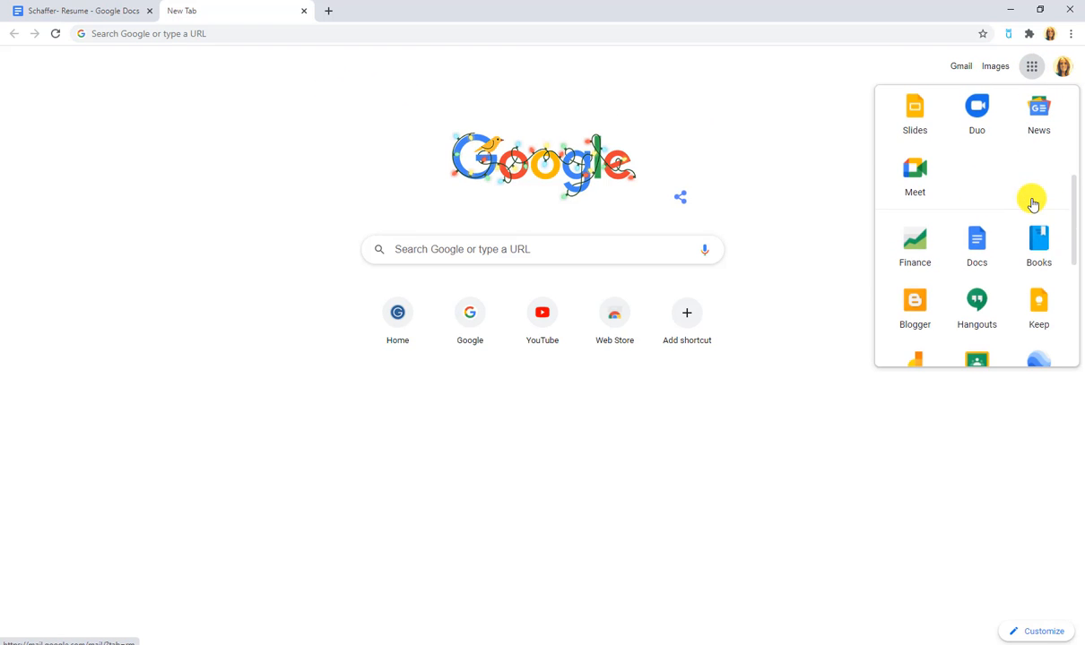
scroll(1031, 204, "down", 5)
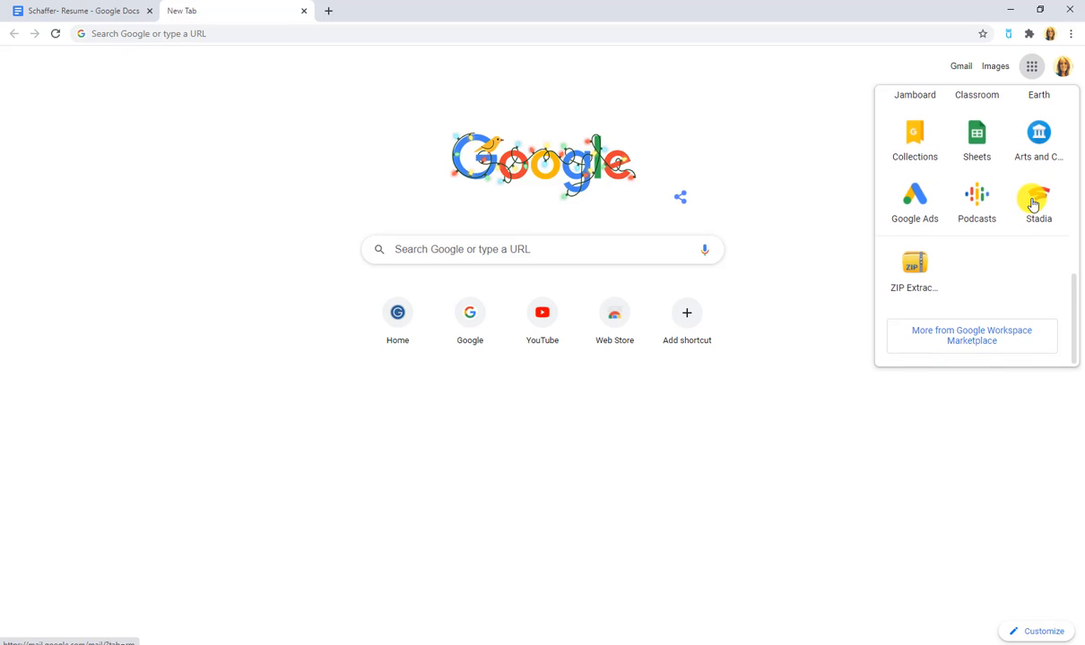
scroll(1032, 205, "up", 3)
Step: Find Google Sites through a web search for "google sites" and create a blank site
left_click(474, 244)
type("google sites")
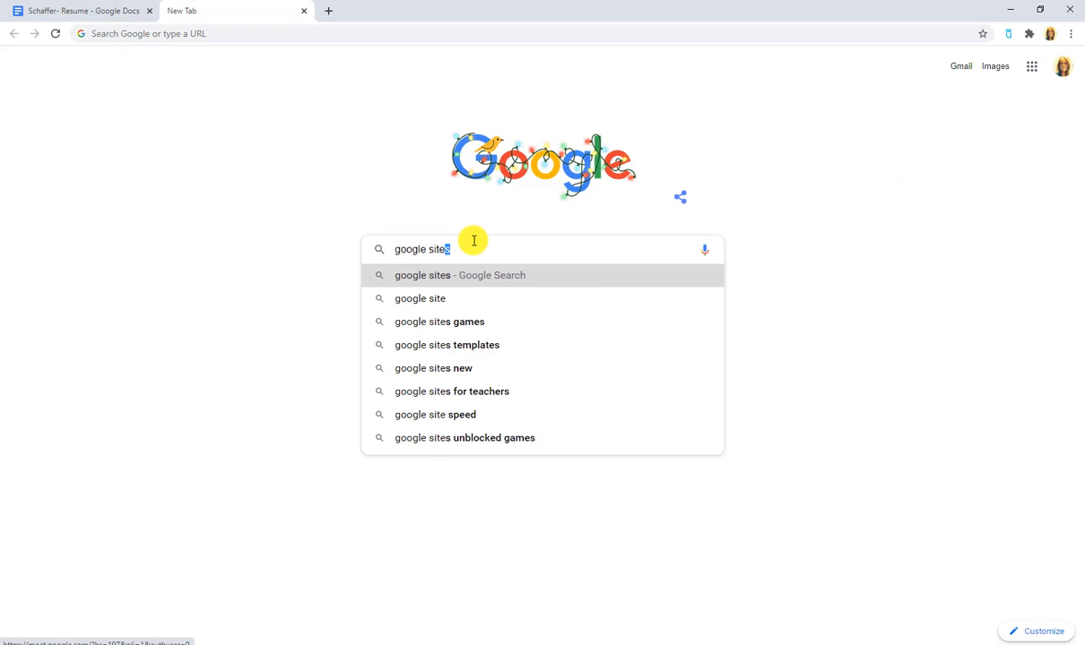
key("Return")
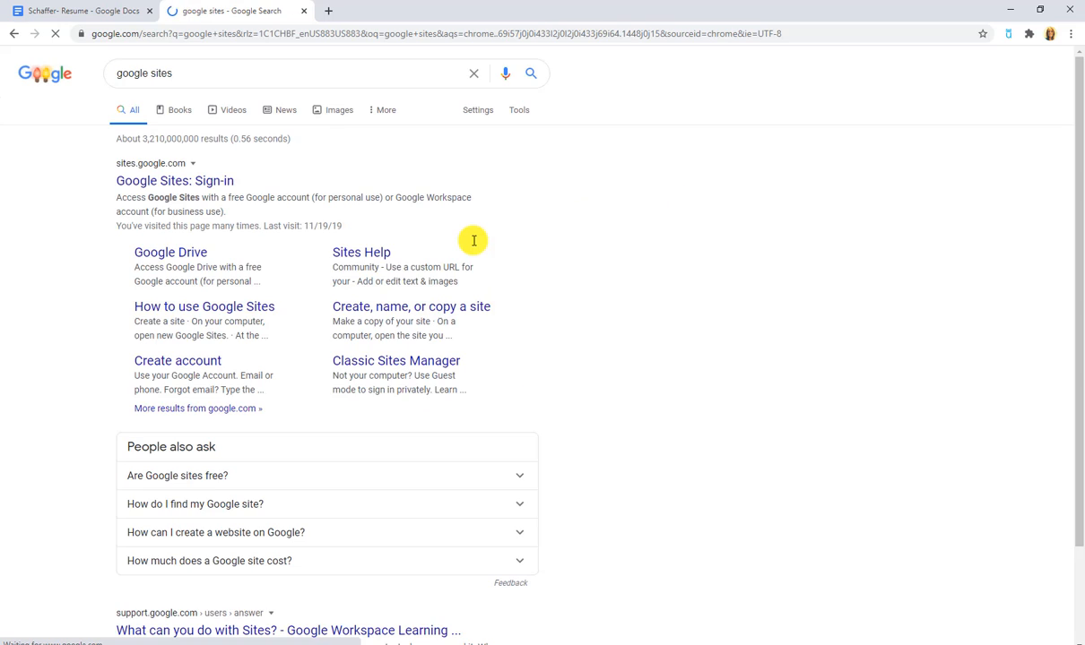
left_click(204, 178)
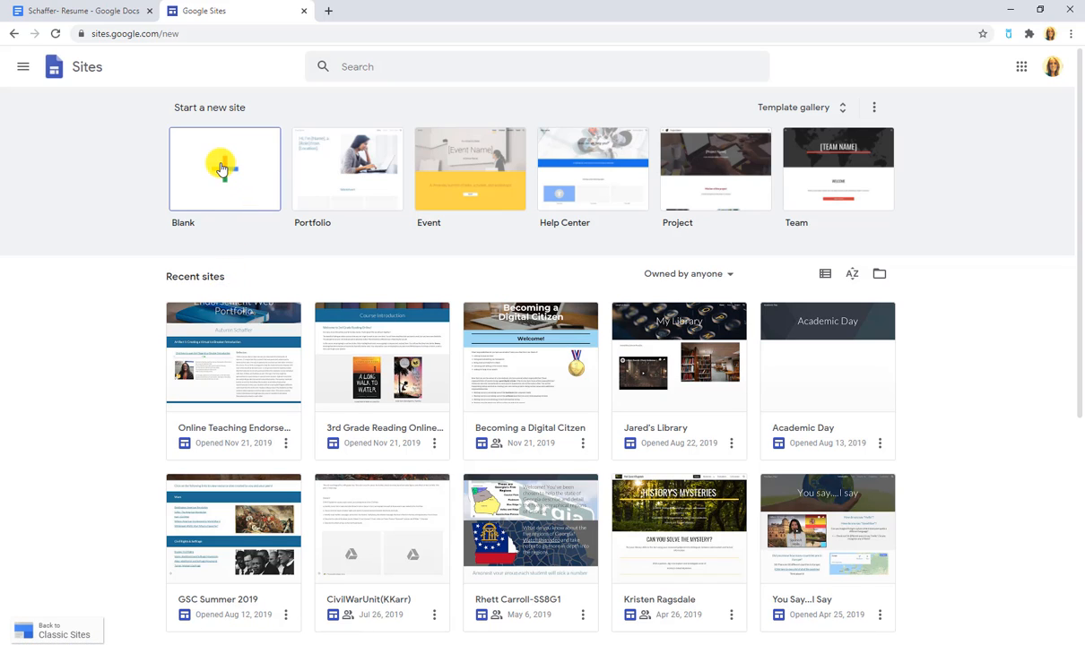
left_click(221, 168)
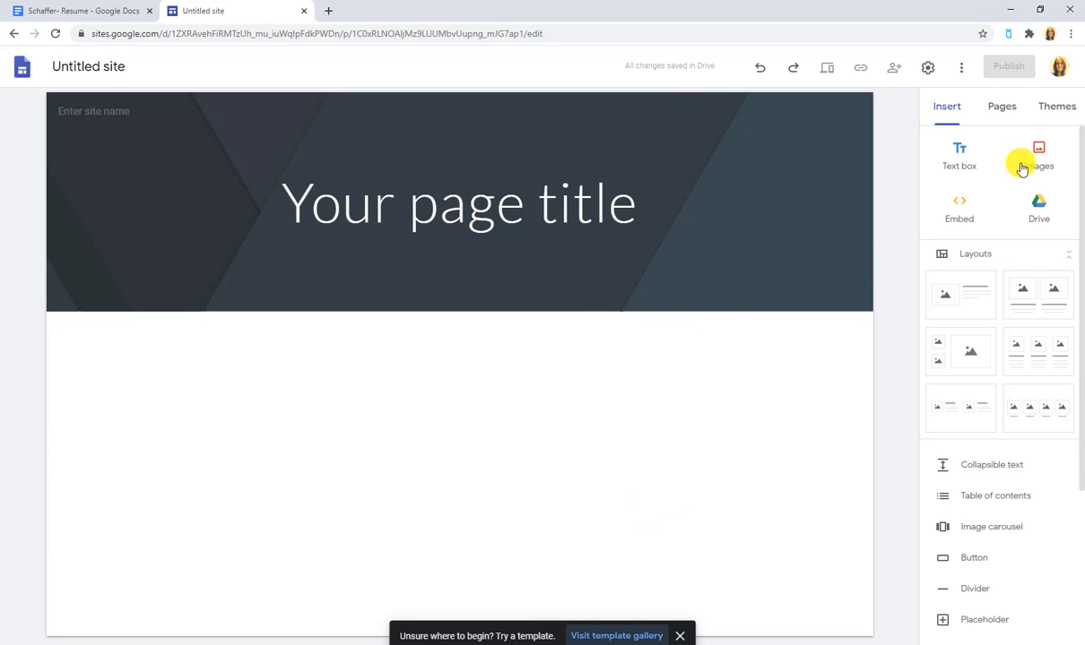
Step: Try the Diplomat and Level themes on the site and apply the Impression theme
left_click(1049, 107)
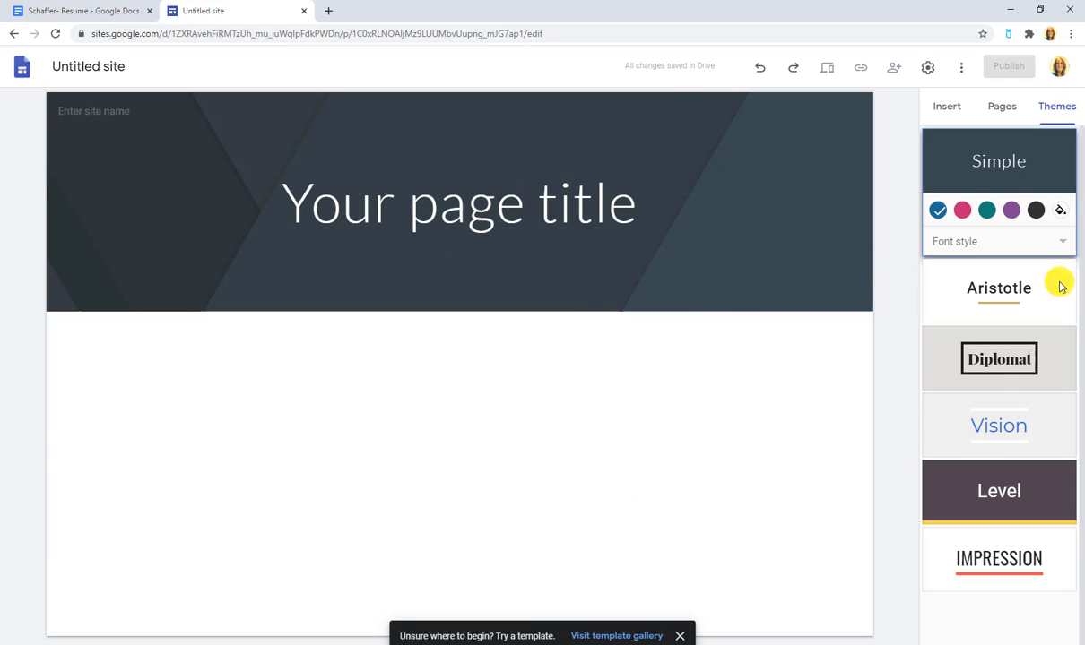
left_click(961, 345)
left_click(1023, 507)
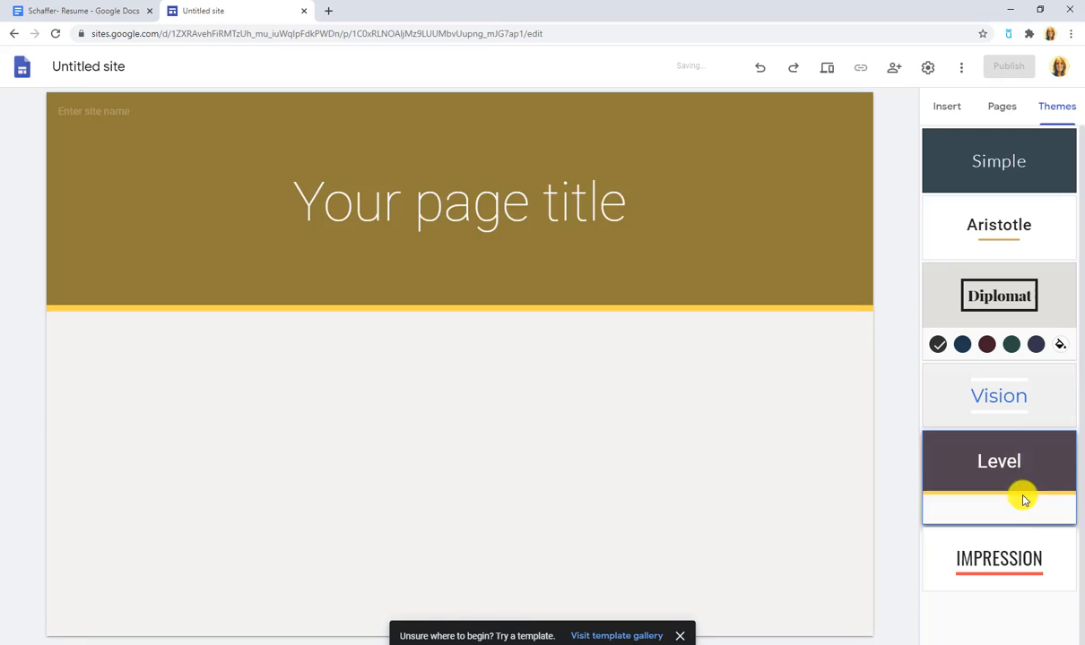
left_click(999, 560)
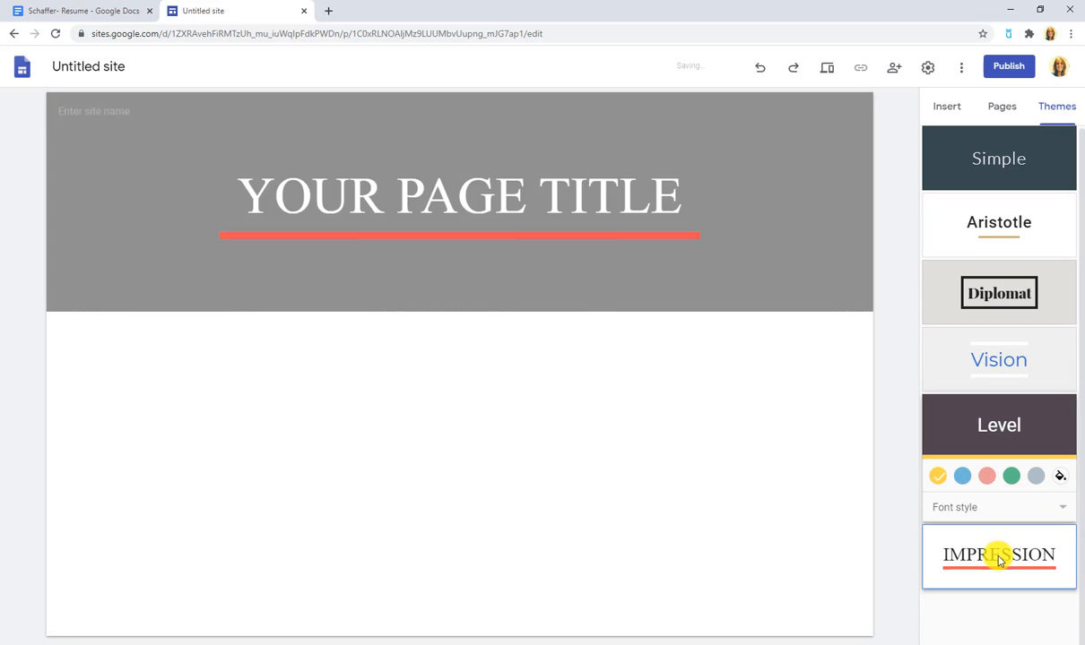
Step: Replace the placeholder page title in the header with the owner's full name followed by "PORTFOLIO"
left_click(514, 203)
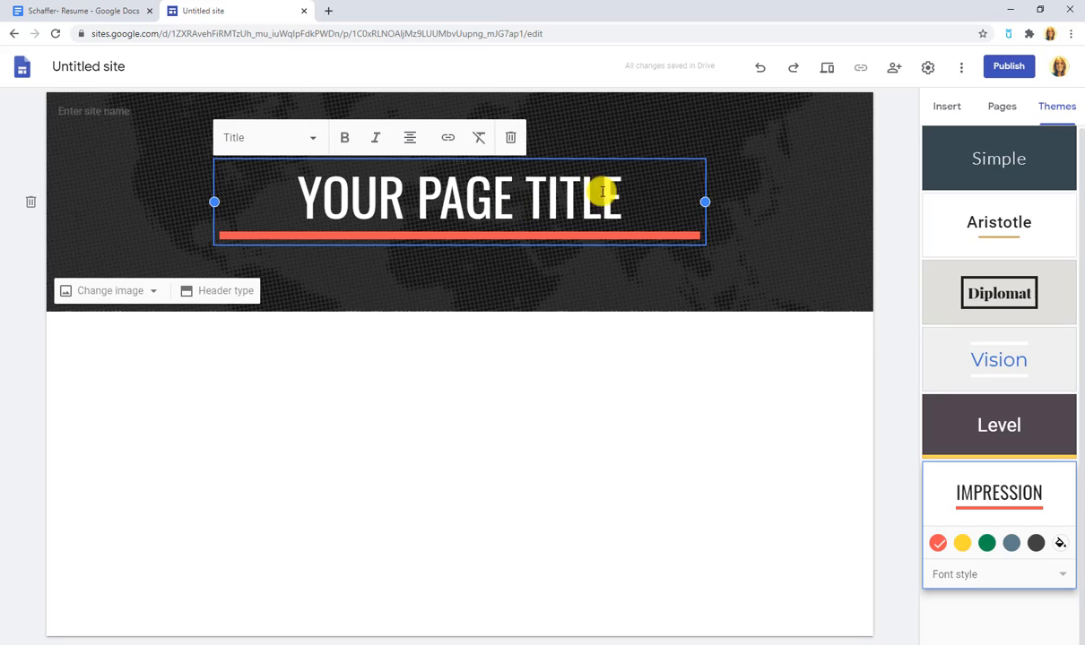
left_click_drag(632, 186, 333, 188)
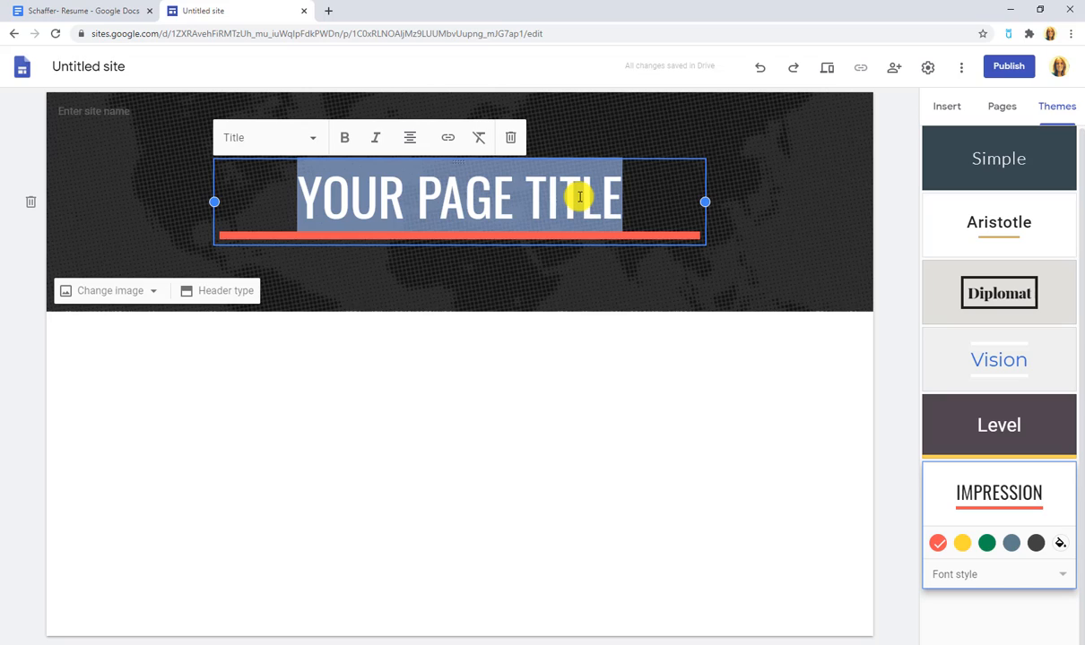
type("AUTUMN")
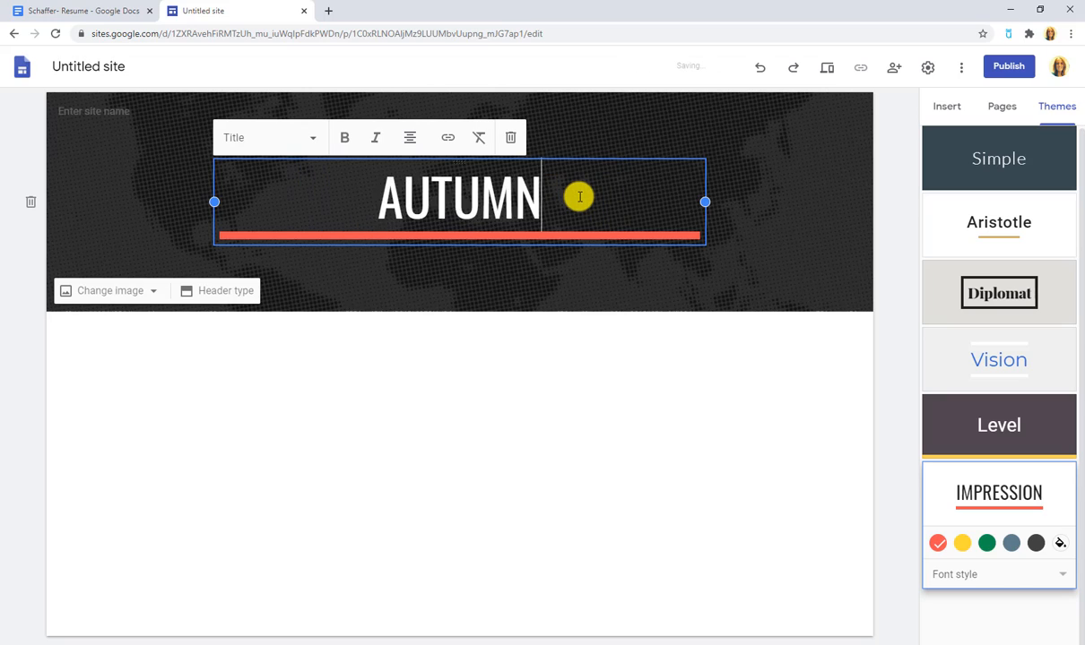
type(" SCHAFFER")
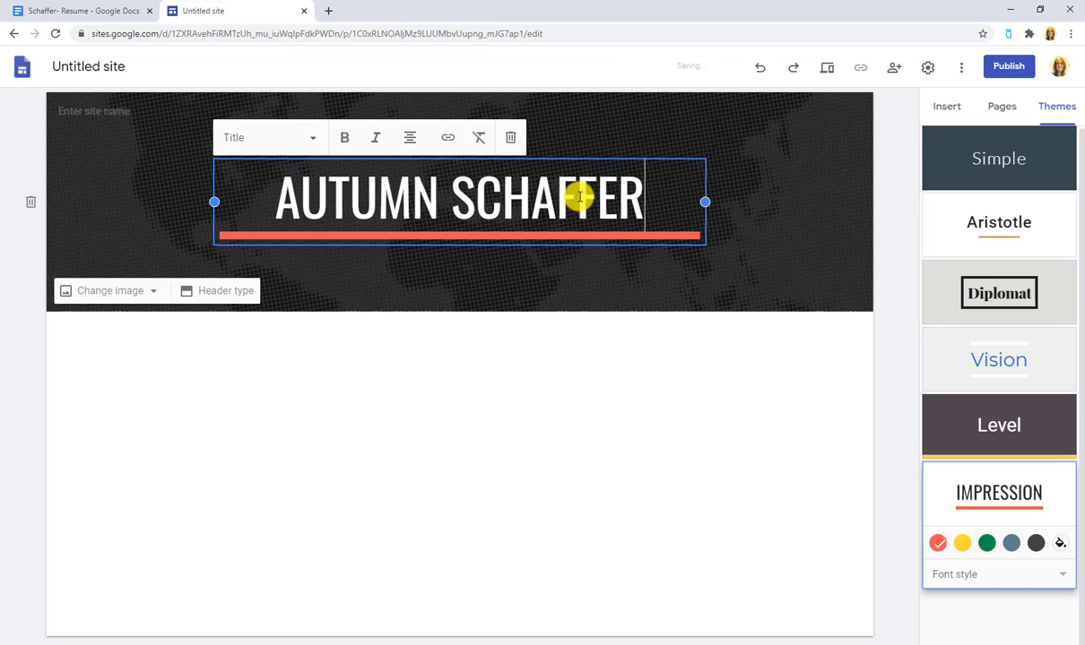
type(" PORTFOLIO")
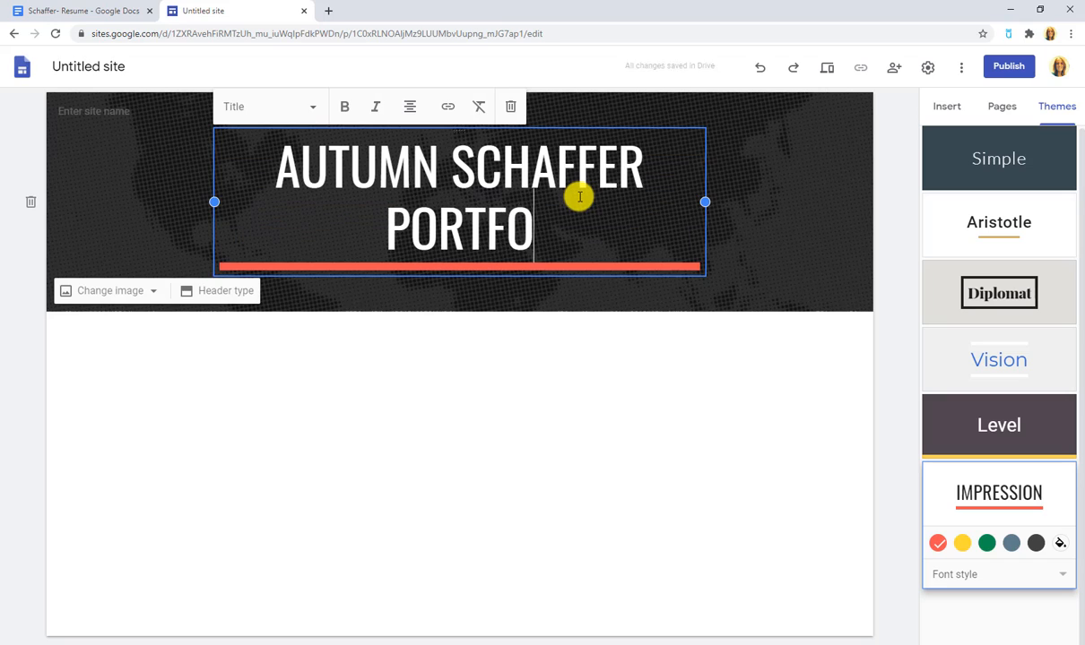
left_click(472, 369)
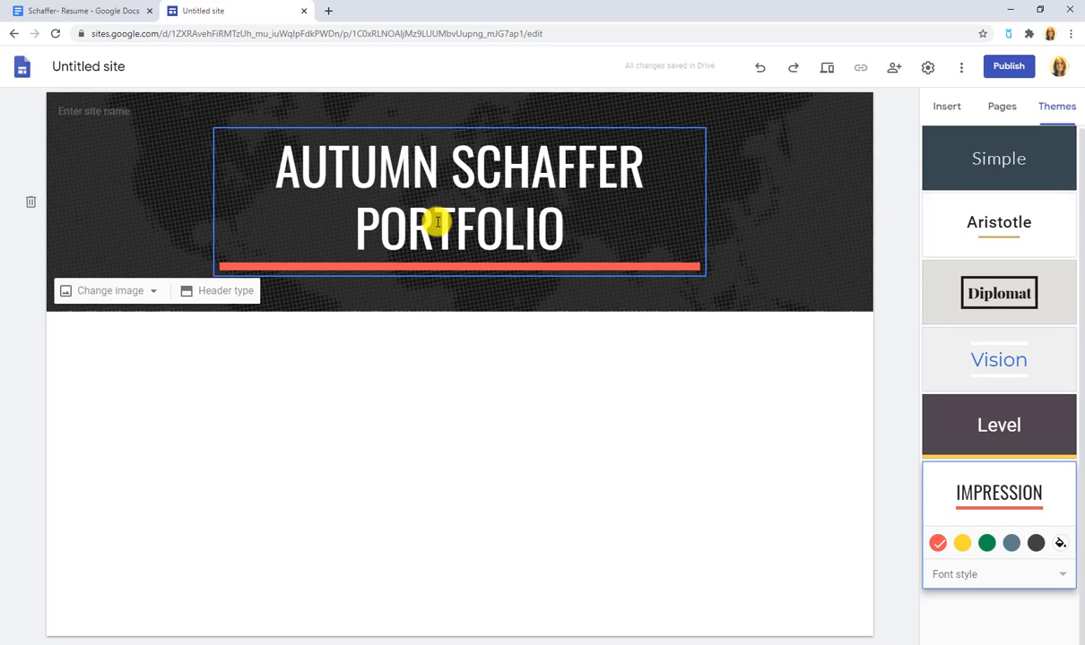
Step: Enter the owner's full name followed by "Portfolio" as the site name, keeping the page header in place
left_click(97, 111)
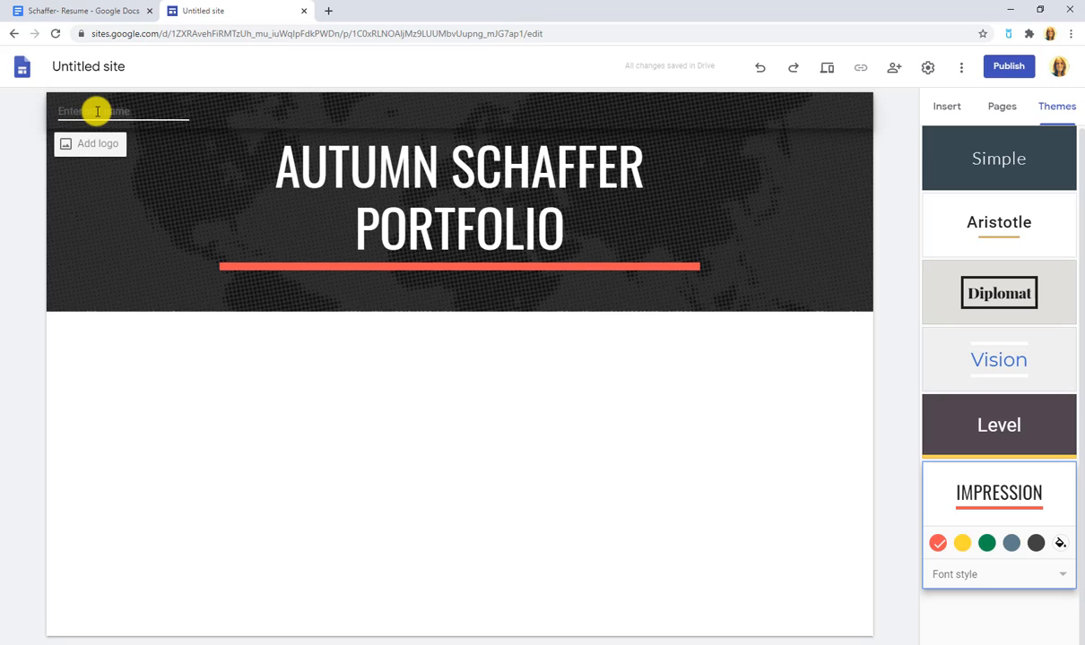
type("Autumn Schaffer Porf")
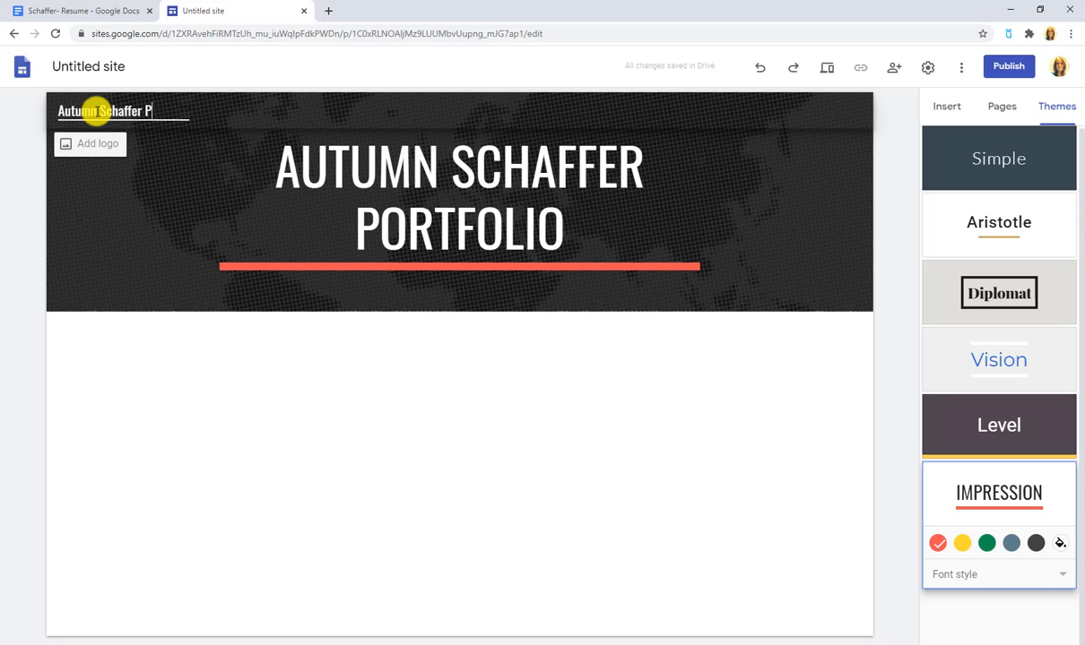
key("BackSpace")
type("tfolio")
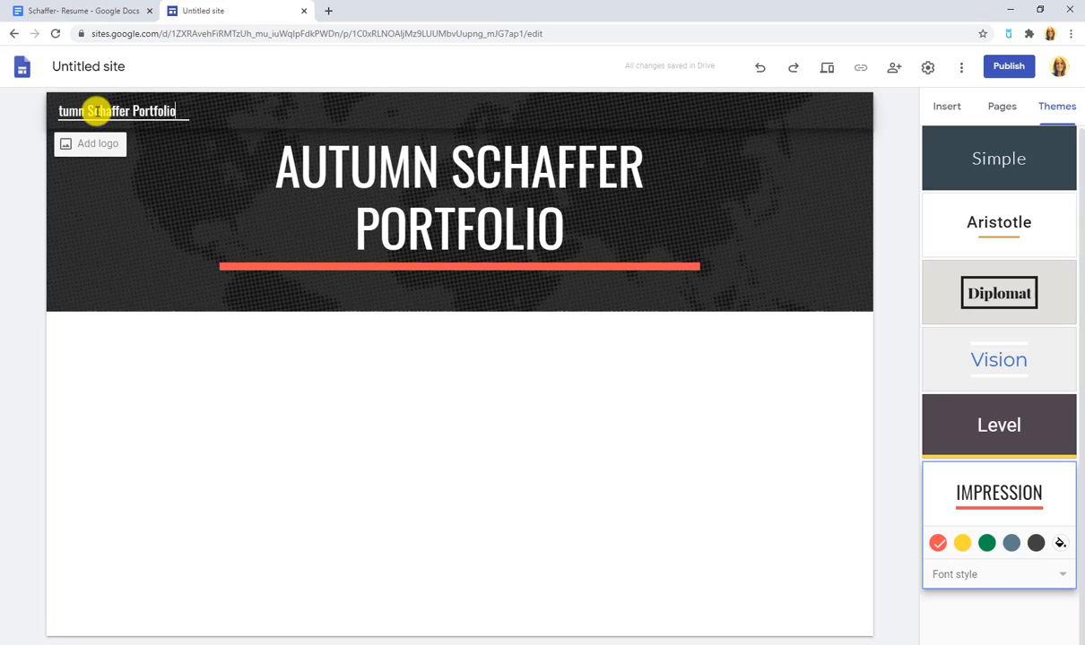
left_click(22, 200)
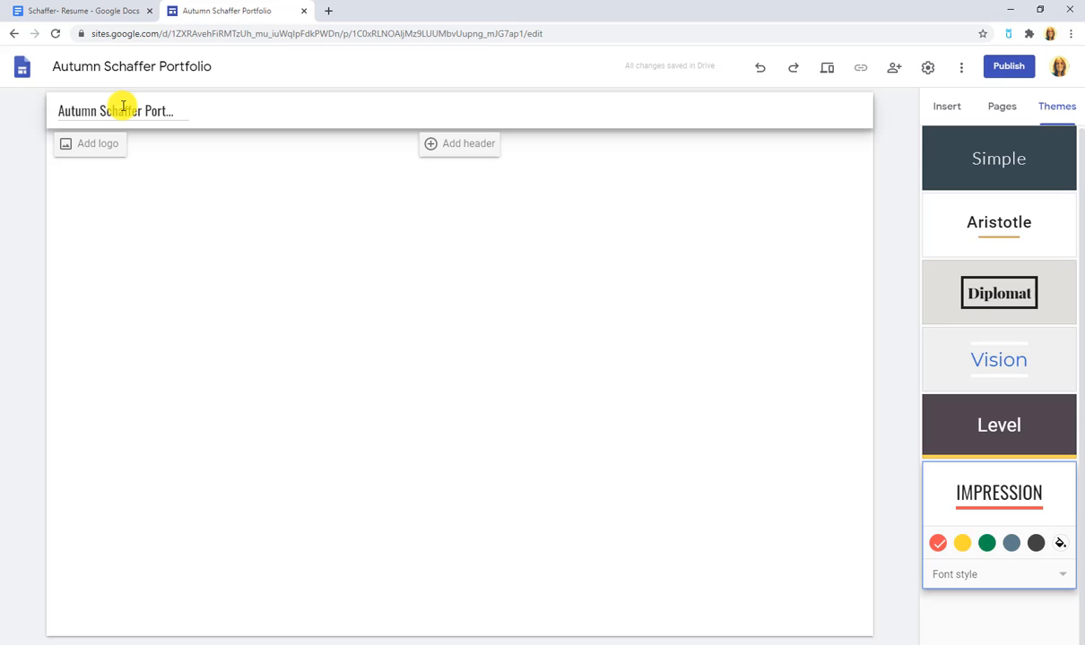
key("ctrl+z")
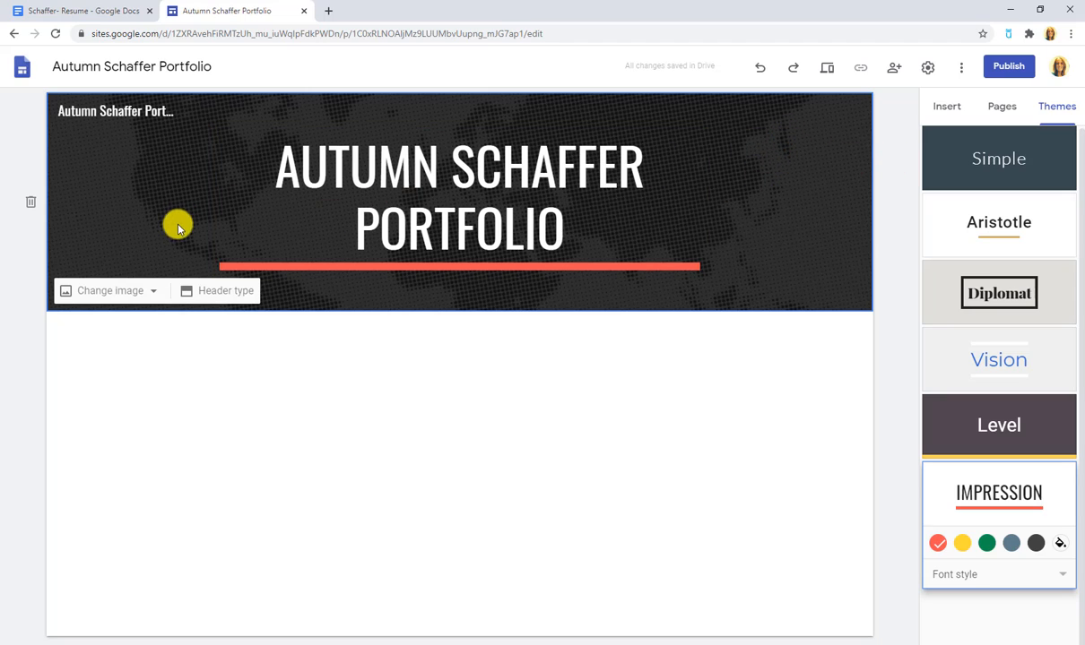
Step: Change the header background to the light blue polka-dot pattern from the image gallery
left_click(149, 291)
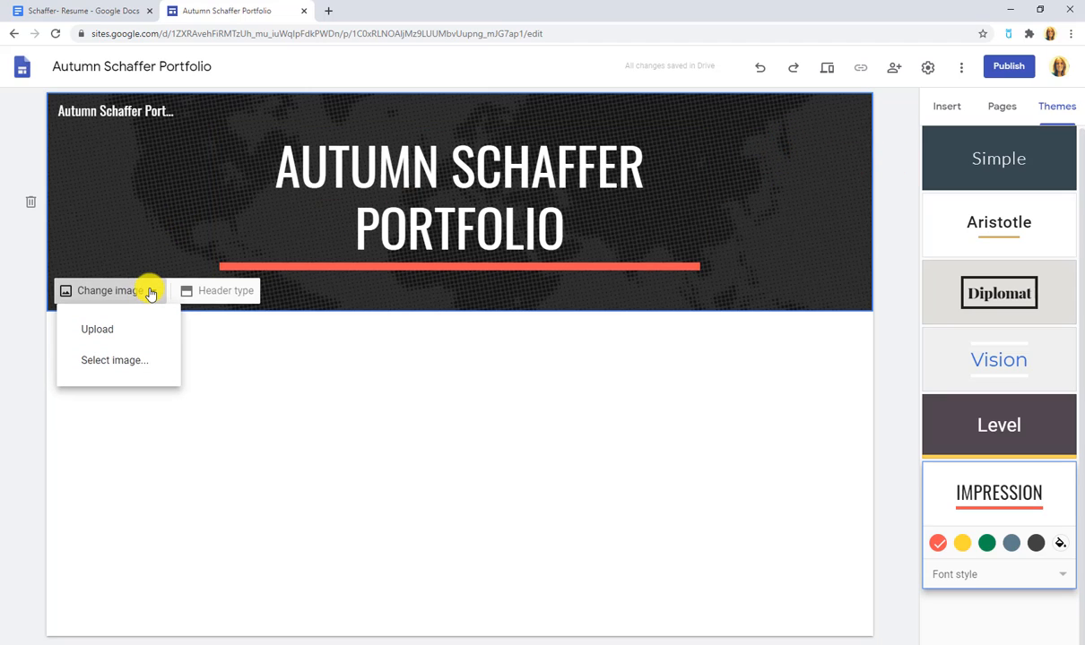
left_click(116, 360)
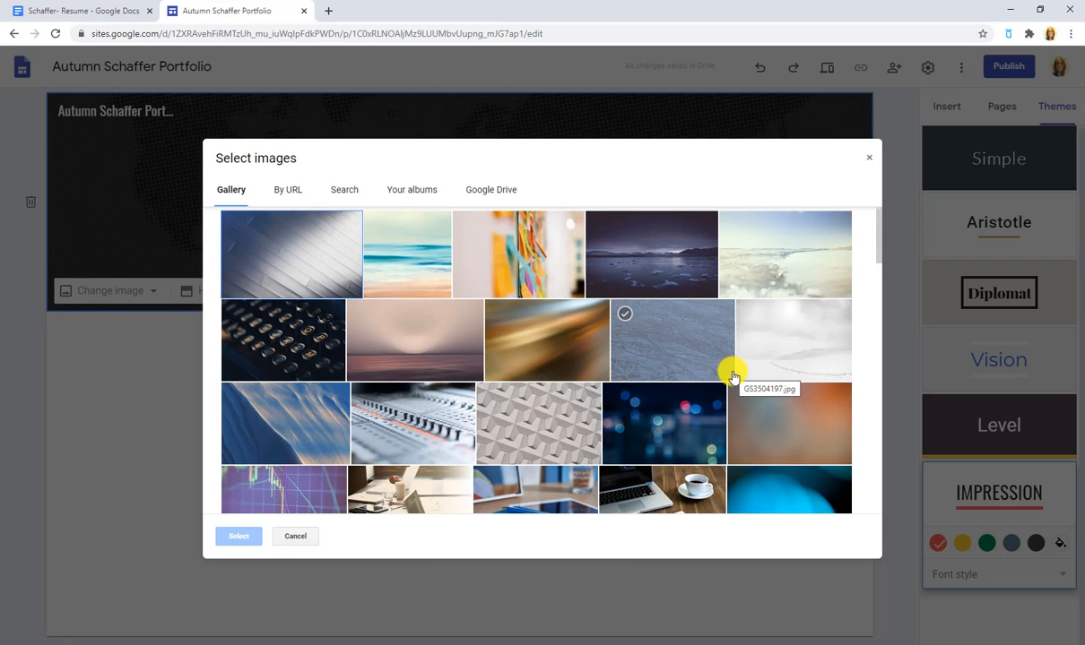
scroll(732, 376, "down", 4)
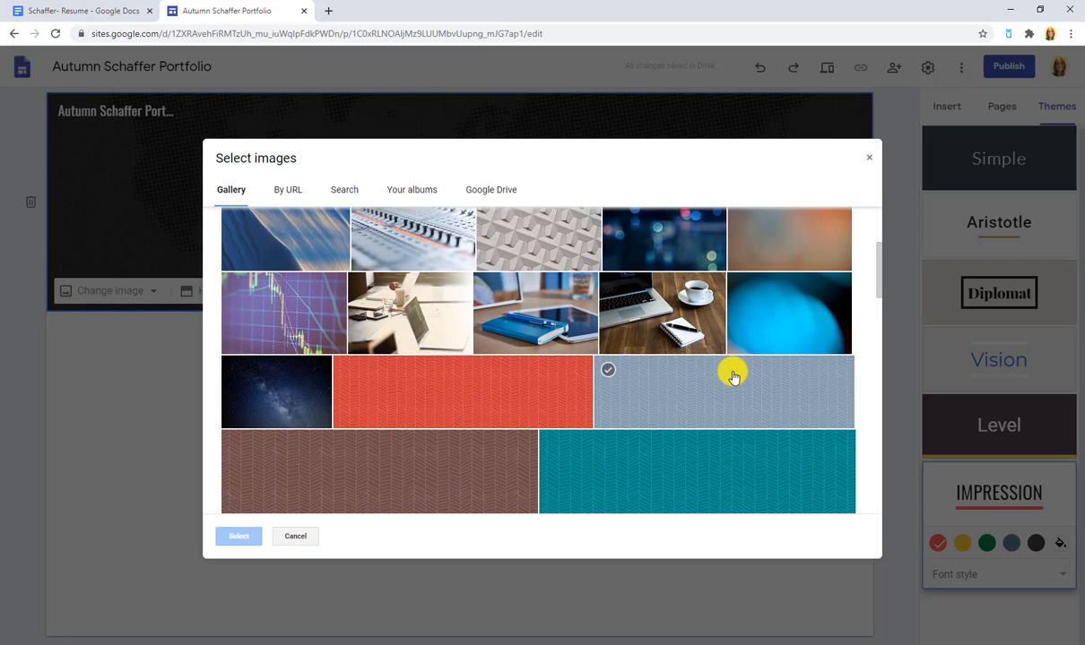
scroll(733, 378, "down", 2)
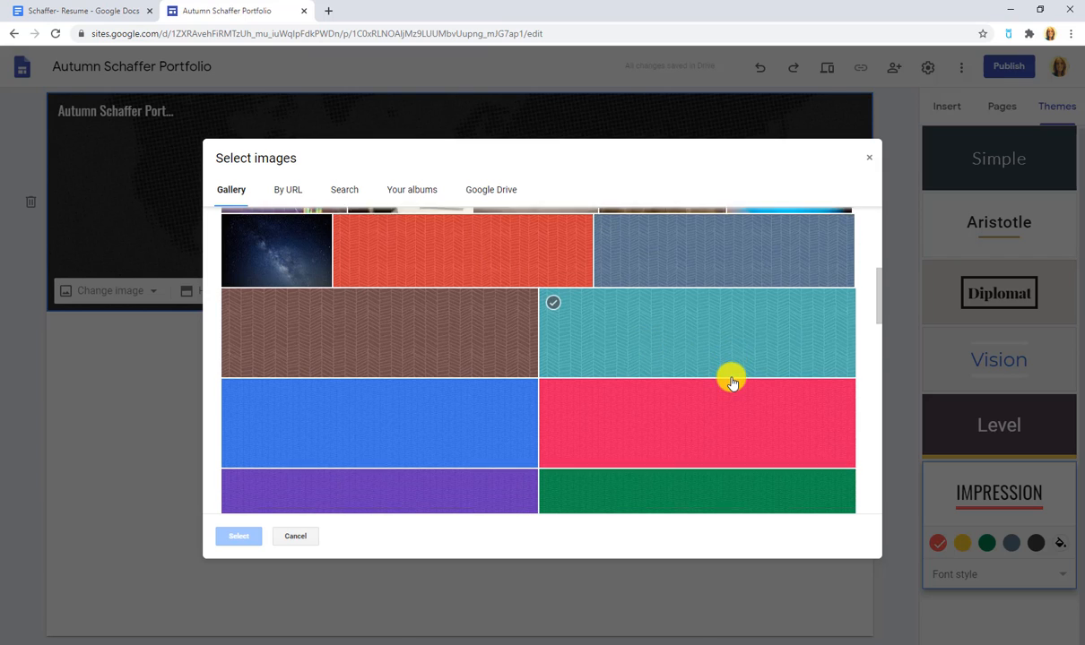
scroll(673, 375, "down", 1)
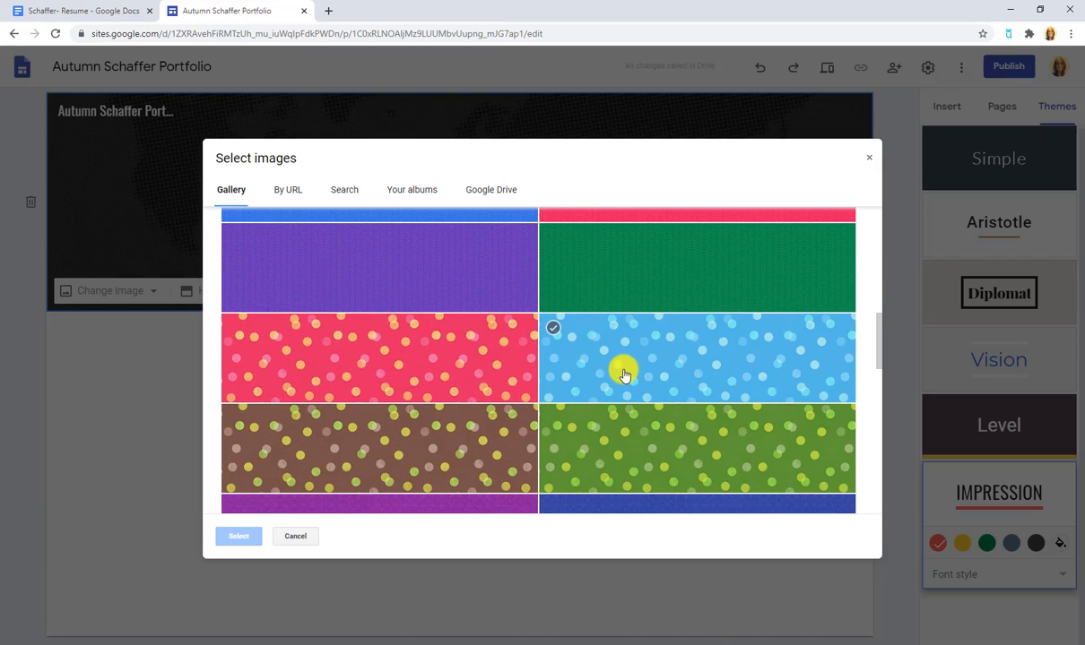
left_click(623, 376)
left_click(239, 537)
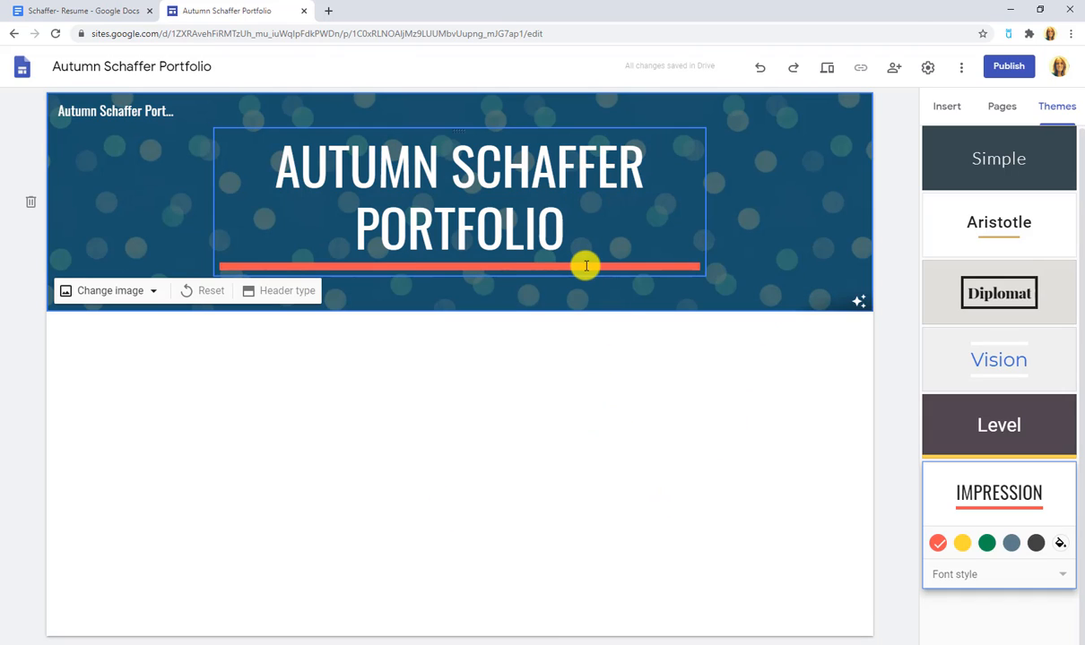
left_click(586, 265)
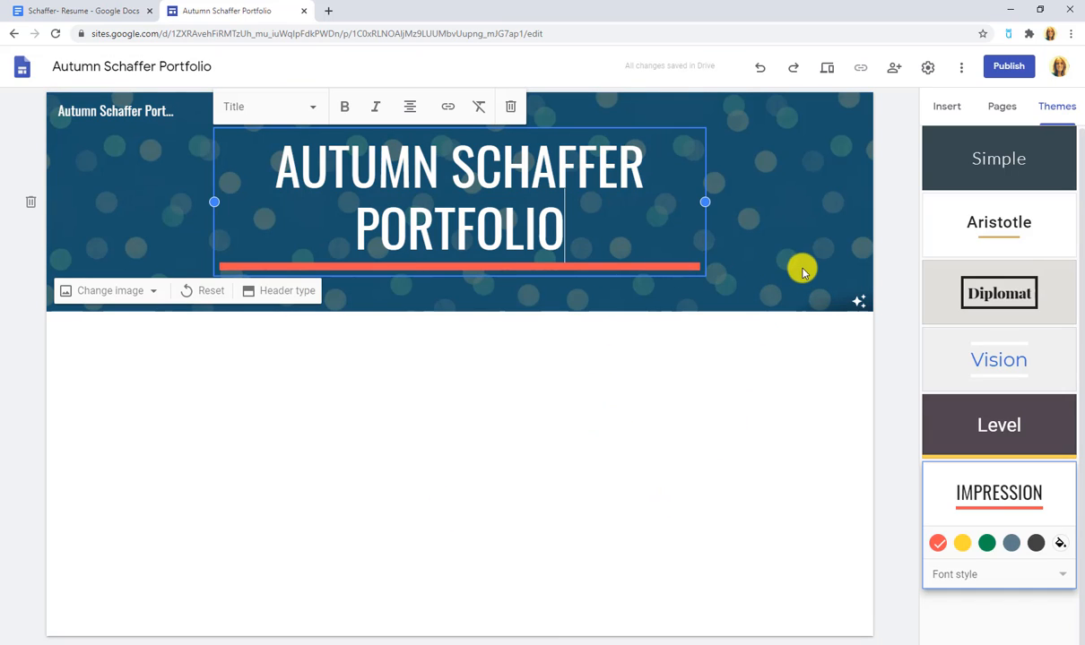
left_click(802, 271)
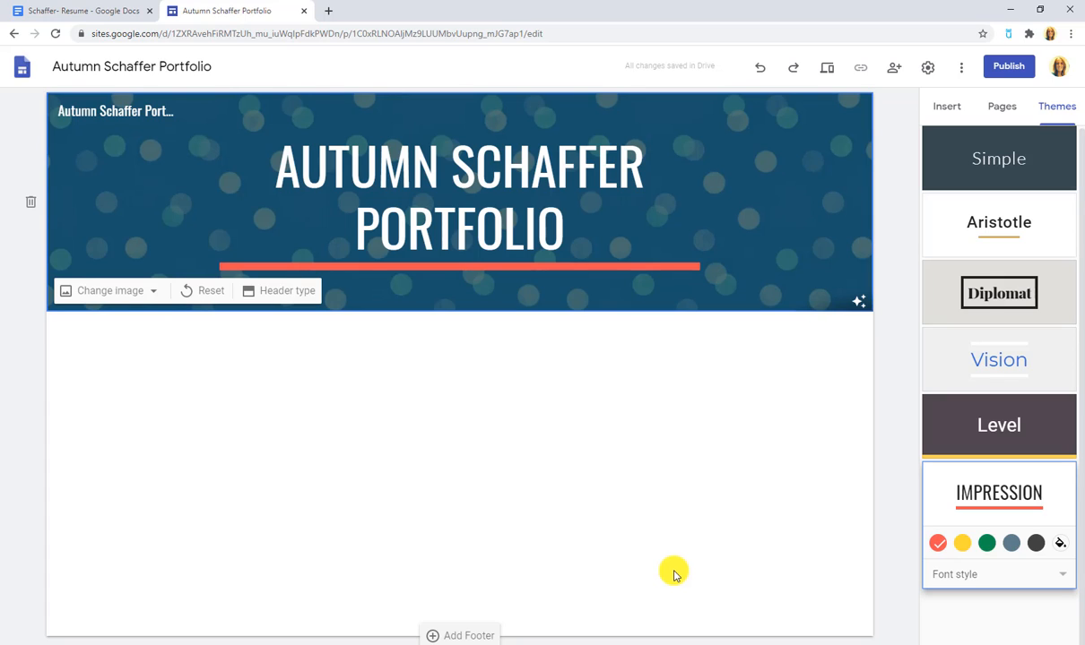
Step: Add a text box below the header with a self-introduction covering elementary teaching plans, Gordon State College degree, Georgia Teaching License, favorite subjects, hobbies and goals
left_click(932, 108)
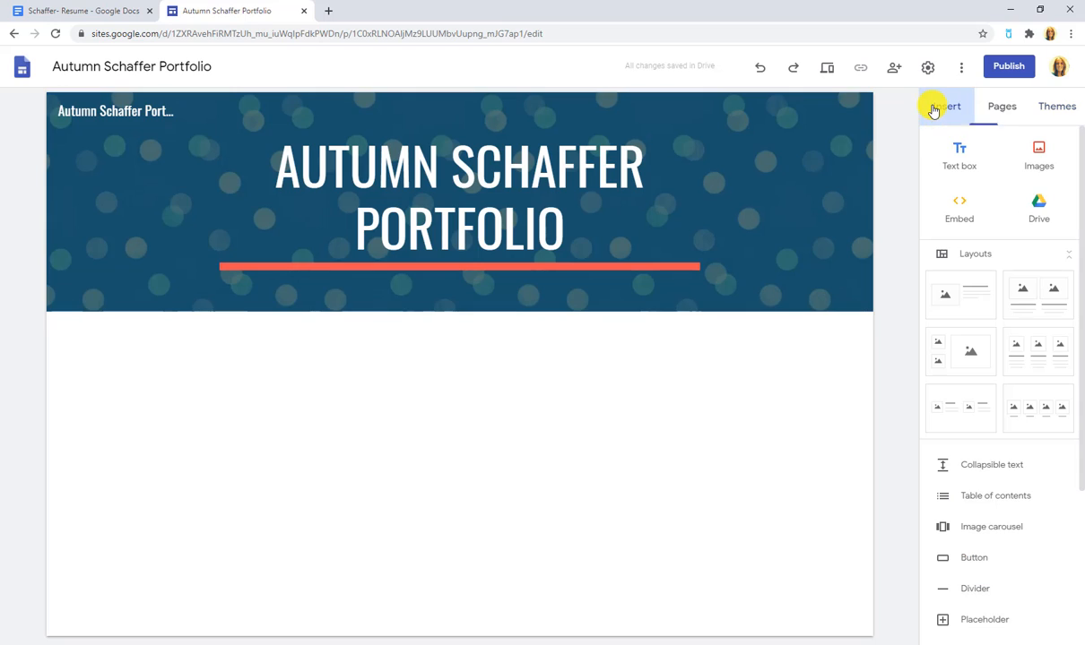
left_click(958, 158)
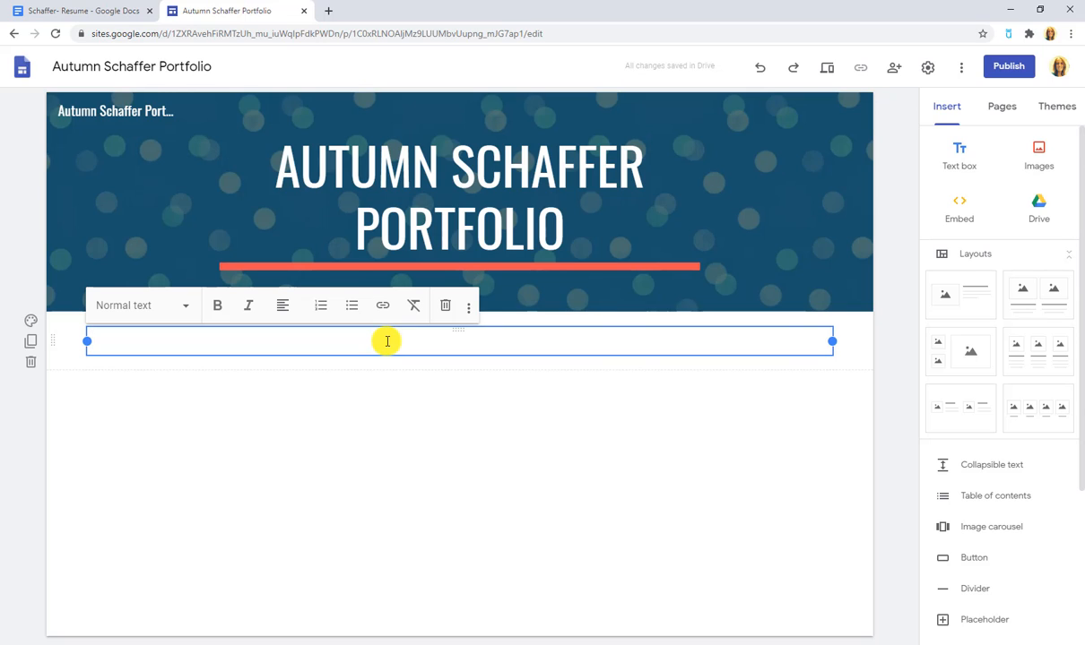
type("Hello! My name is Autumn Schaffer and I plan to become an elementary teacher in the near future. I am graduating from Gordon State Collee with a degree in Elementary Education and Special Education General Curriculum. I will have a Georgia Teaching License in that field as well. My favorite subject areas are science and language arts. Outside of school I enjoy reading and playing with my dogs. My future goals are to continue my education to become the best teacher possible.")
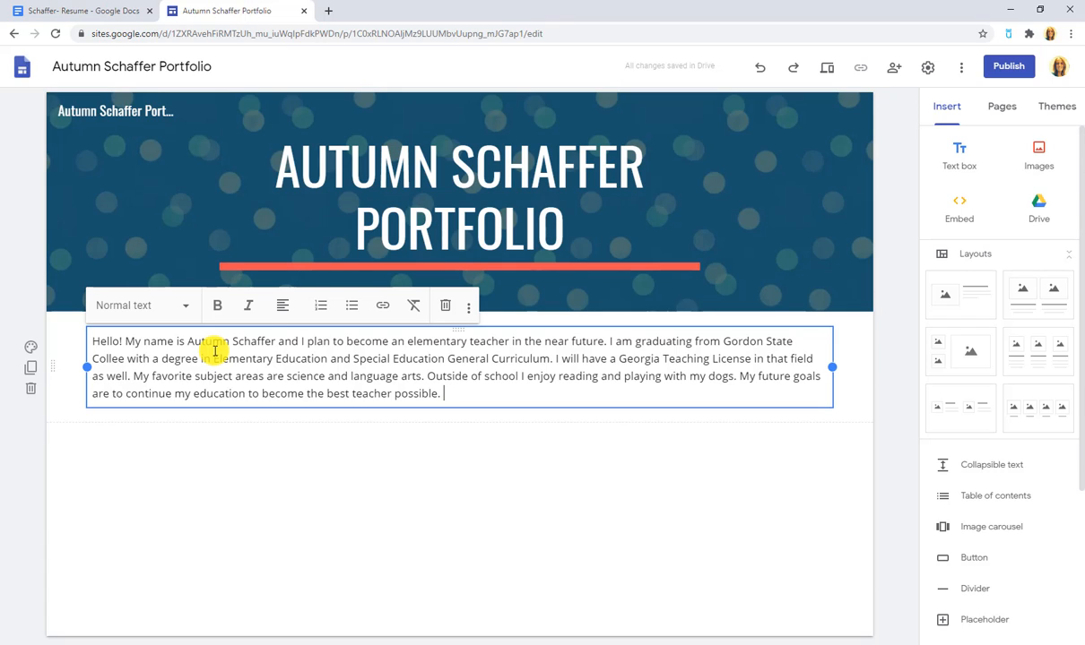
left_click(122, 358)
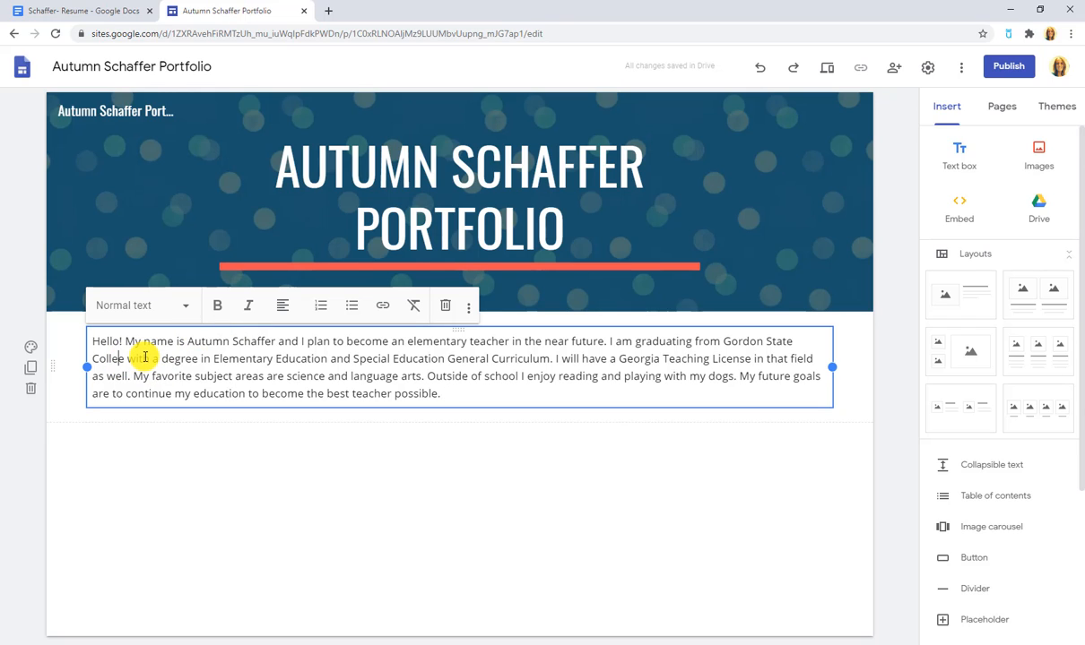
type("g")
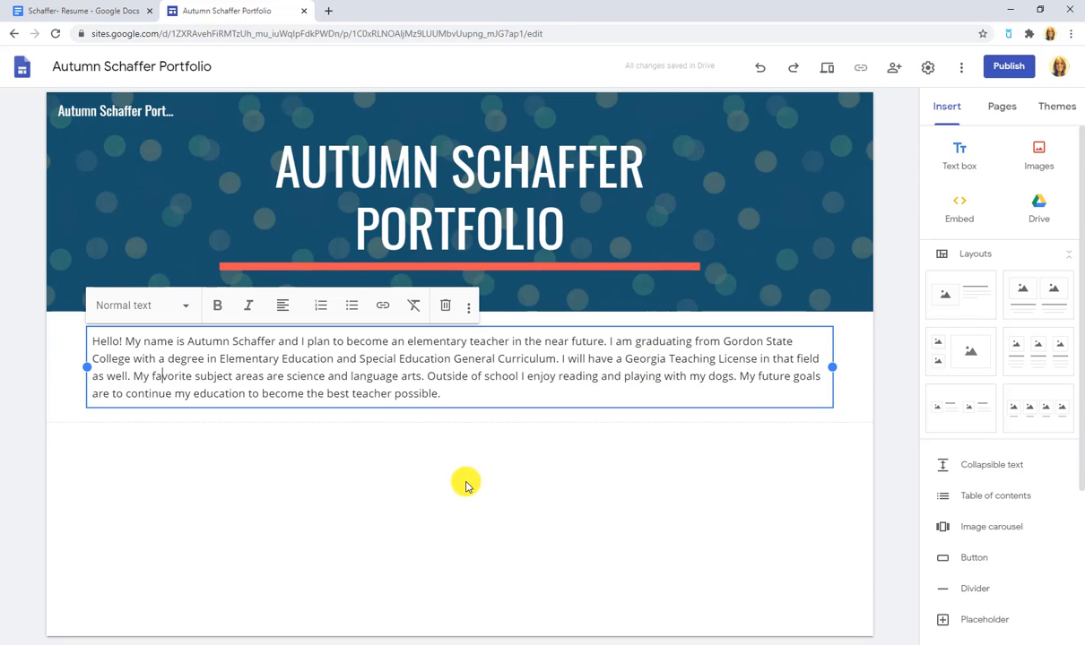
Step: Try the Title, Heading, Subheading and Small text styles on the introduction paragraph
left_click(139, 309)
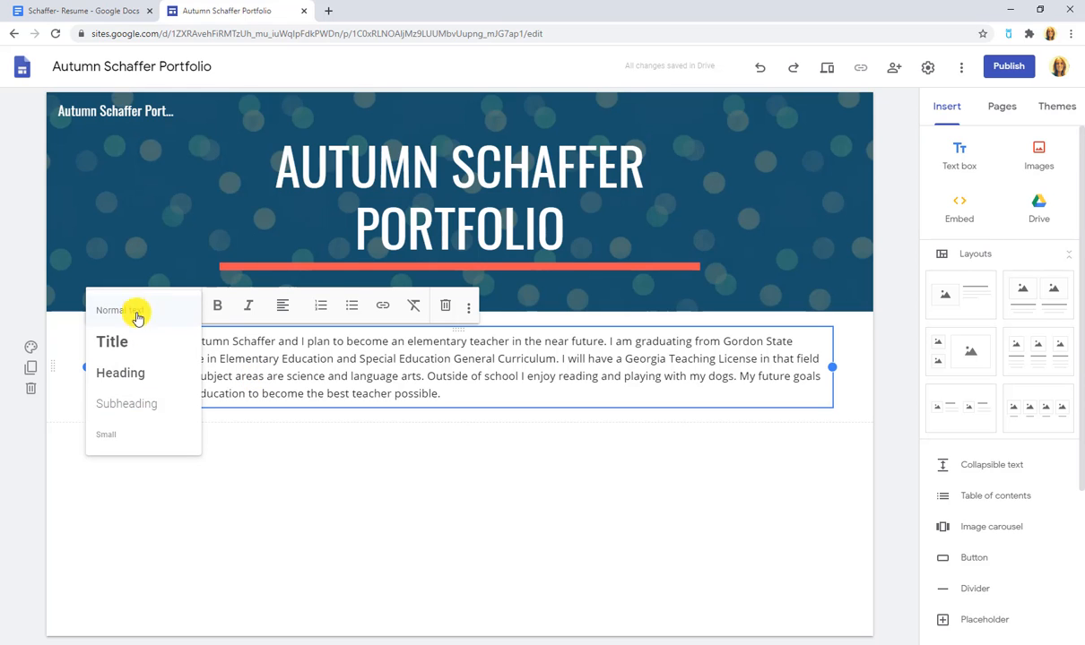
left_click(133, 347)
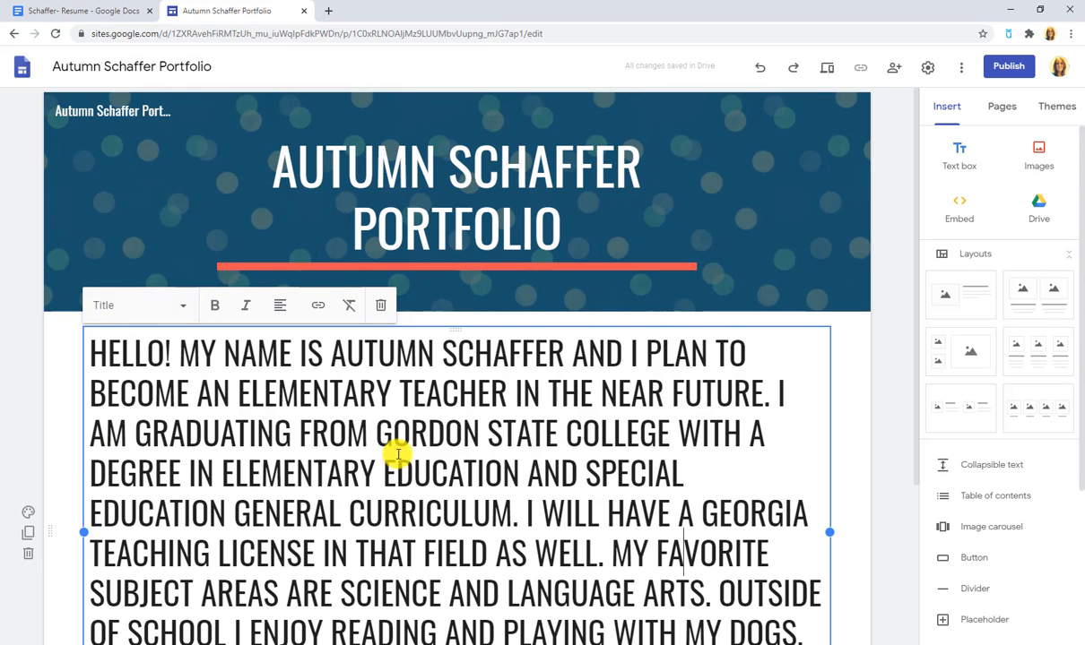
left_click(124, 310)
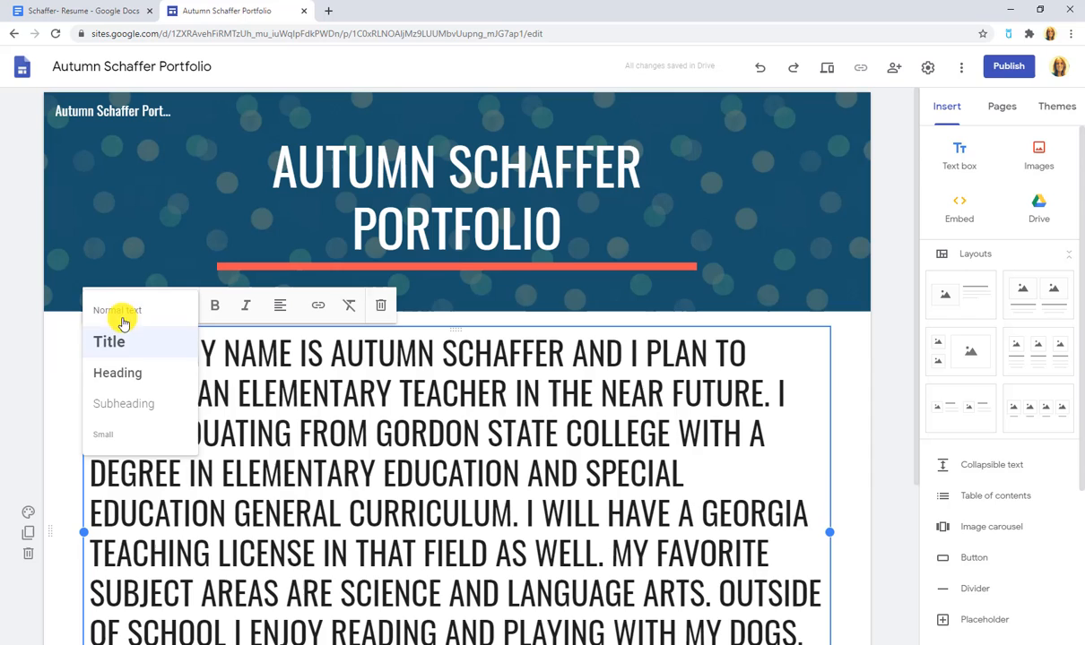
left_click(122, 368)
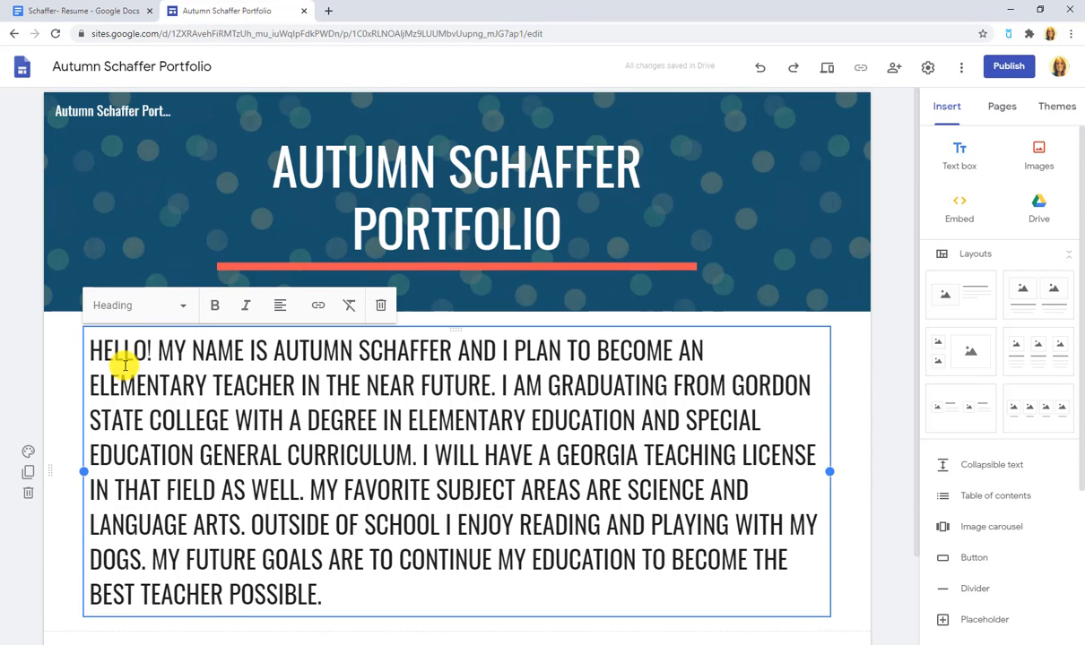
left_click(97, 305)
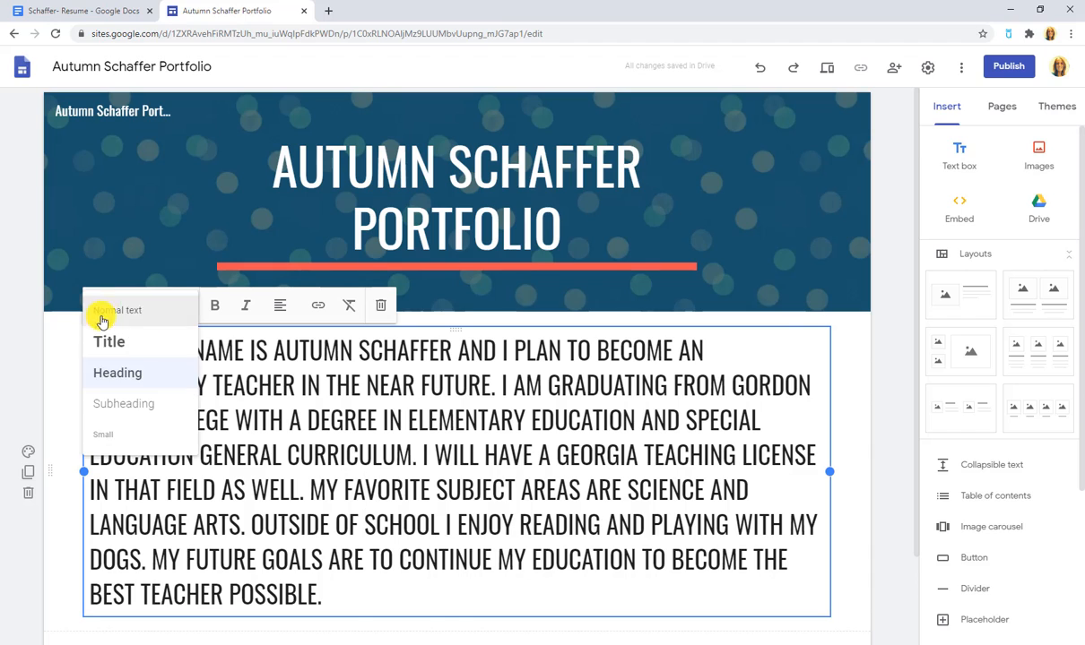
left_click(123, 403)
left_click(123, 314)
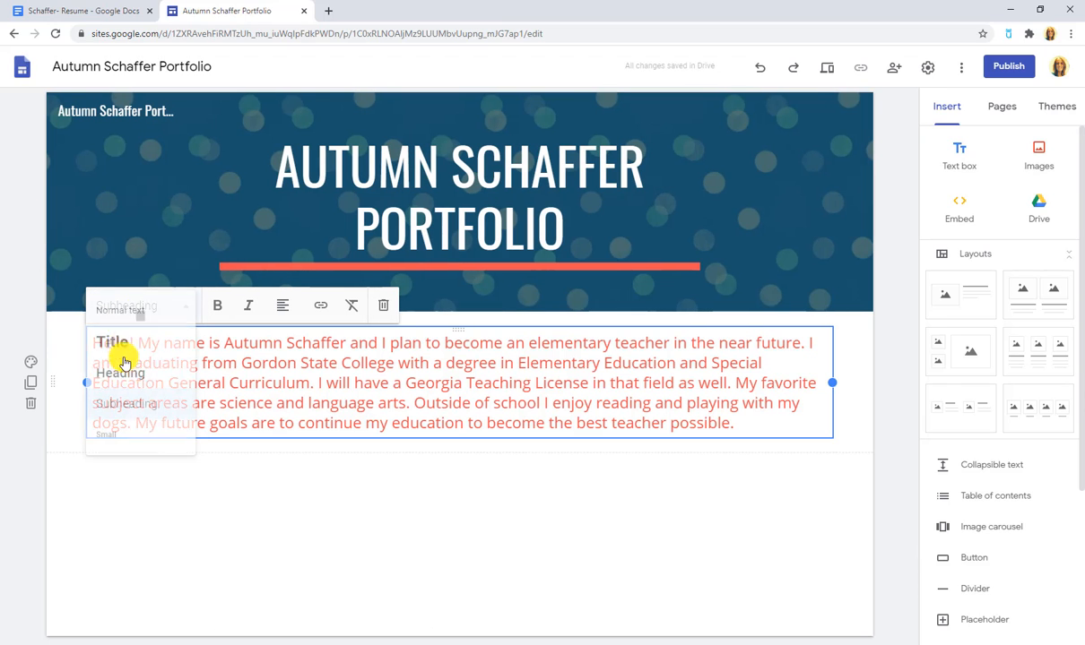
left_click(121, 430)
Step: Set the introduction paragraph's text style to Subheading
left_click(132, 306)
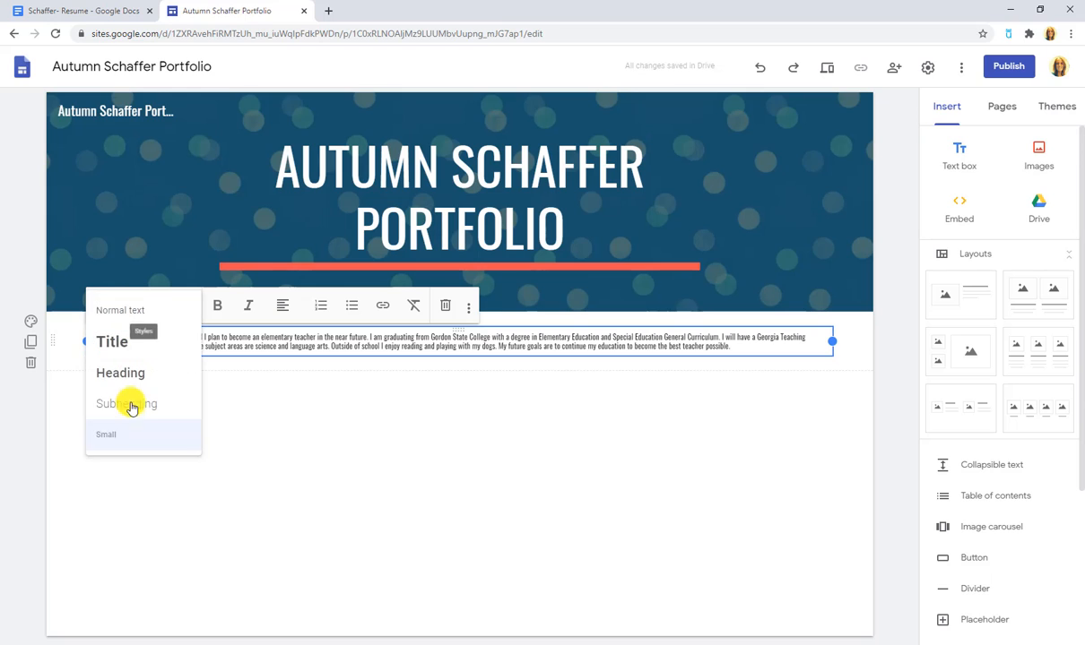
left_click(128, 406)
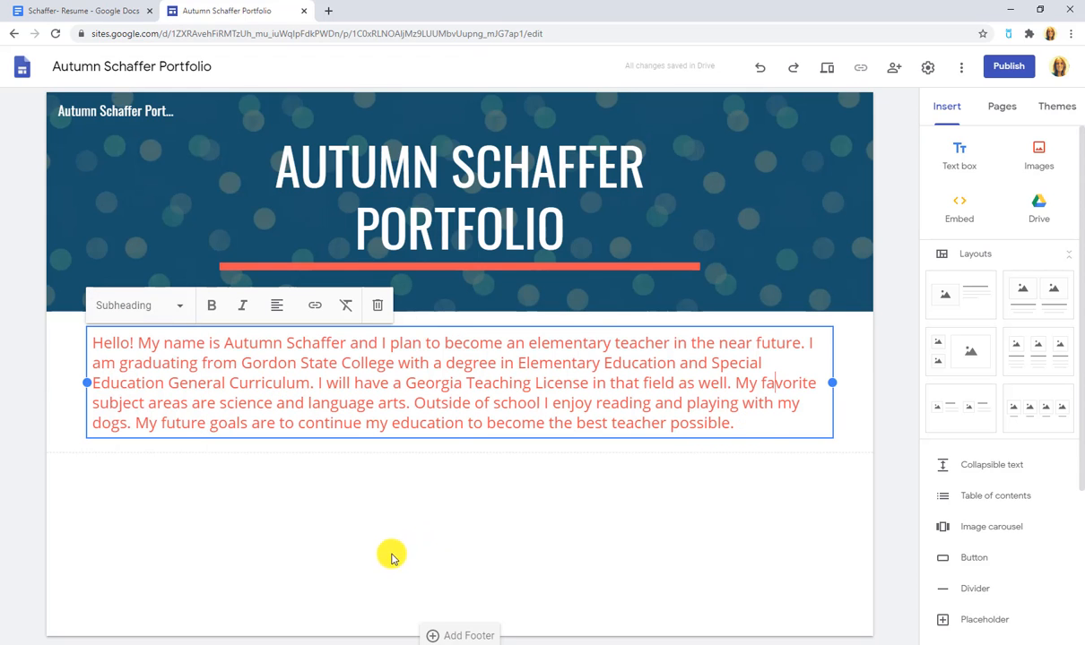
Step: Set the introduction paragraph's text style to Normal text
left_click(121, 306)
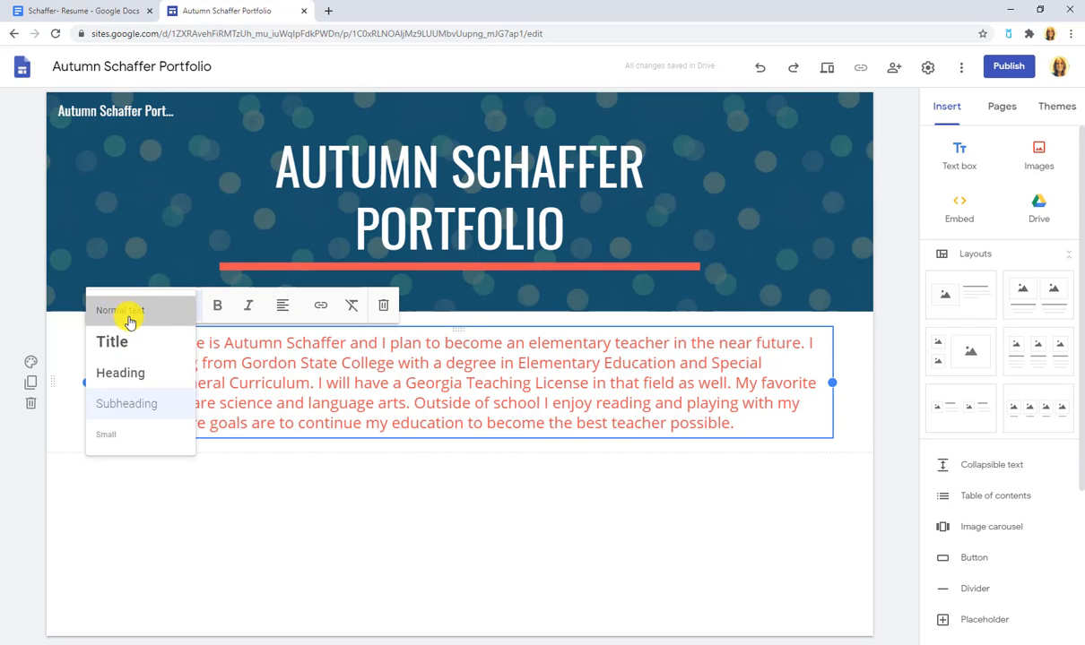
left_click(126, 313)
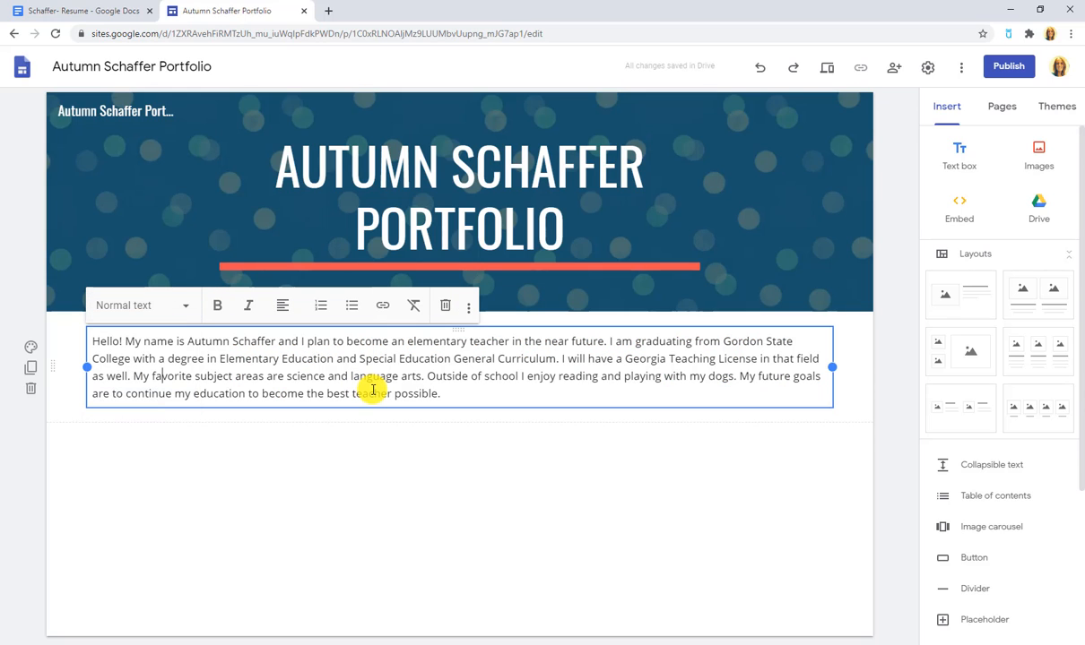
left_click(113, 307)
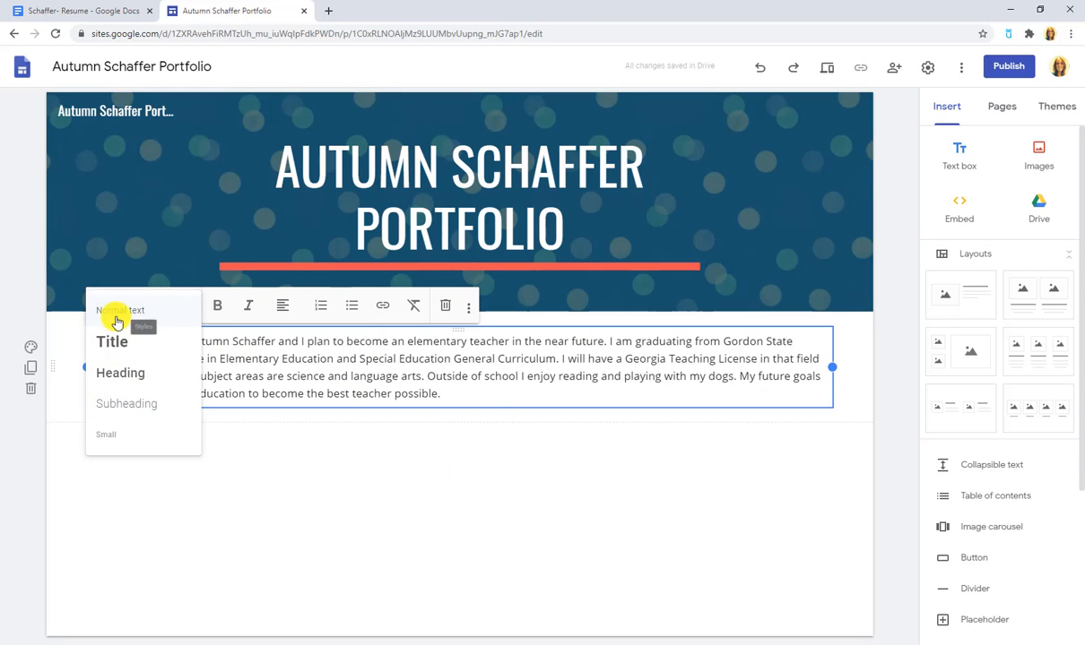
left_click(243, 505)
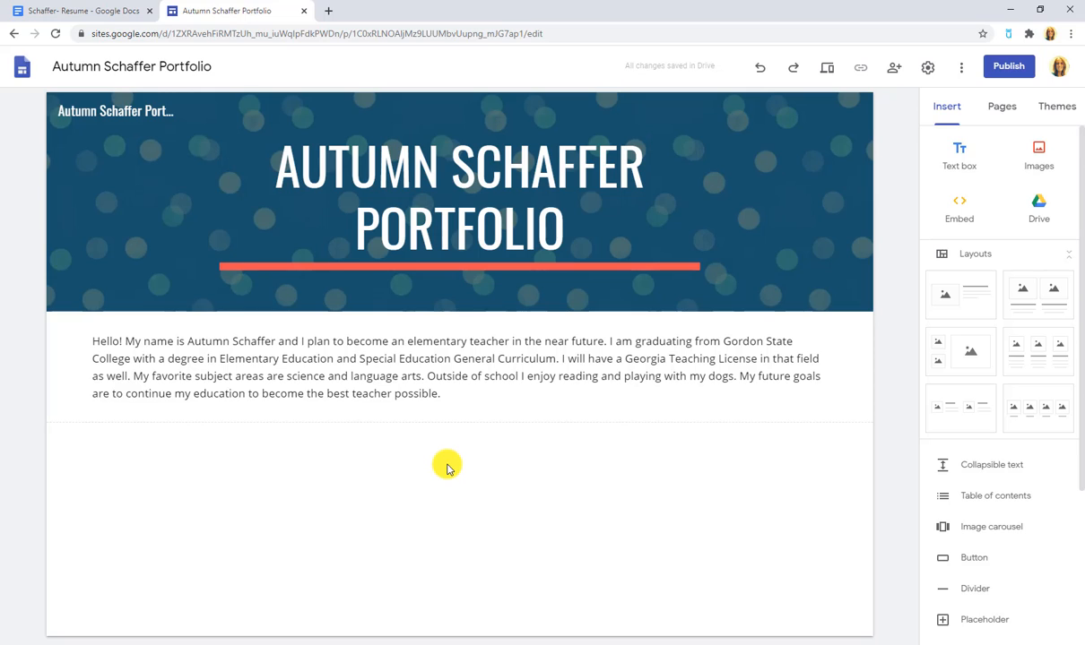
Step: Insert the portrait photo on the page and place it to the left of the introduction paragraph
left_click(1035, 157)
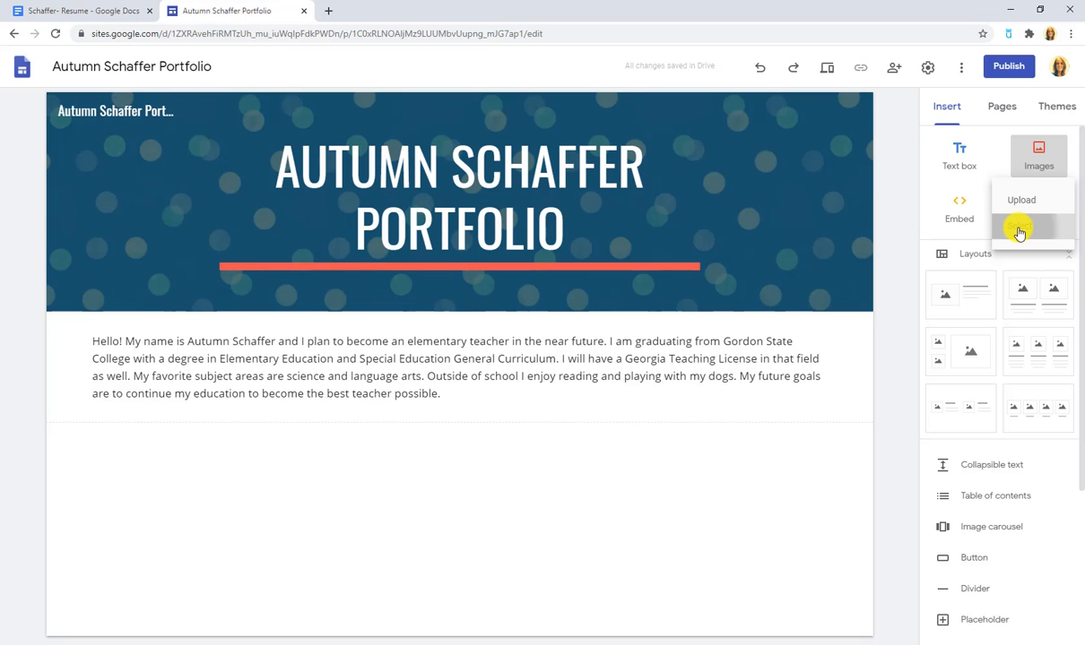
left_click(1018, 225)
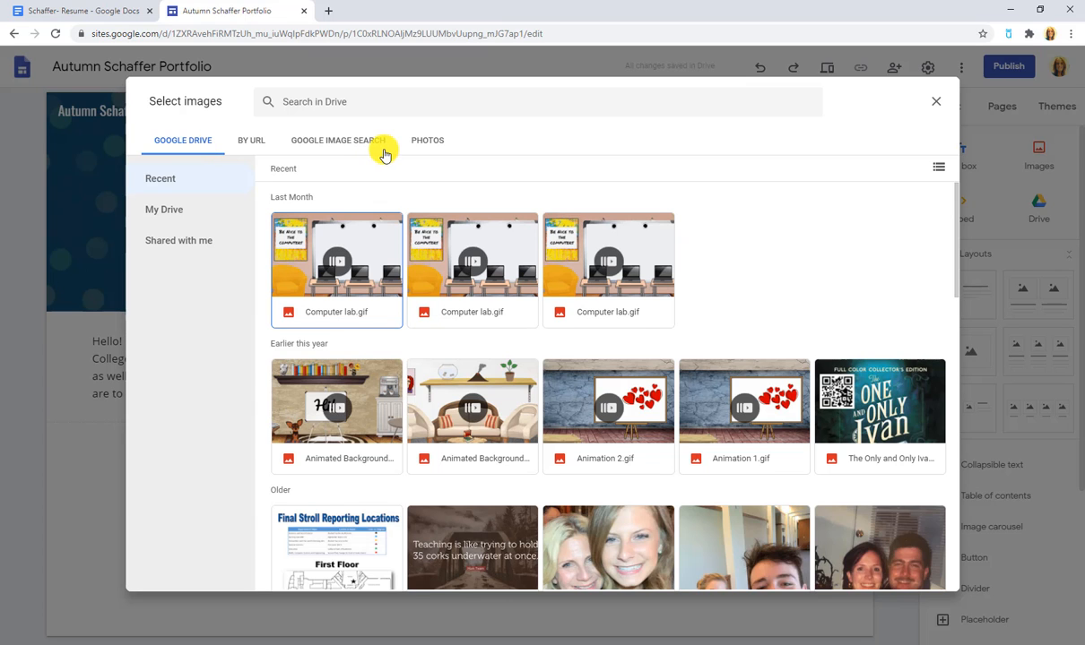
left_click(935, 103)
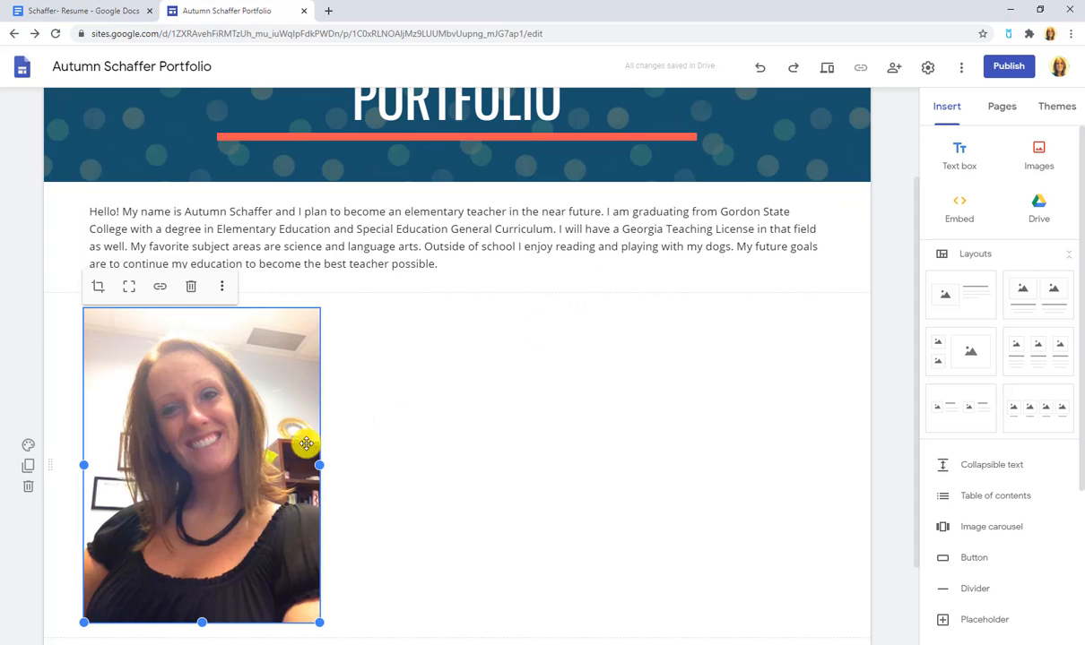
left_click_drag(207, 454, 101, 244)
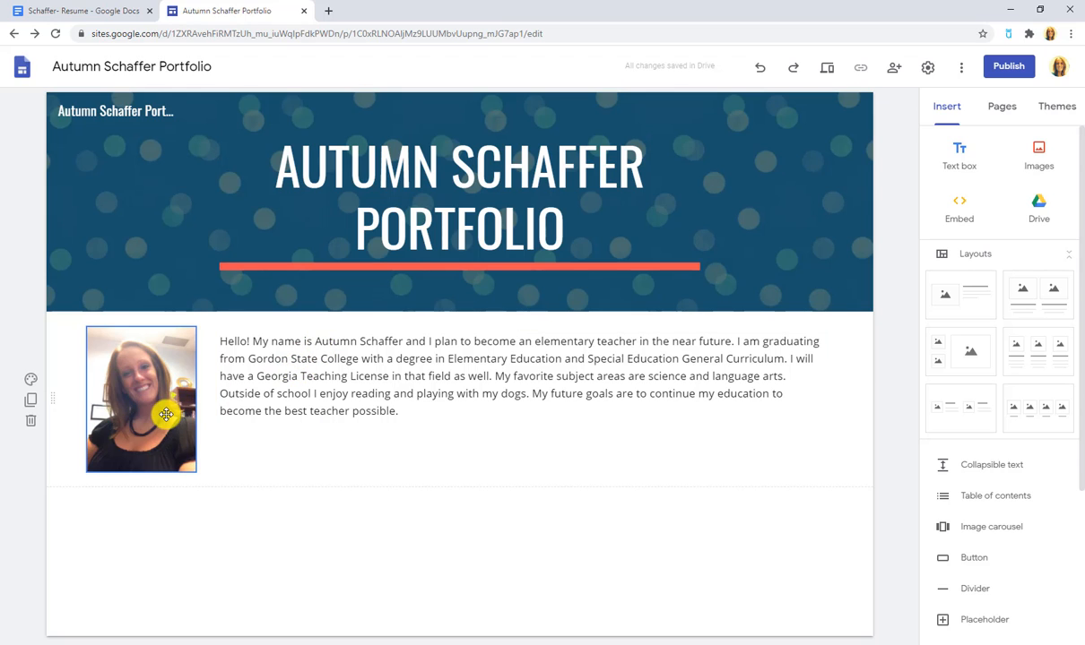
Step: Group the photo with the introduction text and resize the group to about two fifths of the content width
left_click_drag(165, 390, 271, 324)
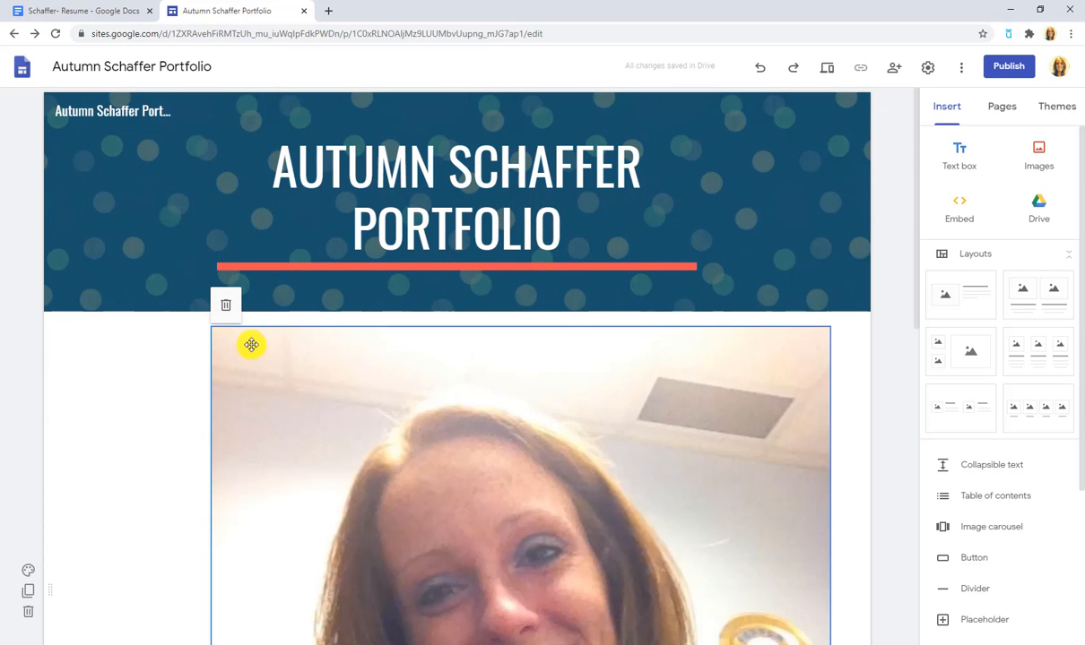
scroll(395, 401, "down", 5)
scroll(394, 405, "down", 5)
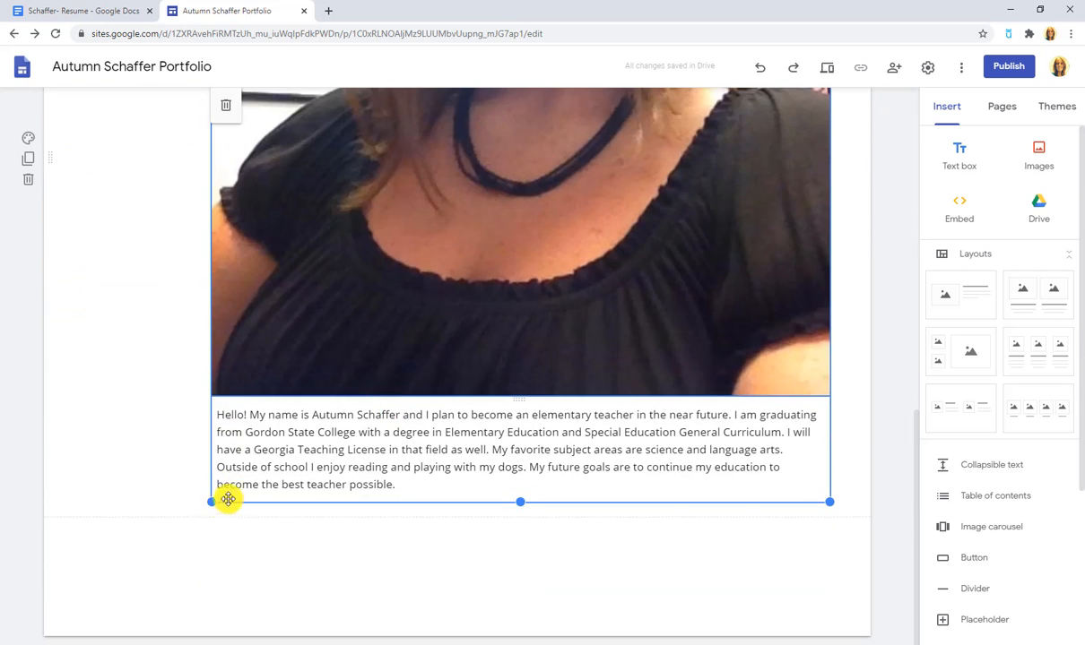
left_click_drag(216, 501, 84, 309)
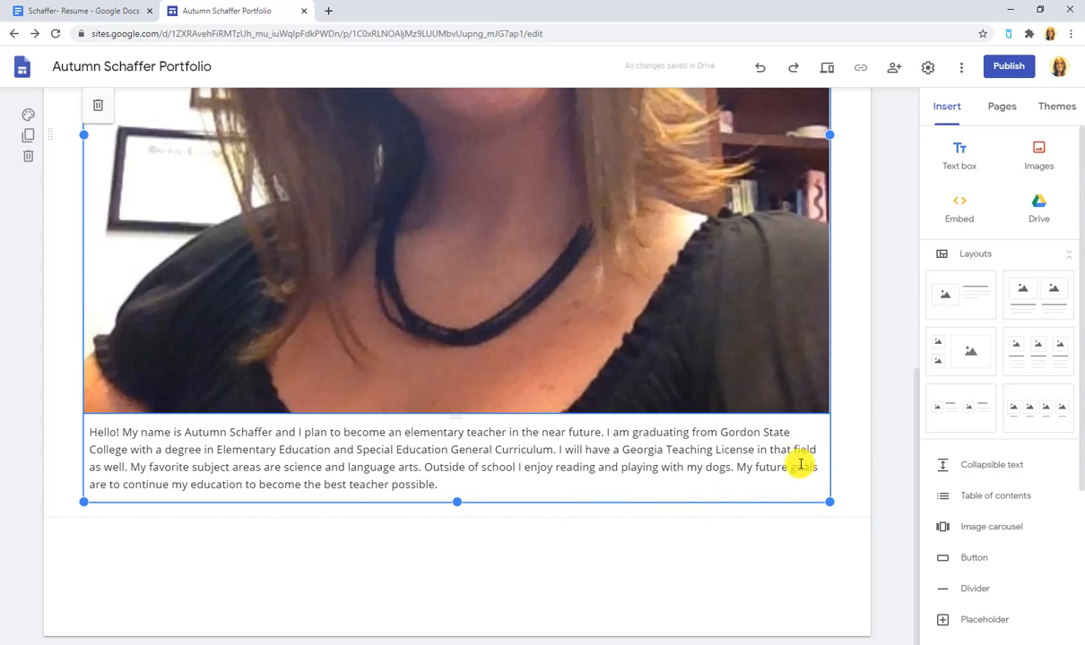
left_click_drag(826, 466, 367, 300)
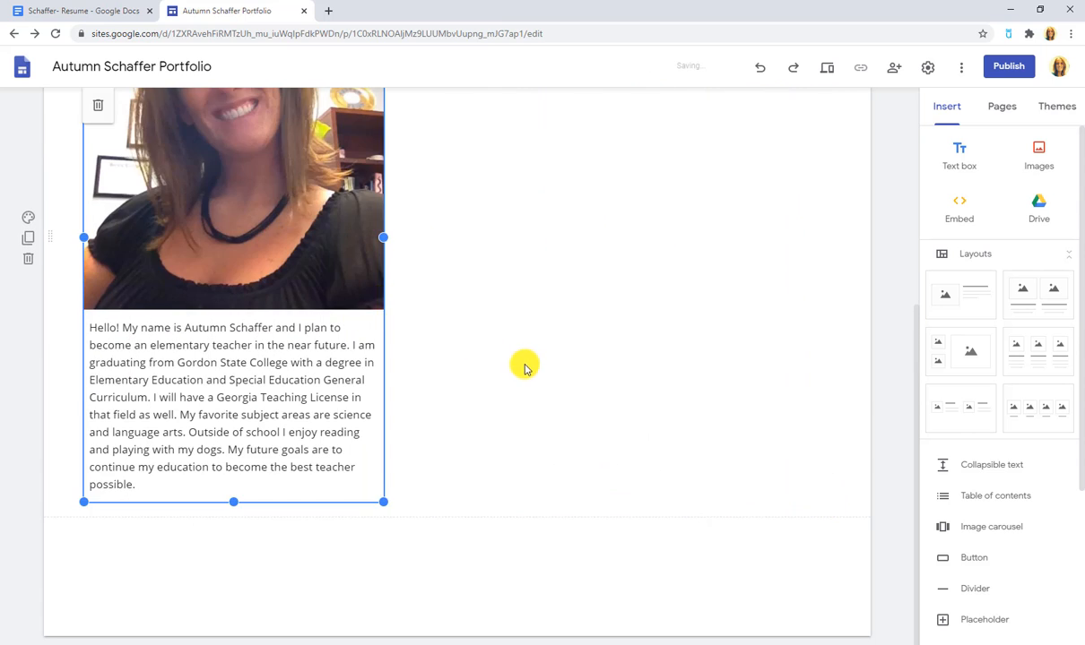
Step: Place the introduction text beside the enlarged photo, to its right
scroll(526, 368, "up", 3)
scroll(528, 365, "down", 2)
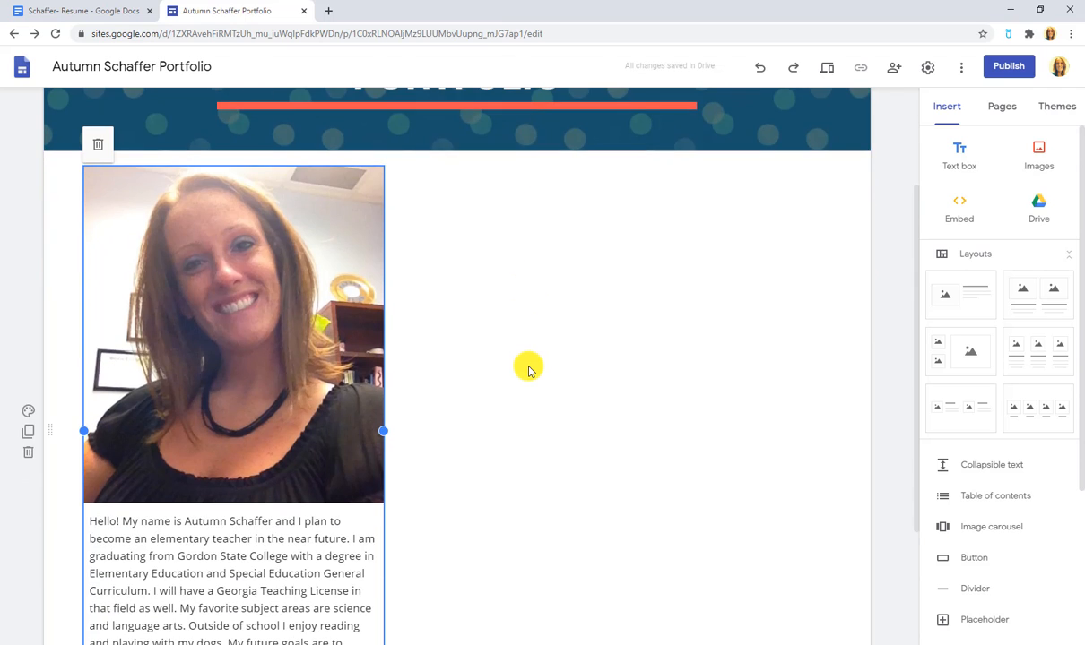
scroll(516, 364, "down", 1)
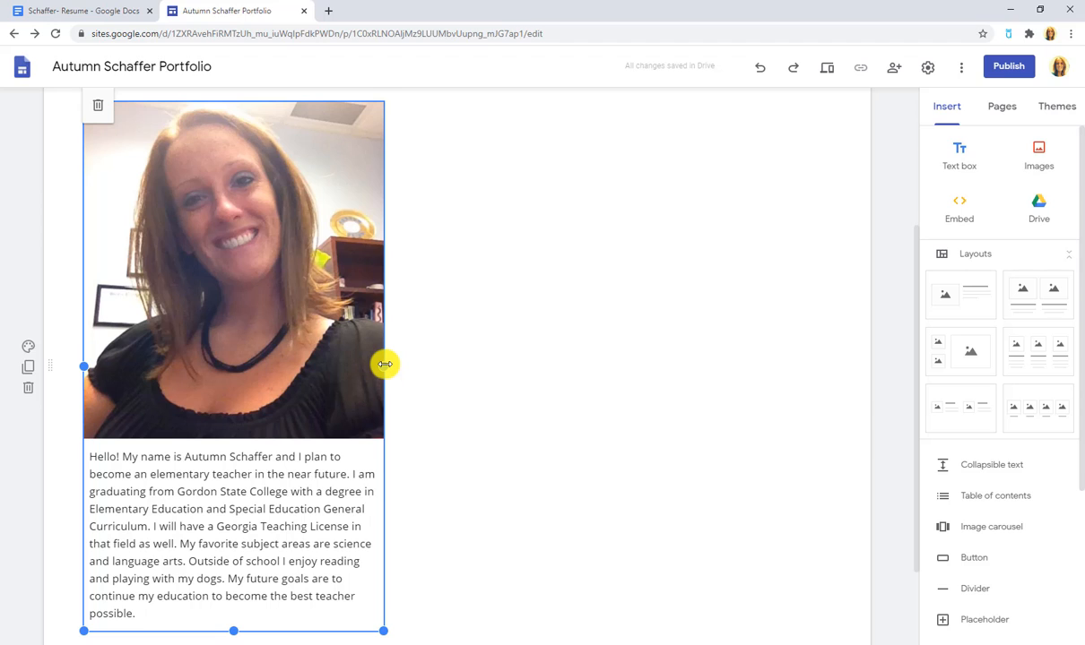
key("ctrl+z")
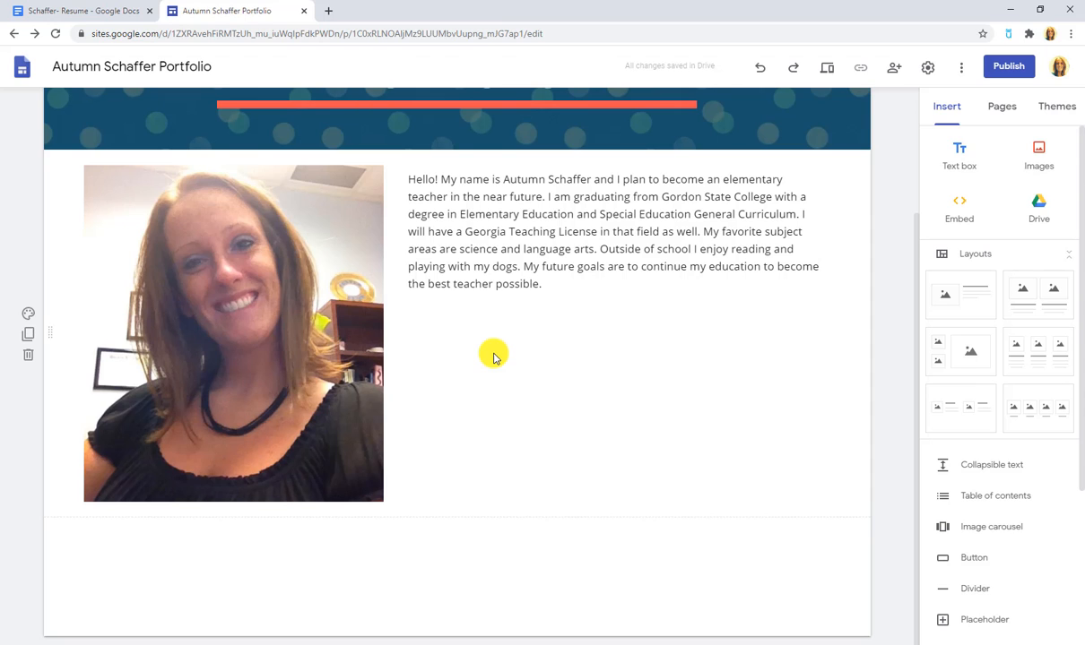
Step: Below the introduction paragraph, leave blank lines and add "To see the pages of my portfolio, click in the upper right corner of this page."
scroll(493, 357, "up", 2)
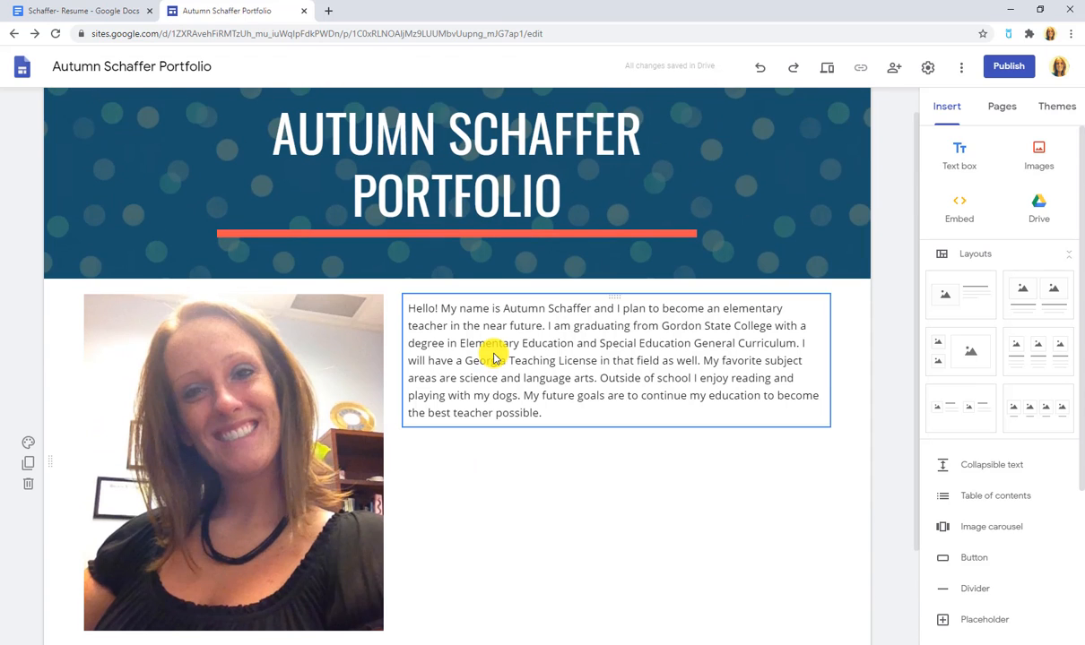
left_click(549, 412)
key("Return")
key("Return")
key("Return")
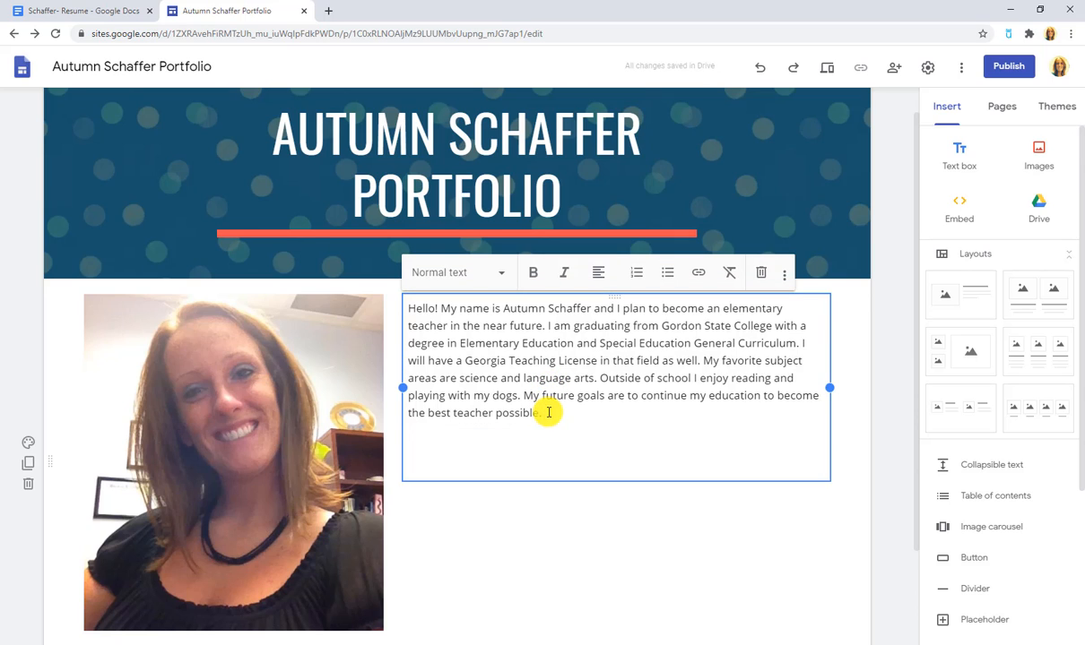
type("To see the page")
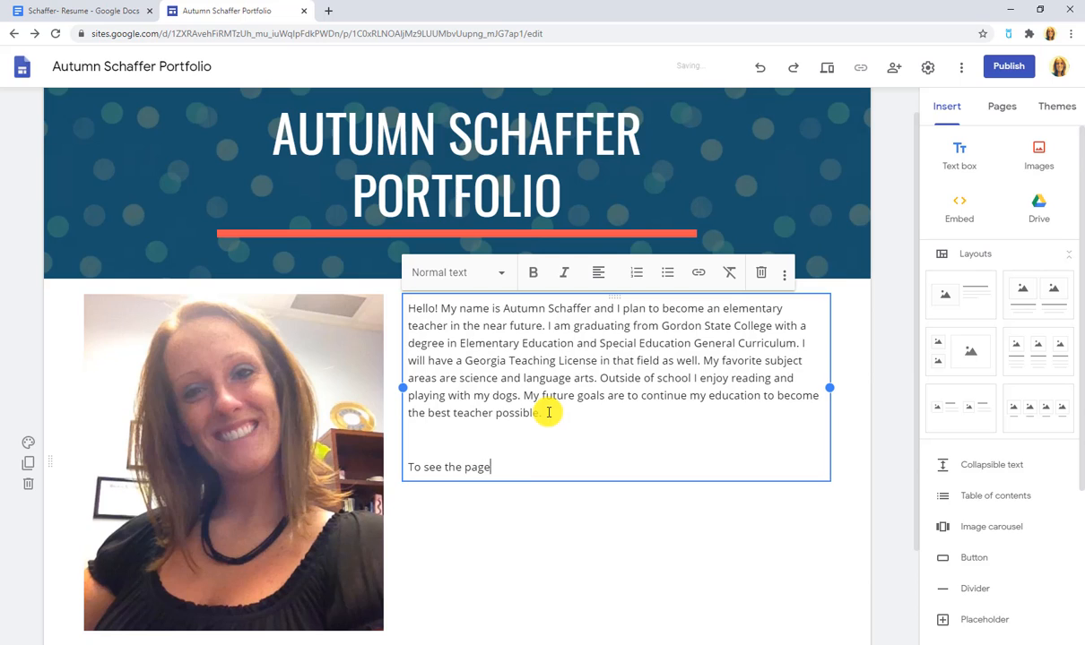
key("BackSpace")
key("BackSpace")
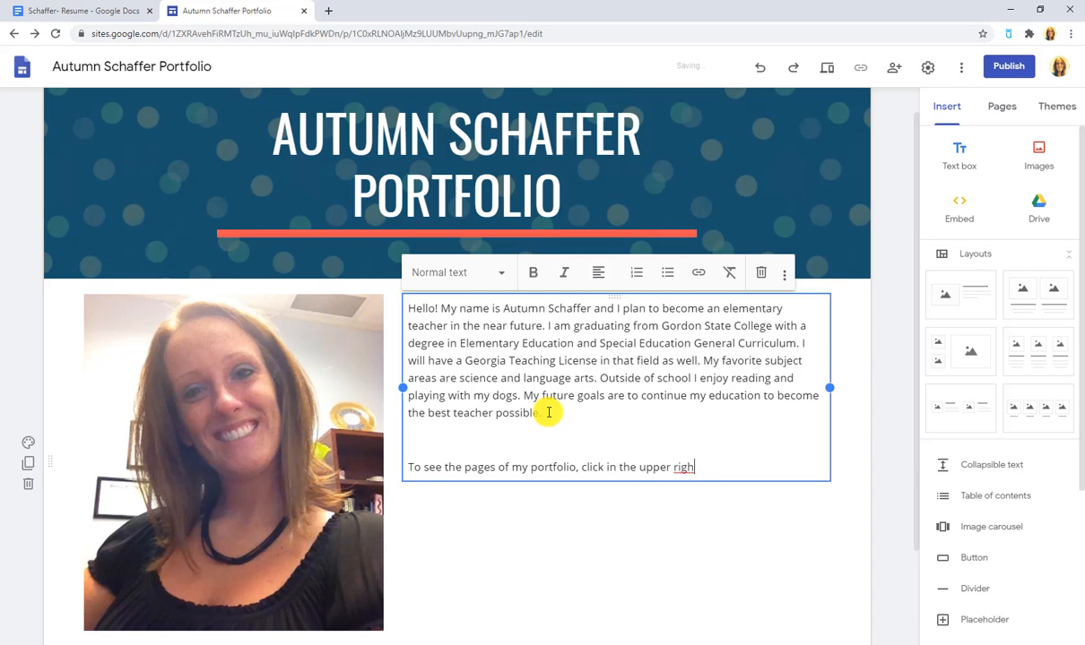
type("orner of t")
type("h")
type("is page.")
Step: Continue the navigation note with "The pages in my portfolio include:" and start a new line below it
type(" The ")
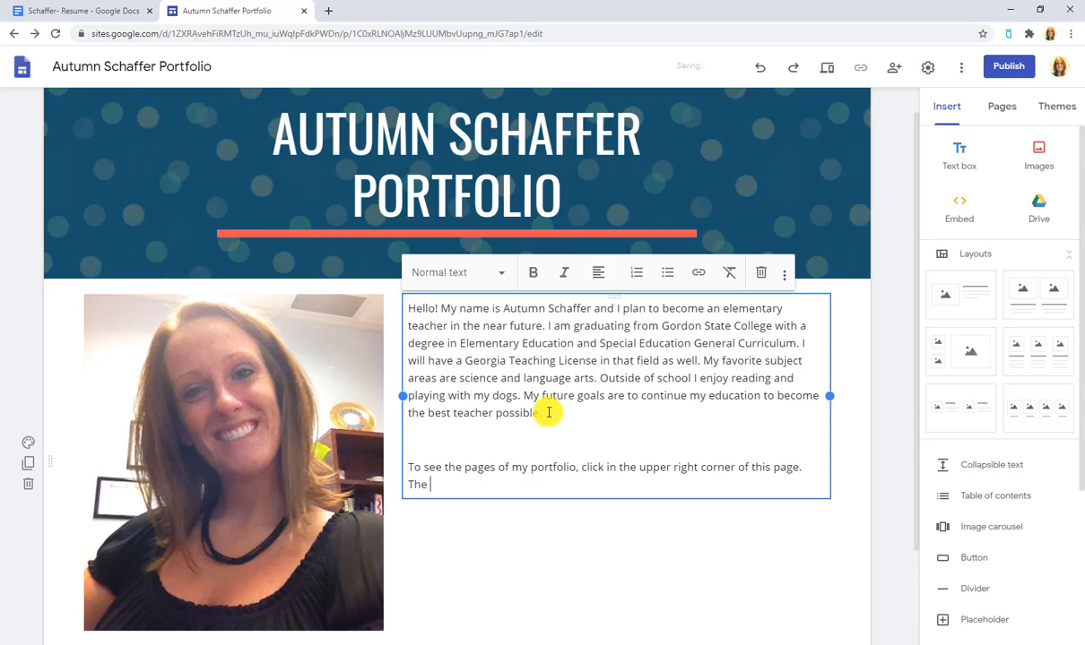
type("pages in my po")
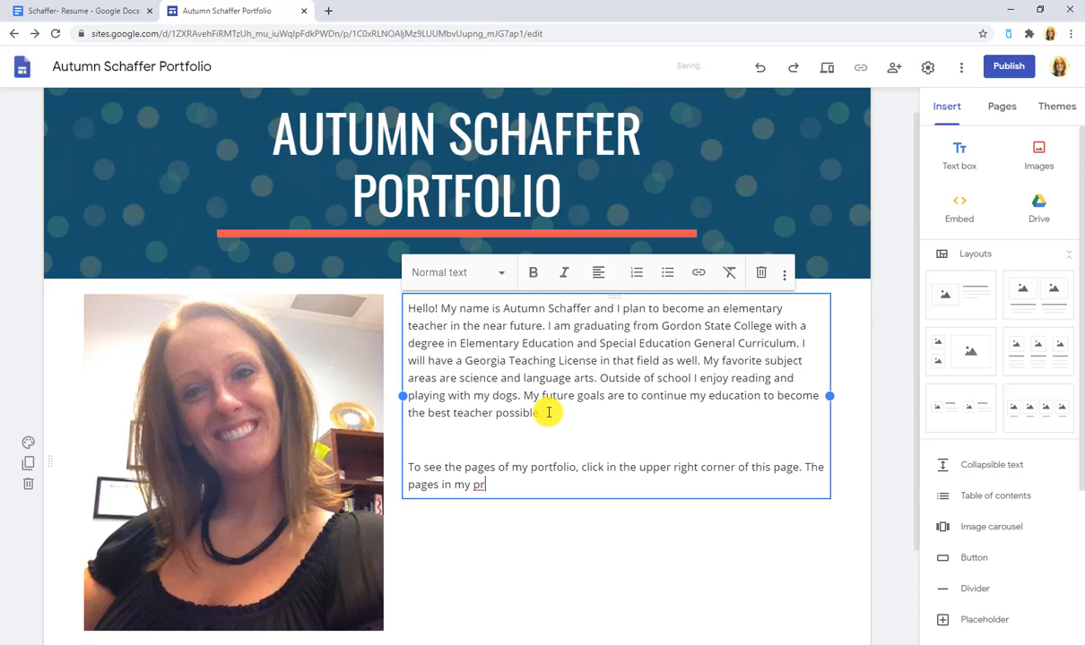
type("rtfolio include:")
key("Return")
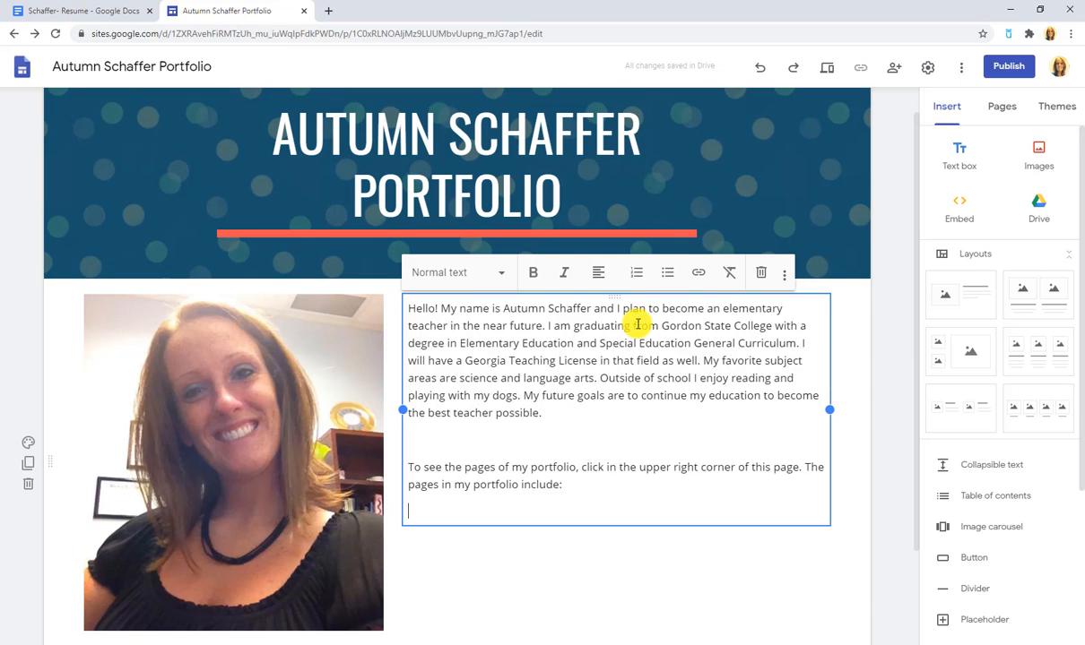
Step: Add a bulleted list with "Technology Integration Page", "Literarcy Integration Page" and "Special Ed Integration Page"
left_click(667, 272)
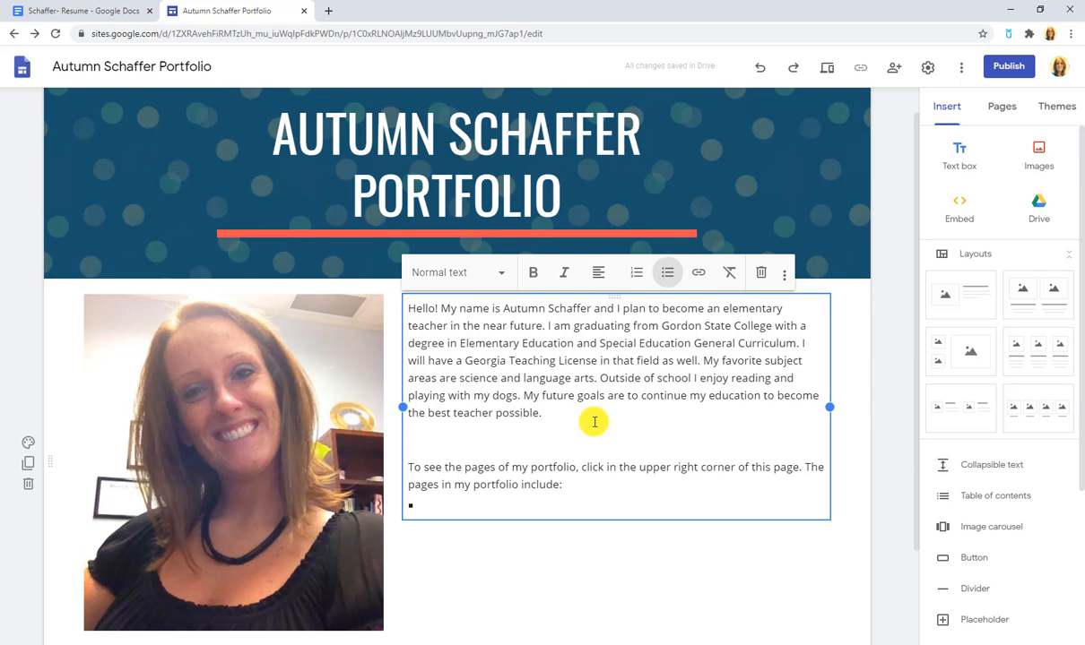
type("Technology Integration P")
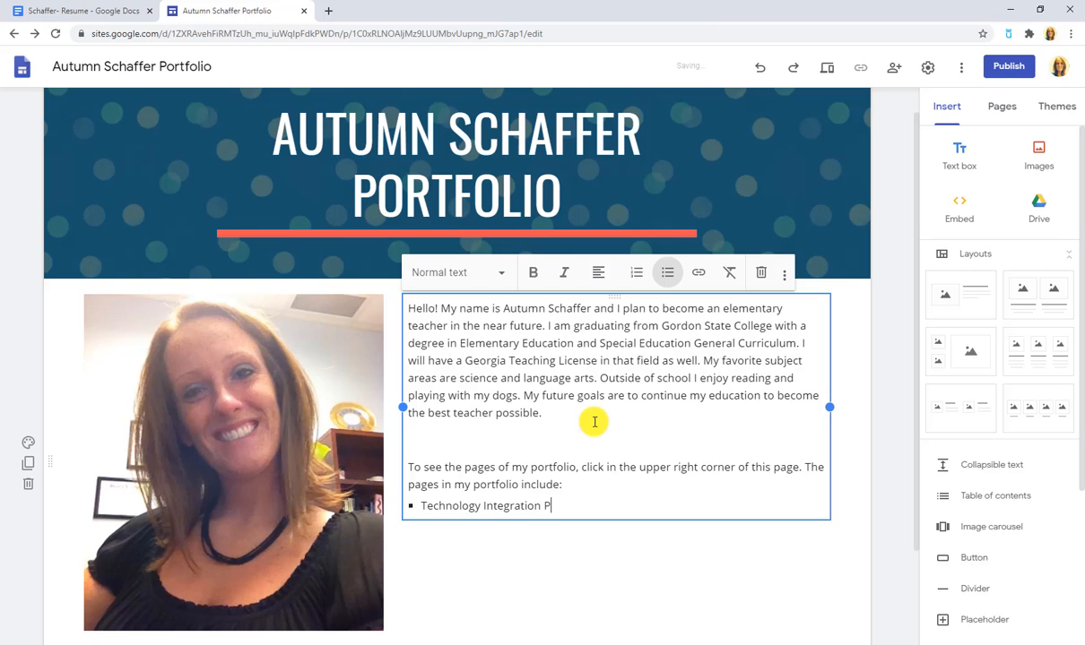
type("age")
key("Return")
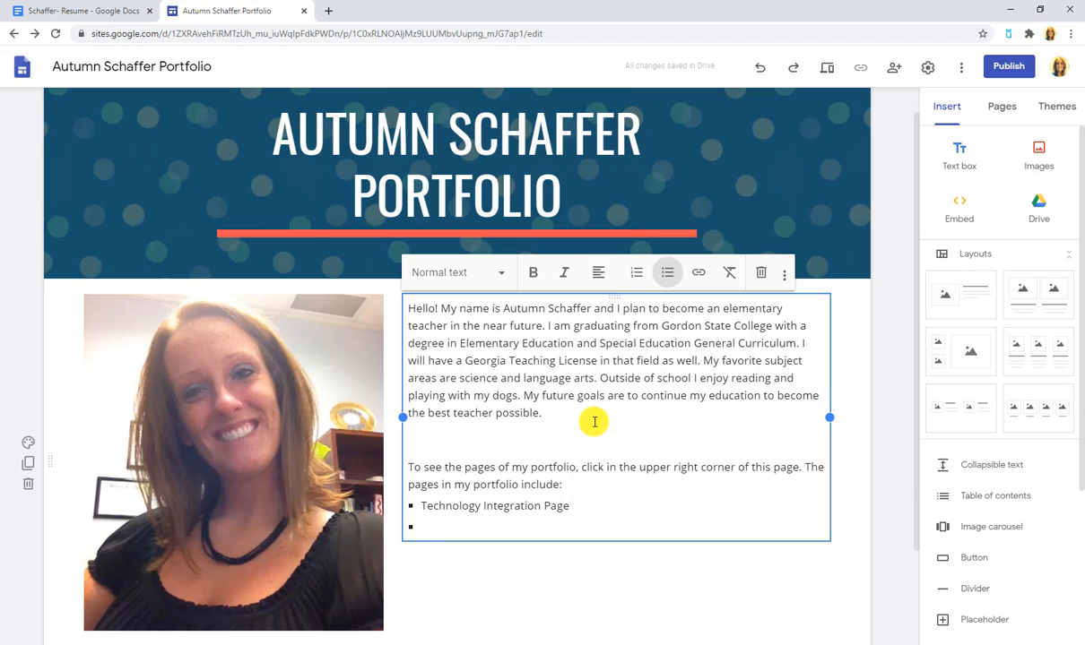
type("Lite")
key("BackSpace")
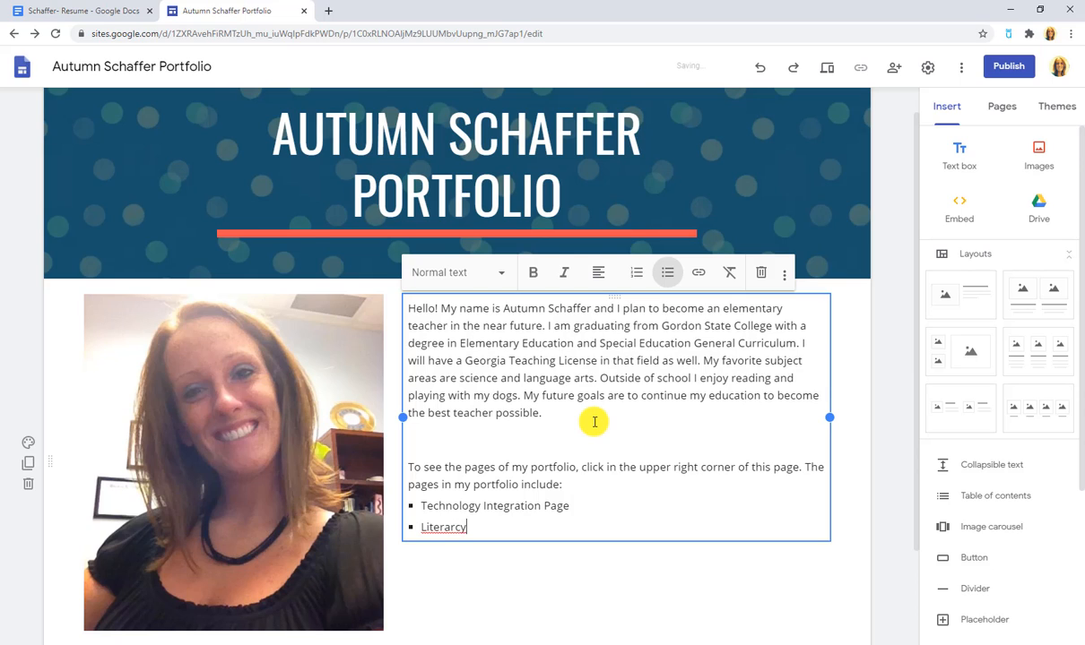
type("cy Integration Page")
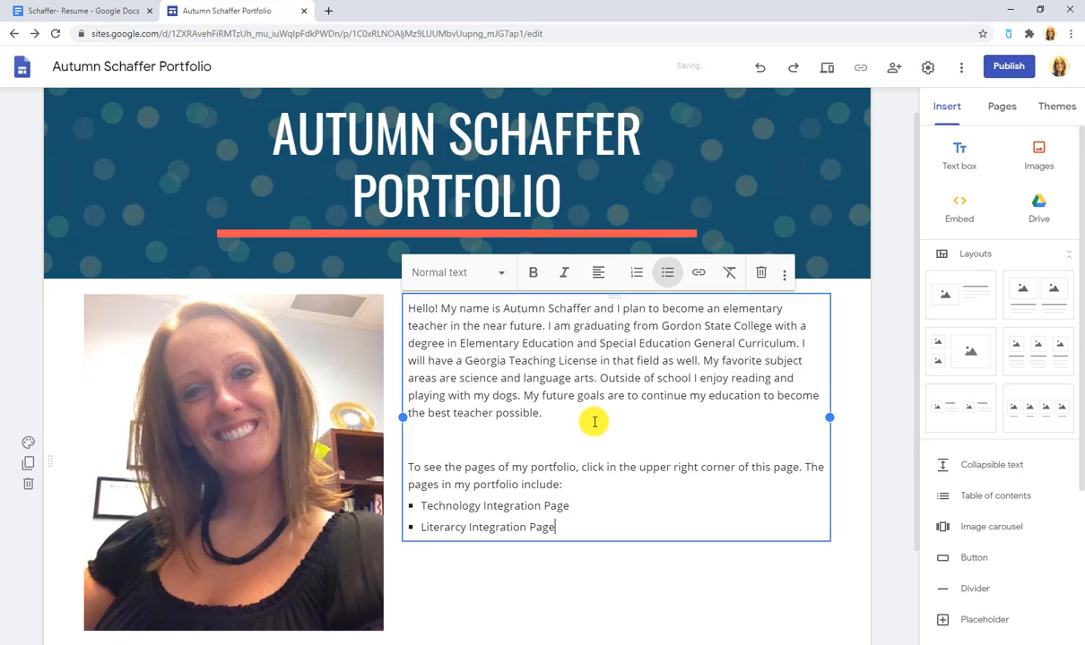
key("Return")
type("Spec")
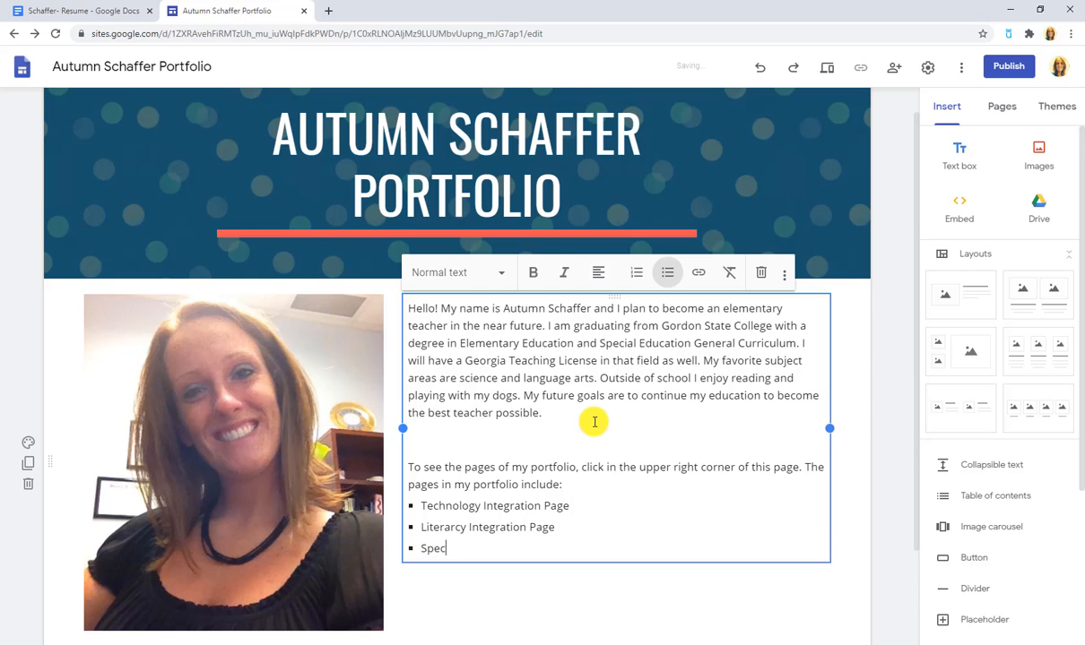
type("ial Ed Integration Page")
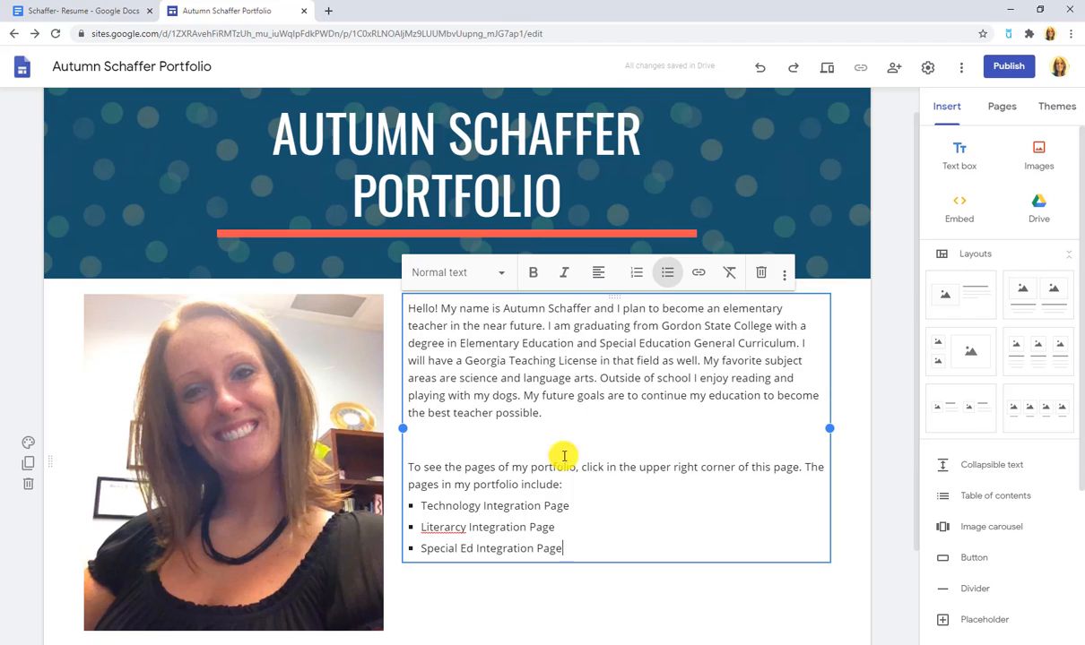
Step: Correct the misspelled first word of the second bullet to "Literacy" using the spelling suggestion
left_click(545, 511)
right_click(444, 527)
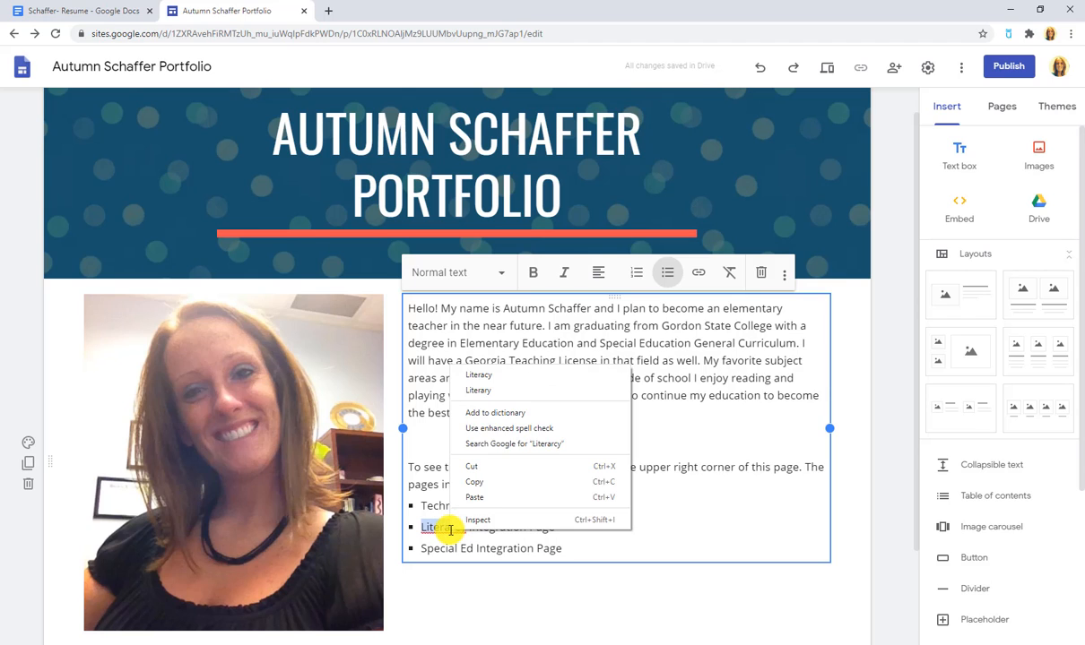
left_click(515, 382)
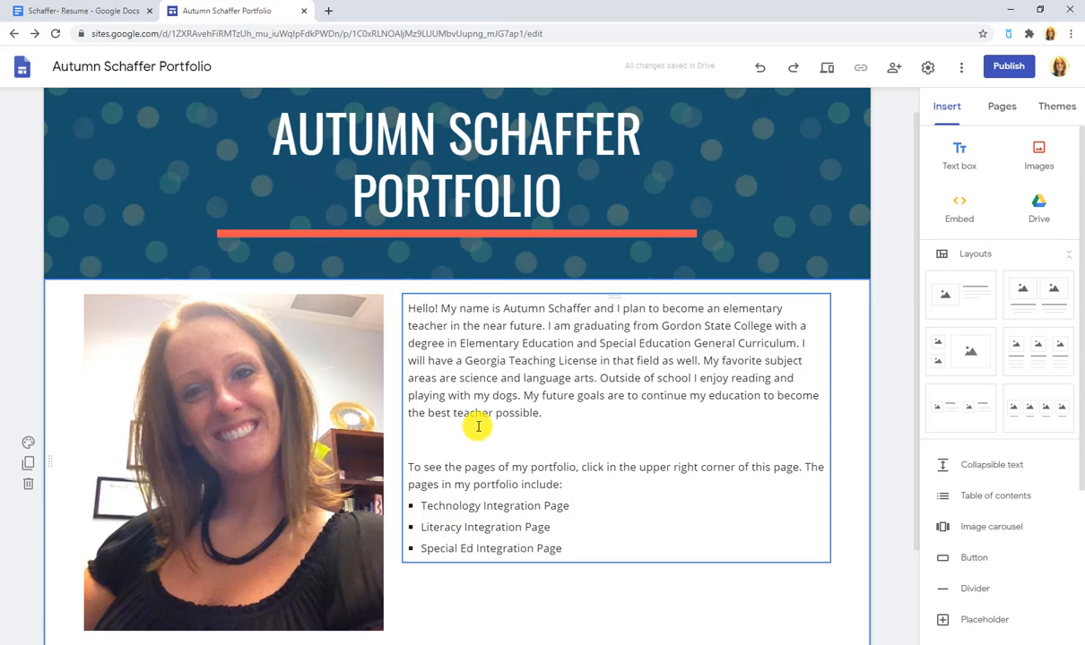
Step: Add a text box below the photo section reading "Click here to view my resume!"
scroll(477, 426, "down", 2)
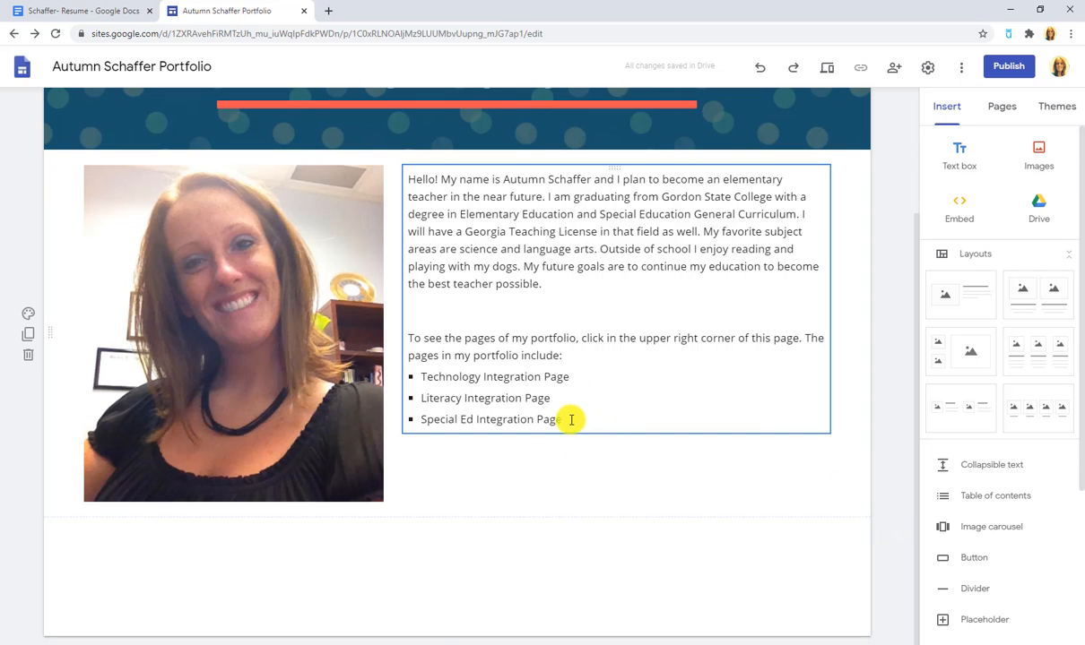
left_click(959, 152)
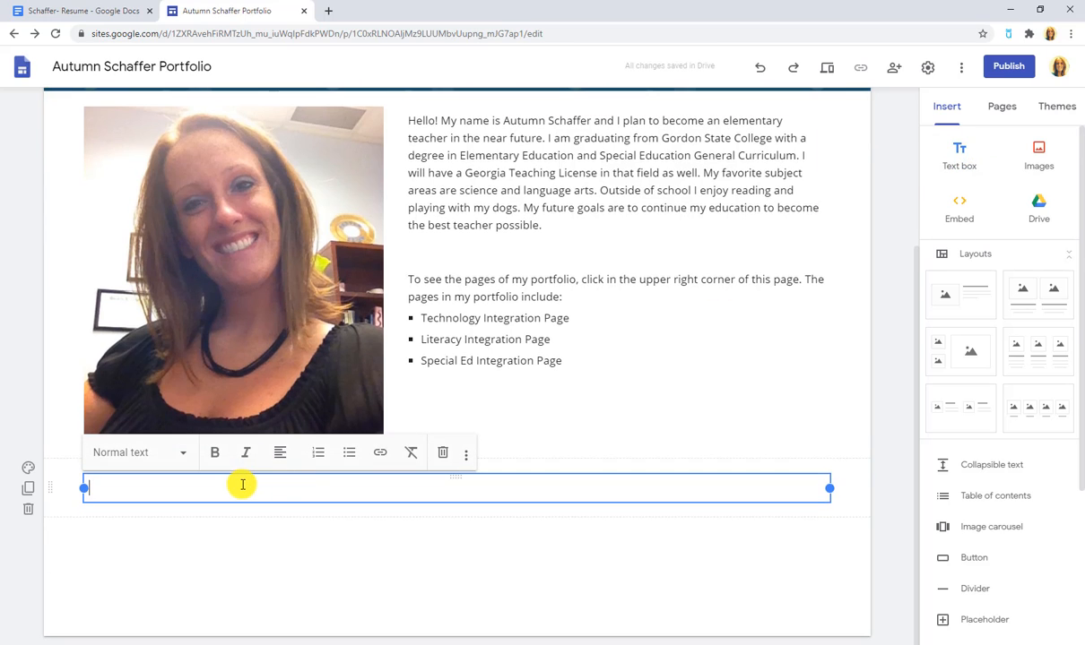
type("Click here to vi")
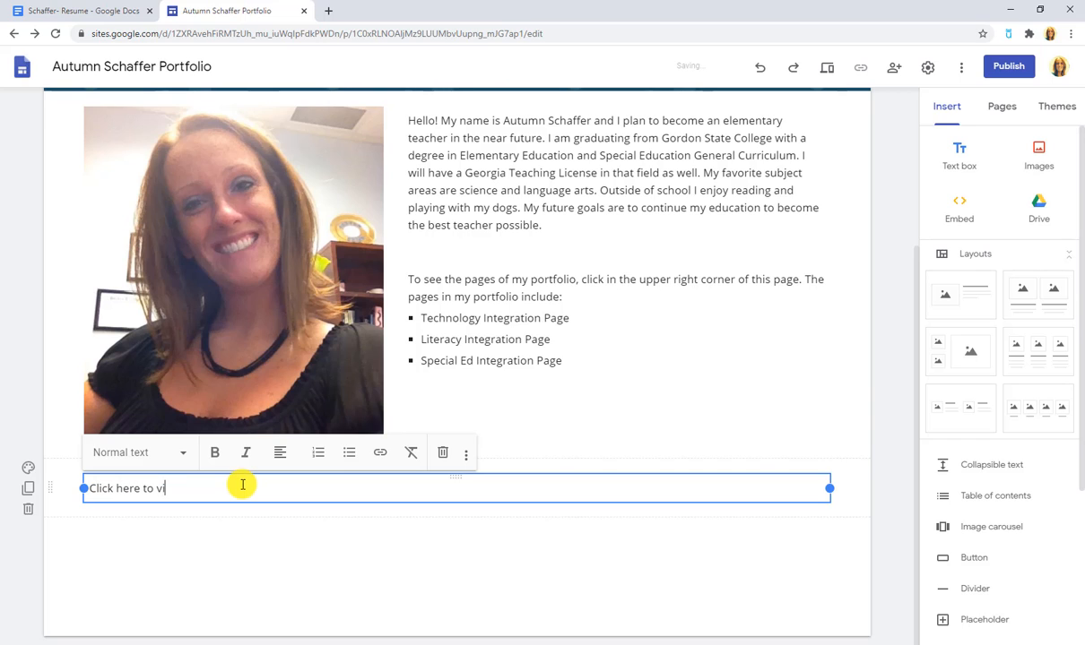
type("ew my resume!")
Step: Format the "Click here to view my resume!" text as a subheading and give its section the Emphasis 1 background
left_click(145, 452)
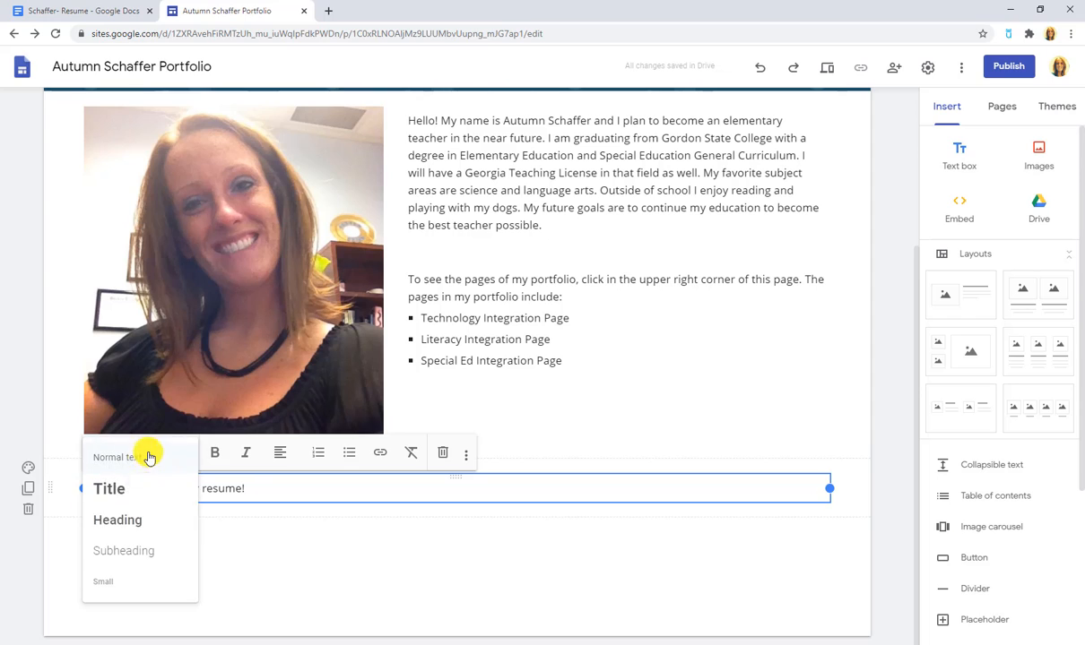
left_click(118, 551)
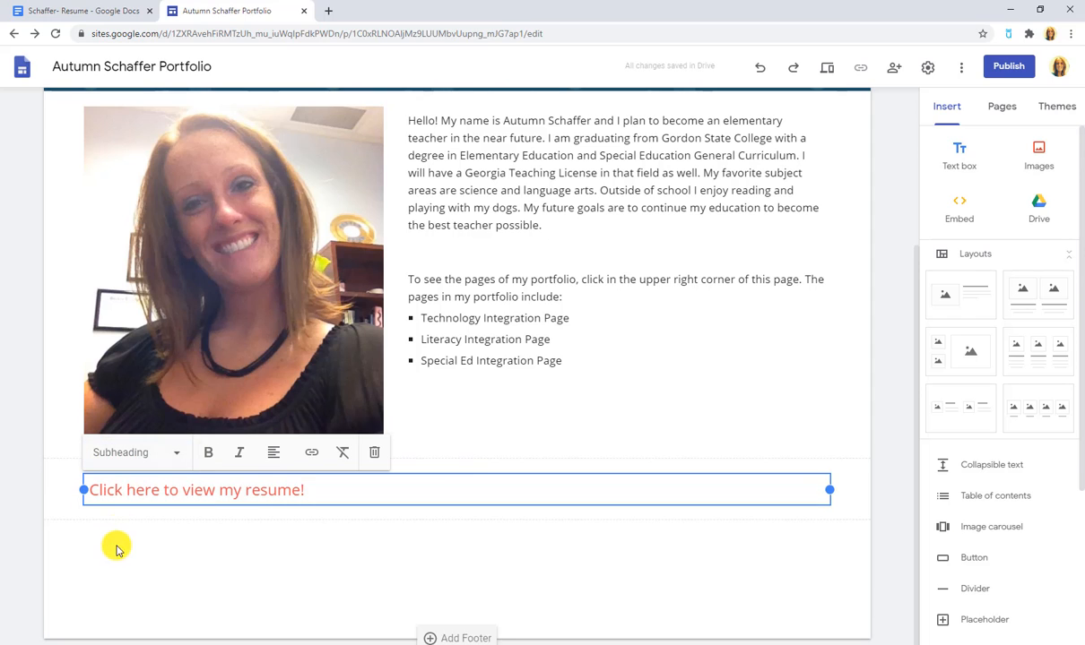
left_click(28, 468)
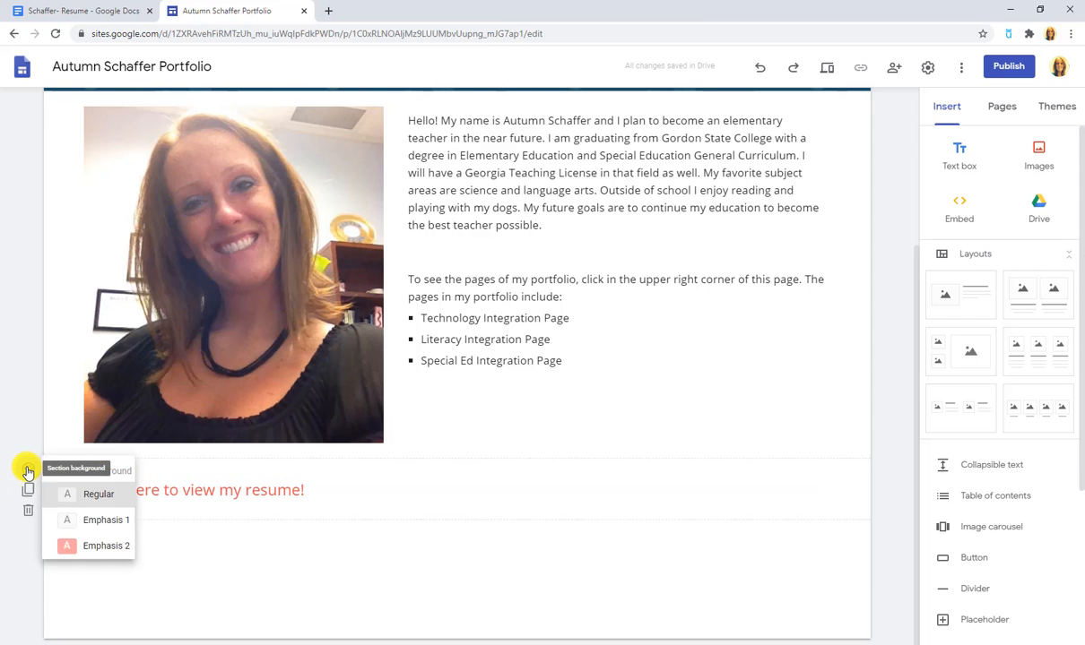
left_click(110, 521)
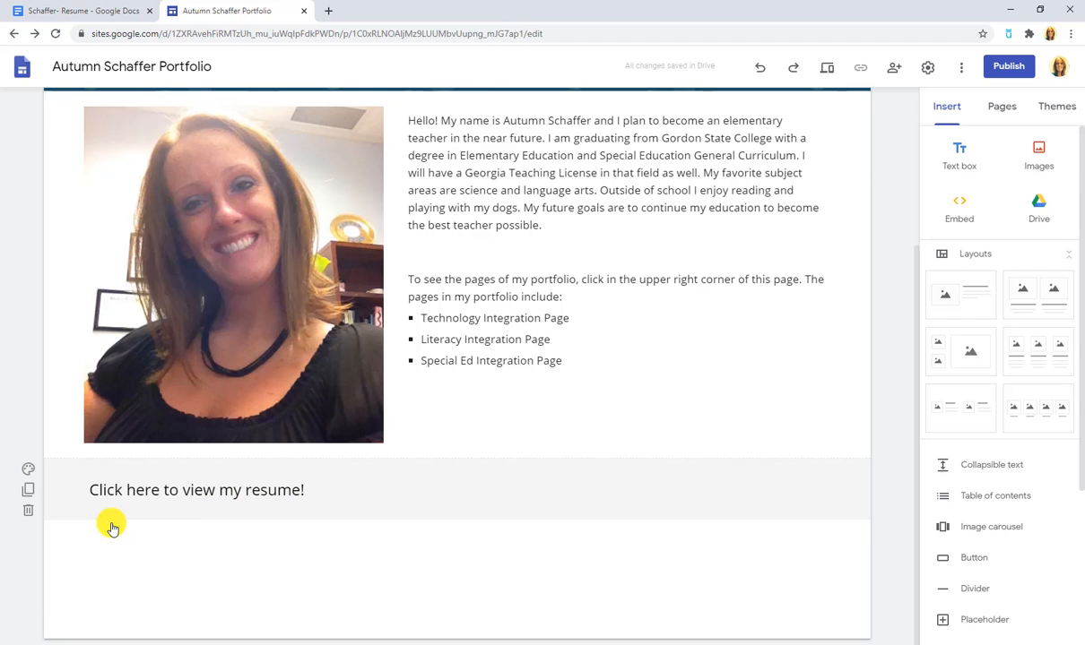
Step: Set the resume section's background to the blue dotted image from the gallery
left_click(28, 469)
mouse_move(90, 576)
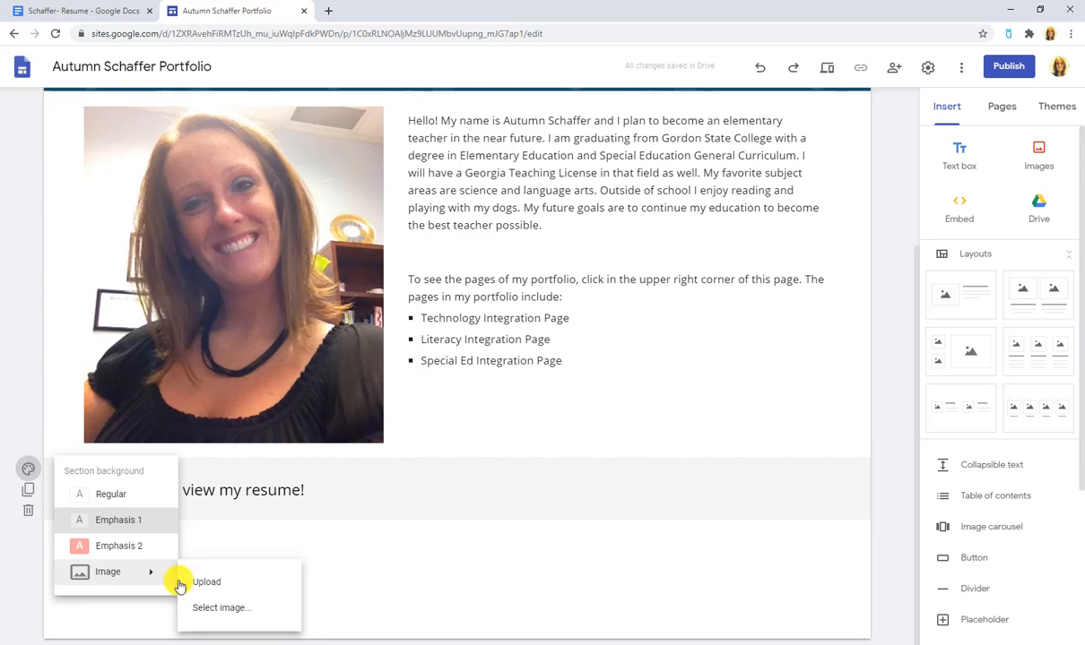
left_click(199, 613)
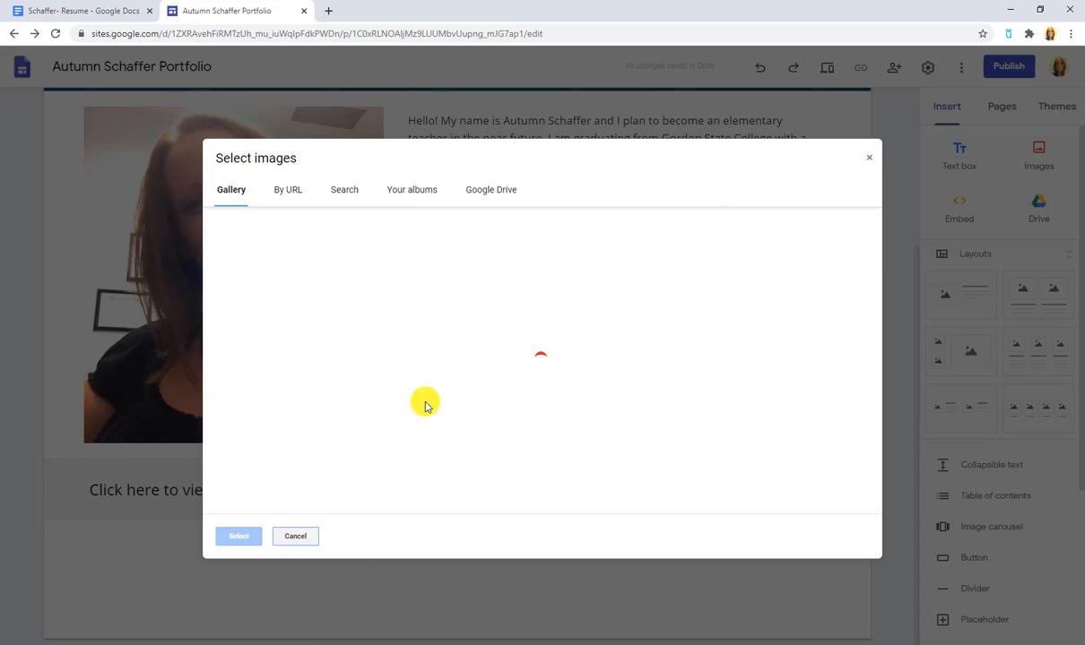
scroll(623, 447, "down", 10)
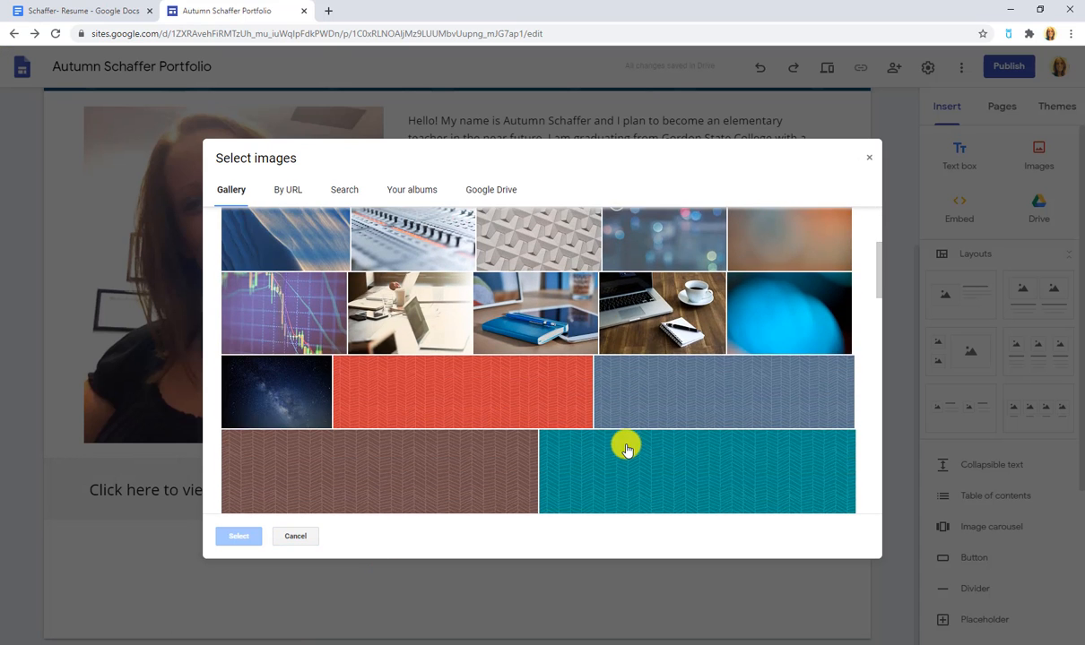
left_click(610, 339)
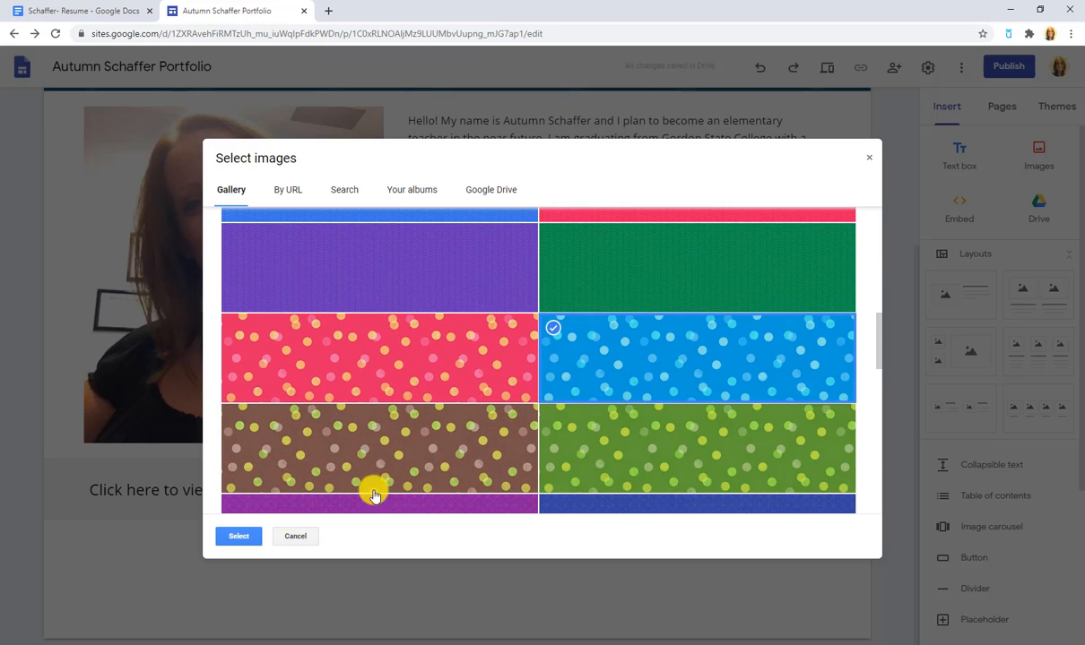
left_click(239, 537)
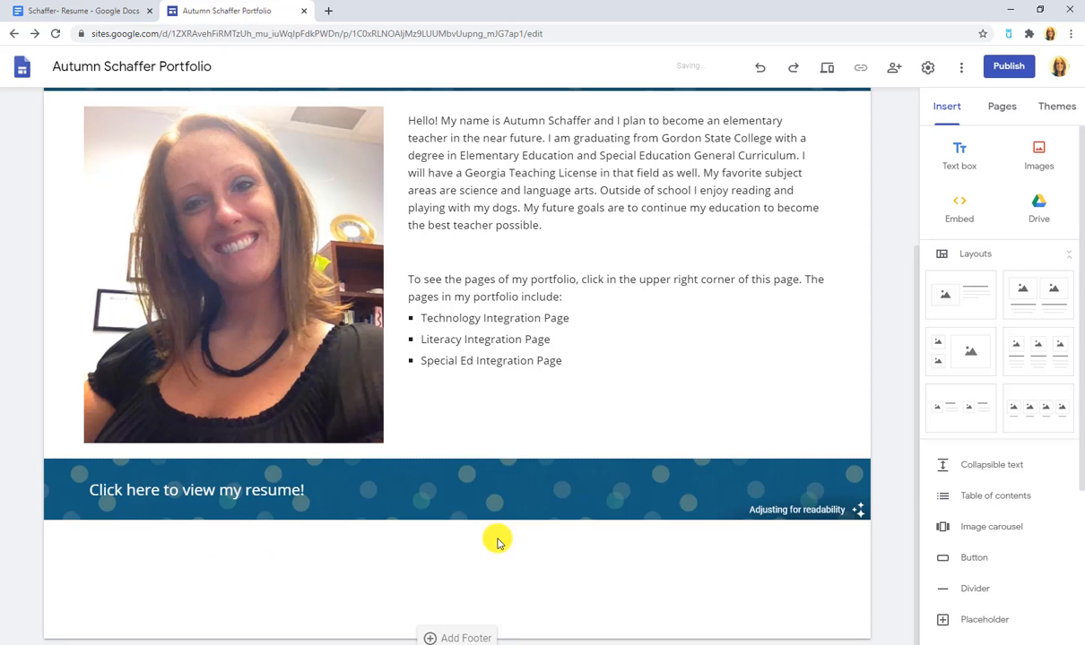
Step: Center the "Click here to view my resume!" text and apply the Heading style to it
left_click(203, 490)
left_click_drag(303, 489, 93, 494)
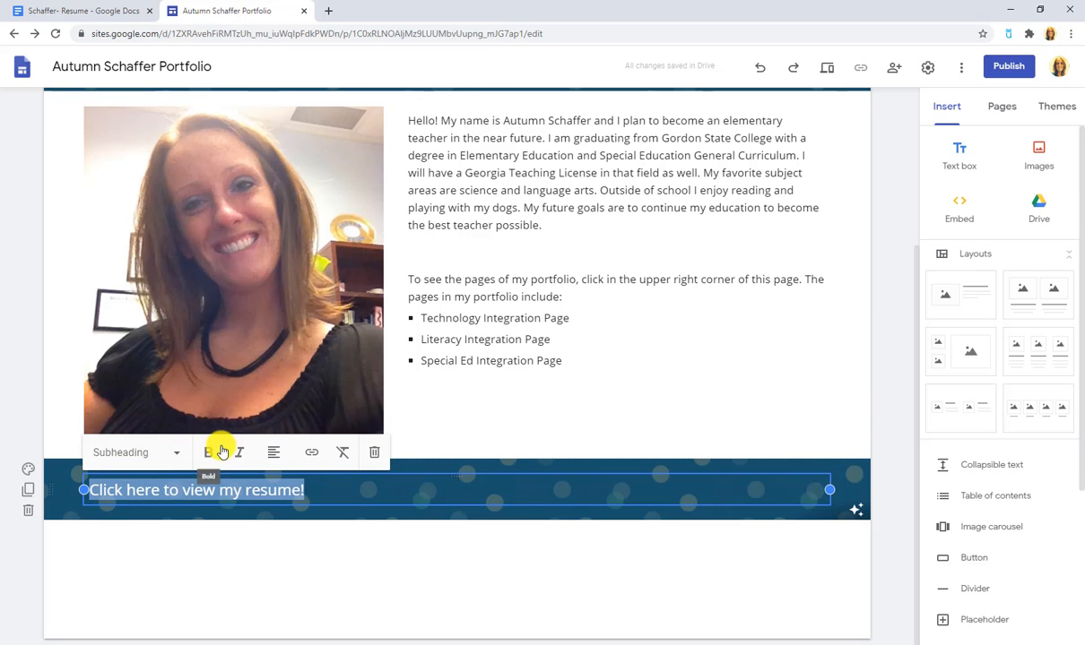
left_click(273, 452)
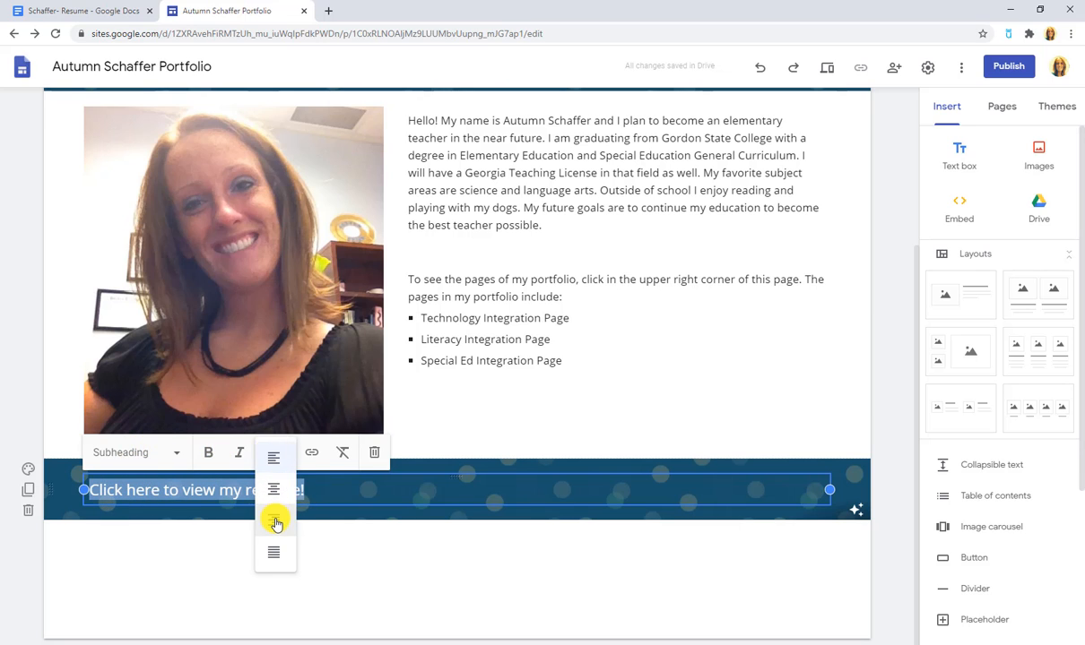
left_click(274, 493)
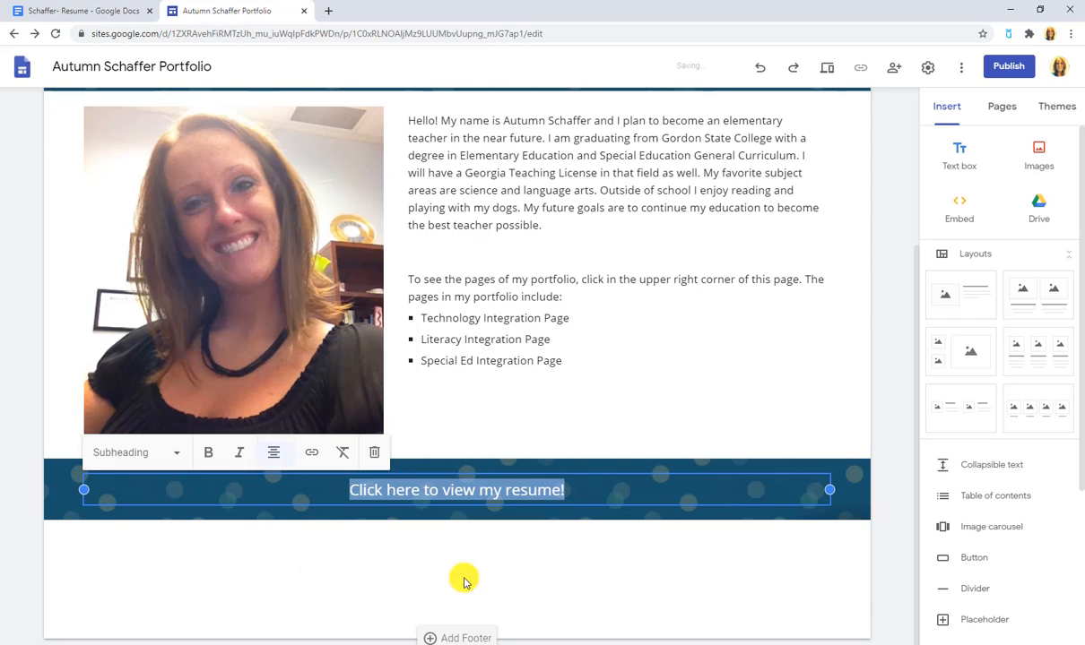
left_click(126, 452)
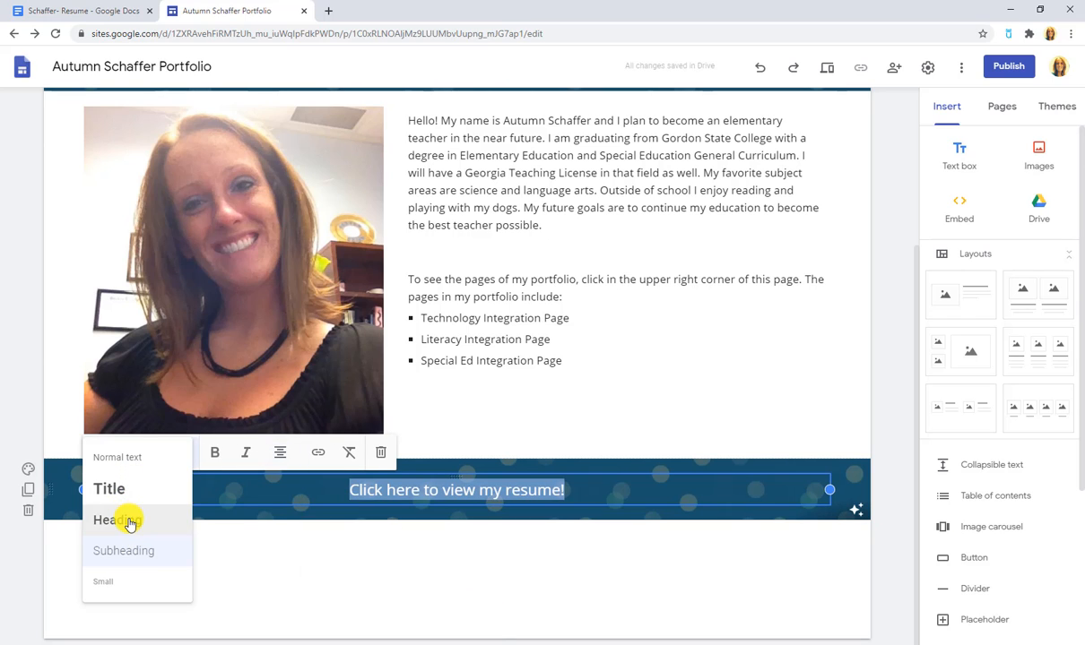
left_click(129, 518)
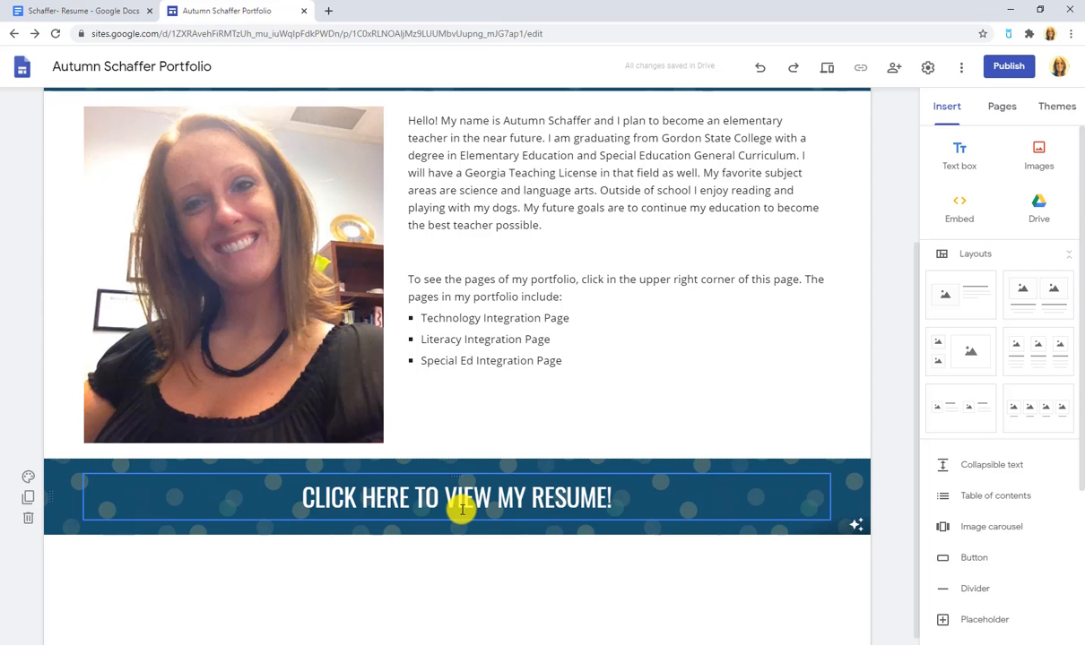
left_click(22, 11)
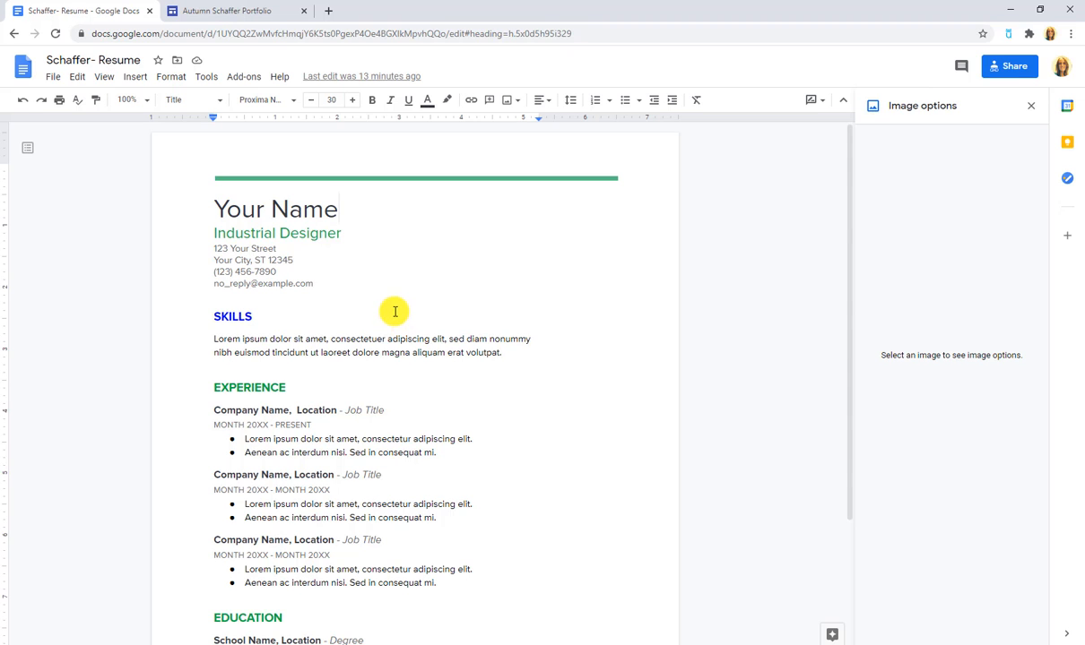
left_click(208, 11)
left_click(599, 499)
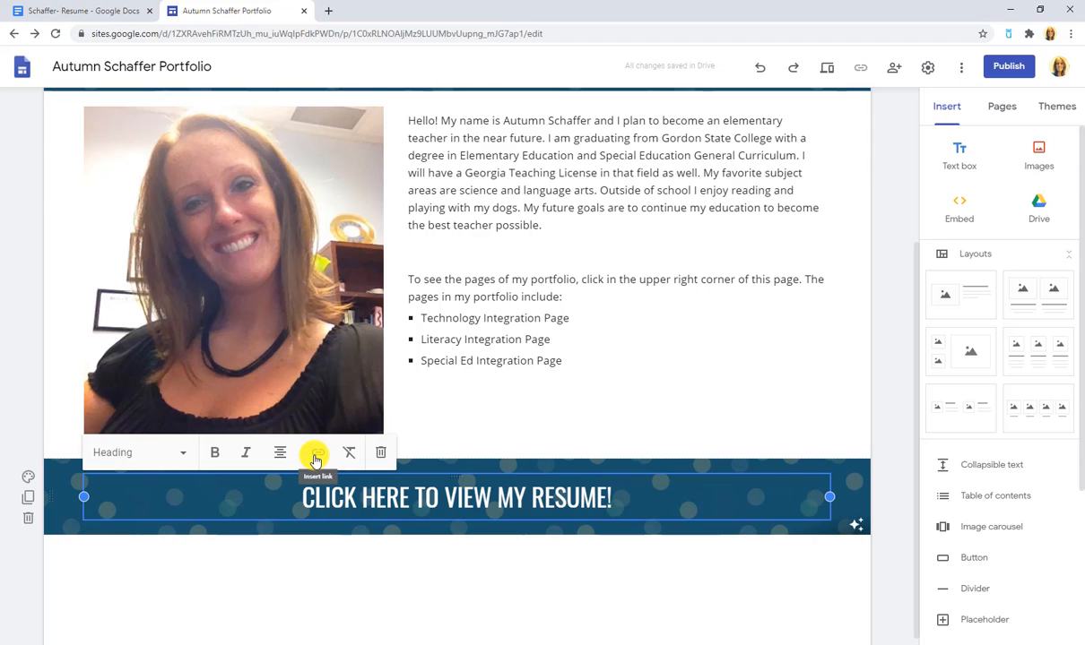
left_click(315, 457)
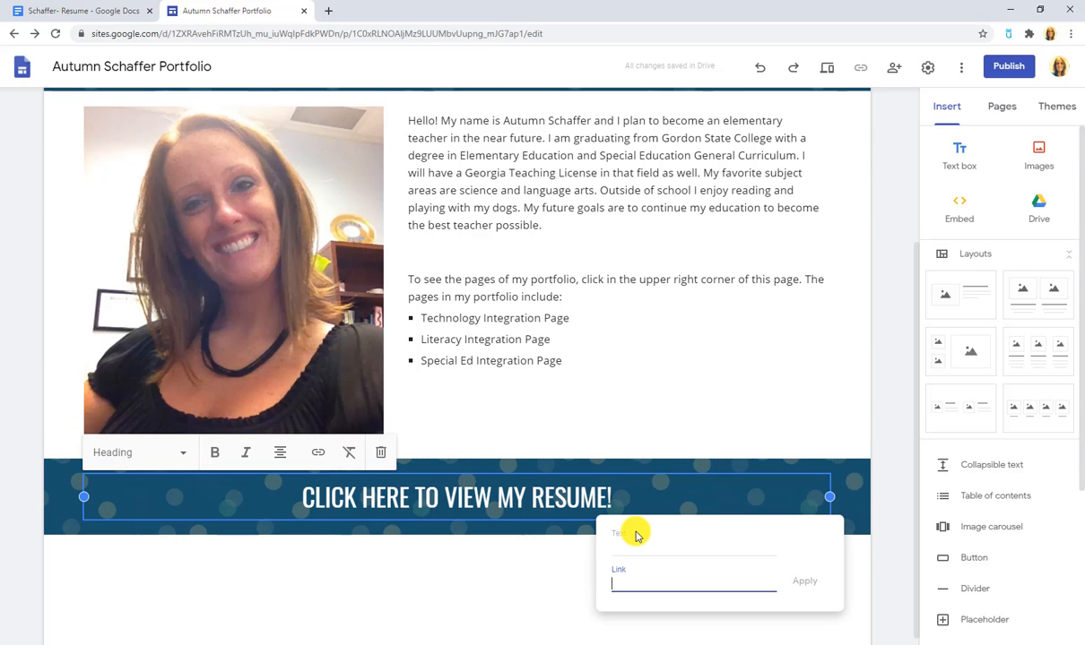
Step: Switch to the resume in Google Docs, open its link-sharing settings and copy the sharing link
left_click(96, 12)
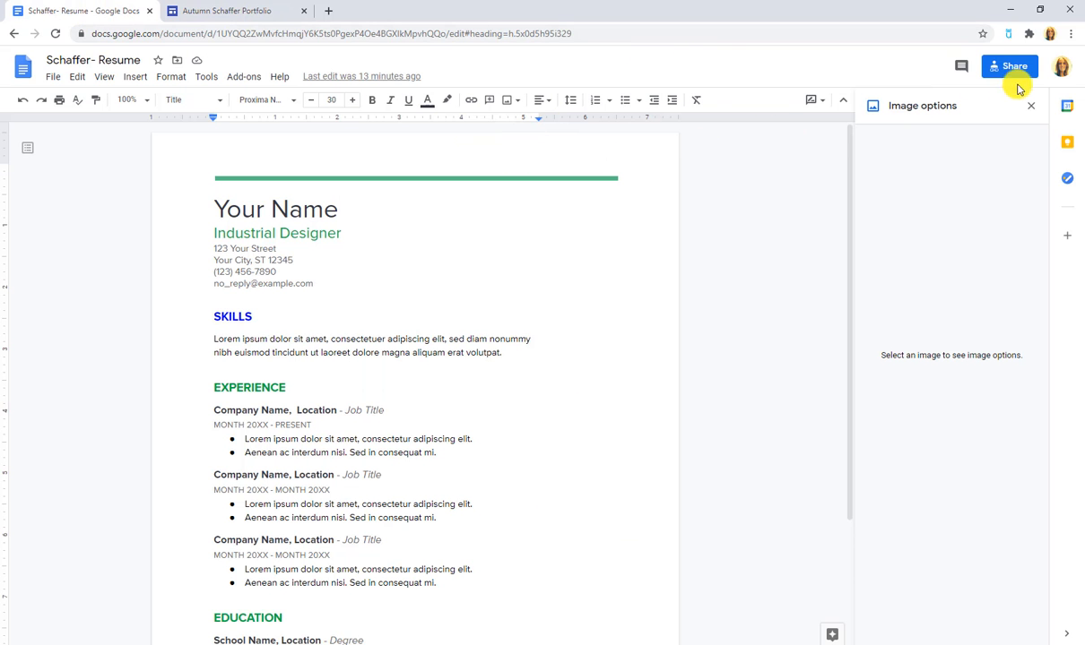
left_click(995, 67)
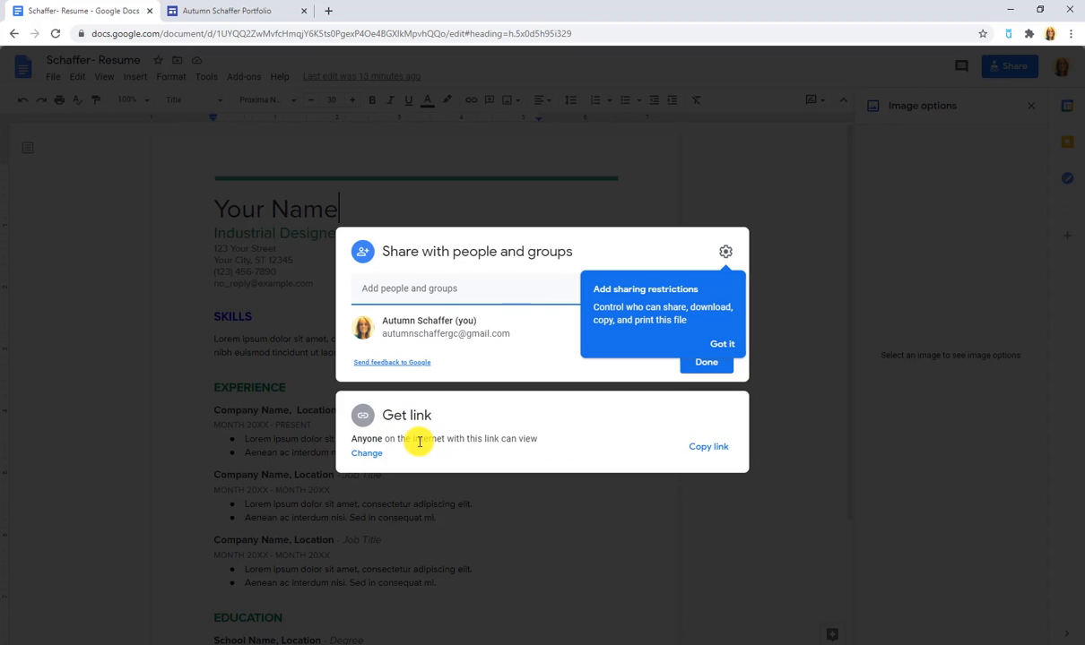
left_click(368, 453)
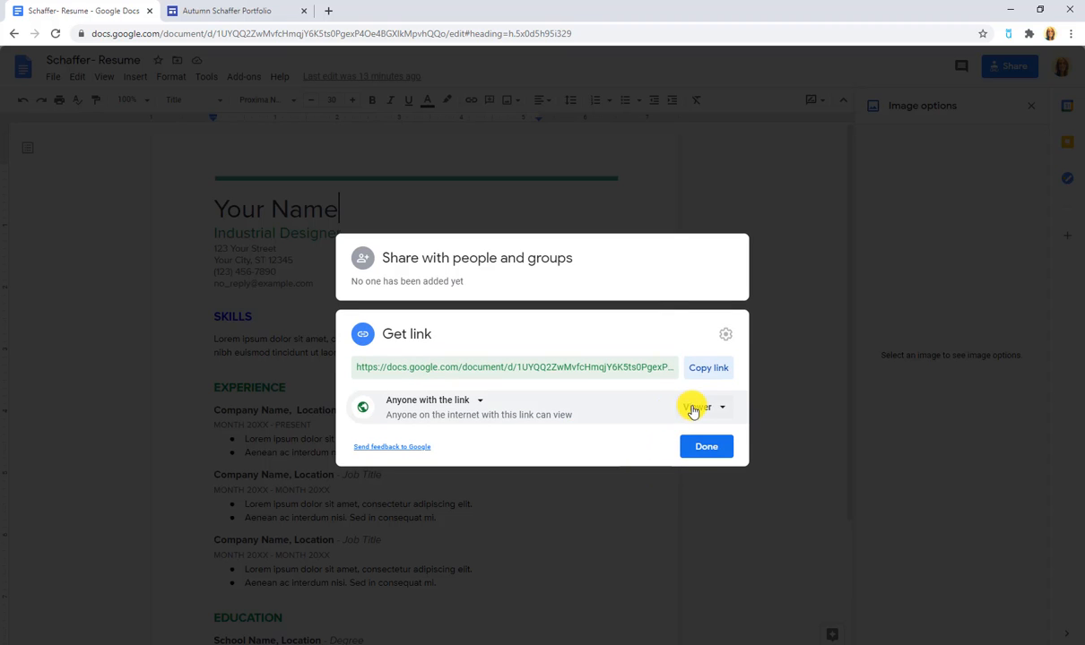
left_click(698, 367)
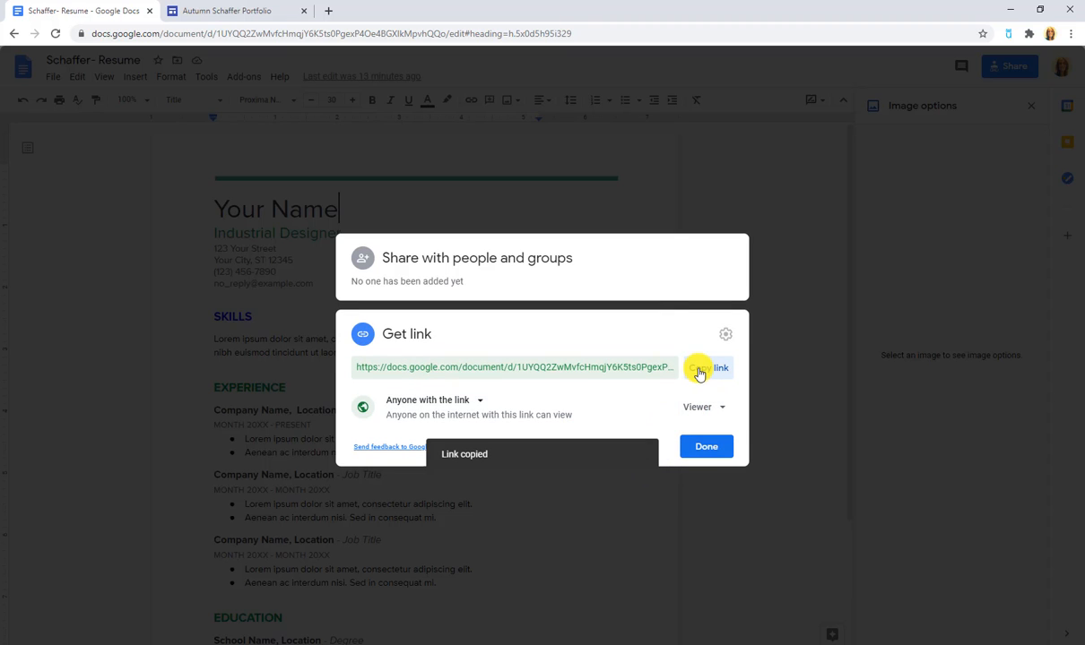
Step: Back in the Google Sites portfolio, link the whole "Click here to view my resume!" heading to the copied resume URL
left_click(232, 19)
left_click(357, 543)
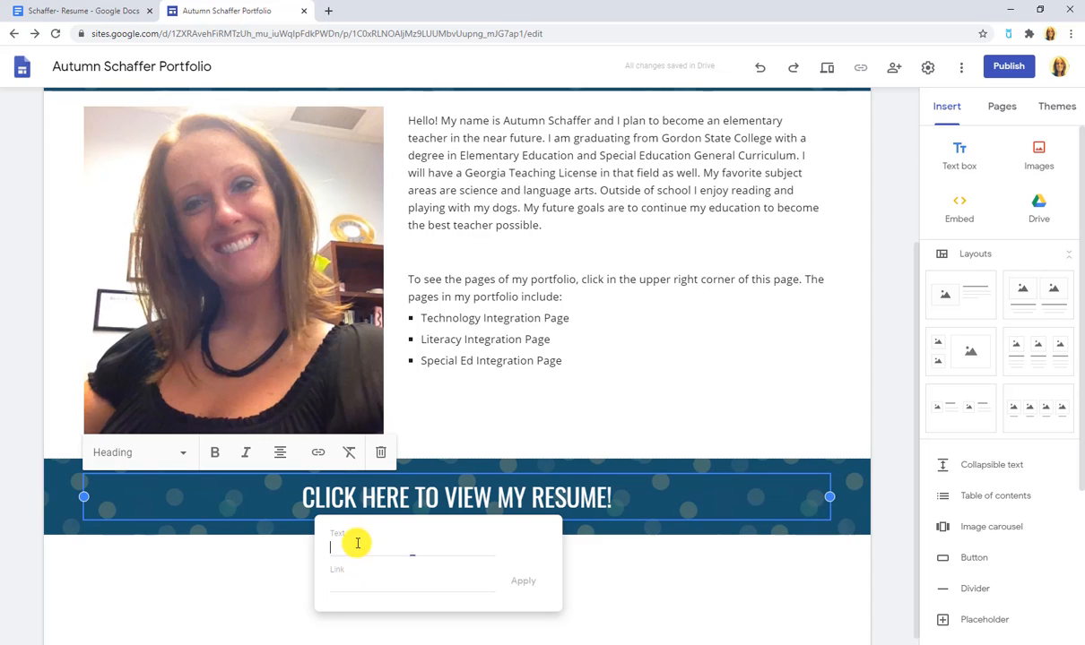
left_click(356, 484)
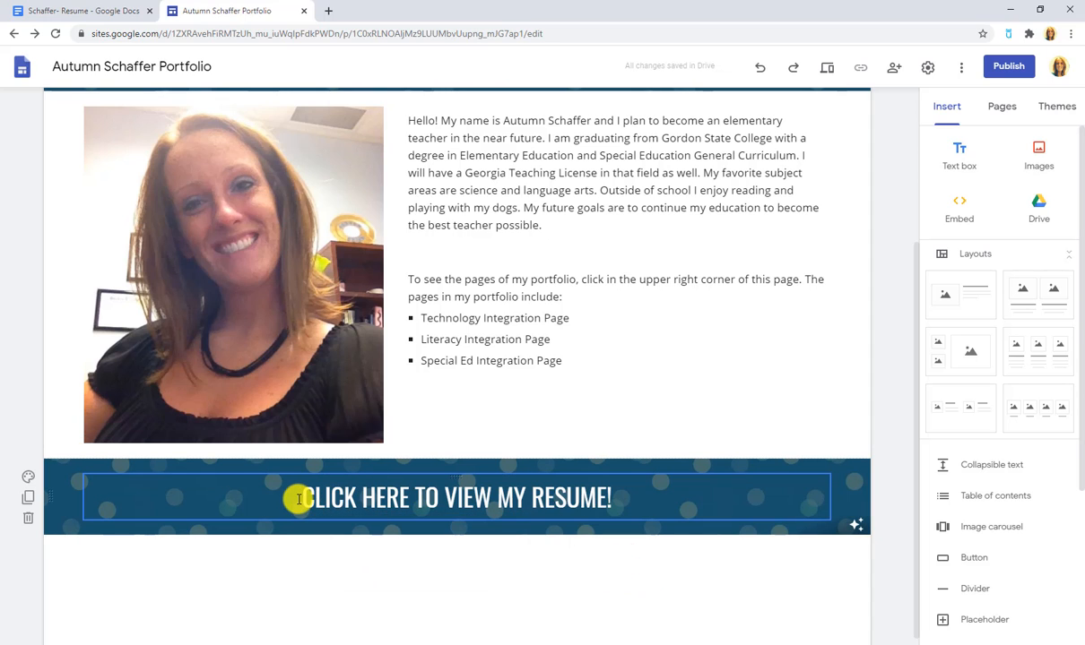
left_click_drag(298, 499, 639, 496)
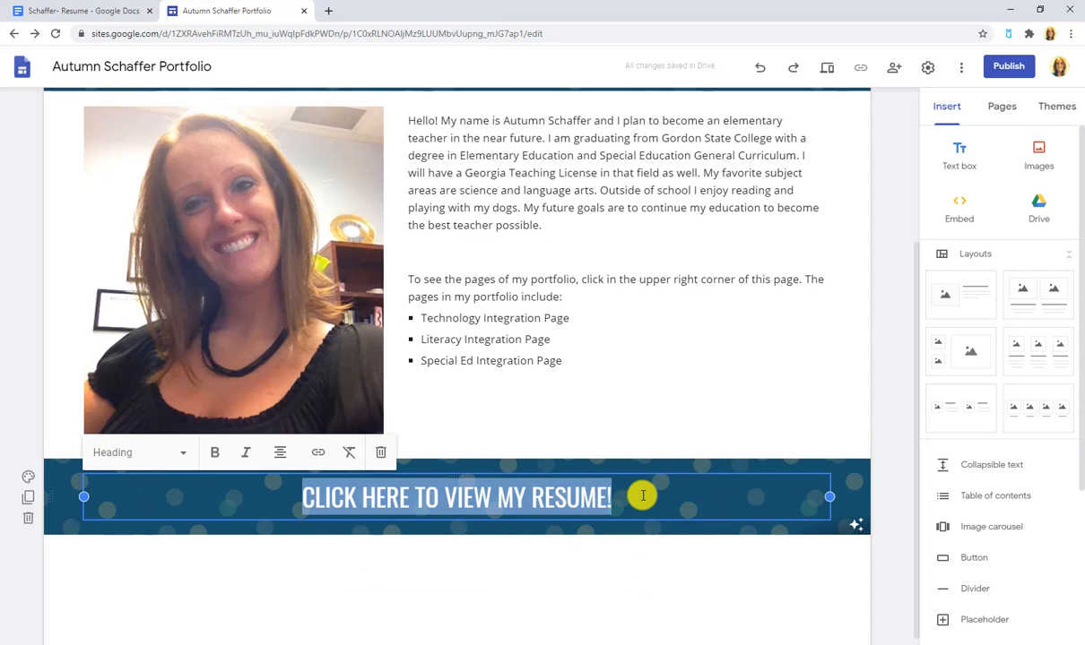
left_click(317, 454)
right_click(658, 581)
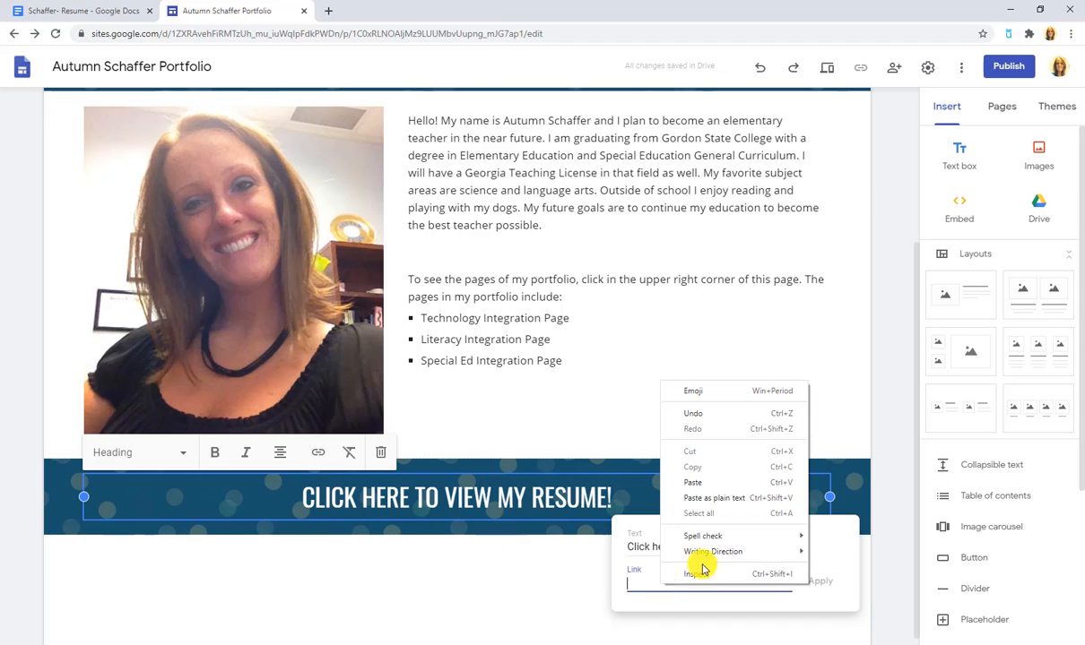
left_click(692, 482)
left_click(818, 581)
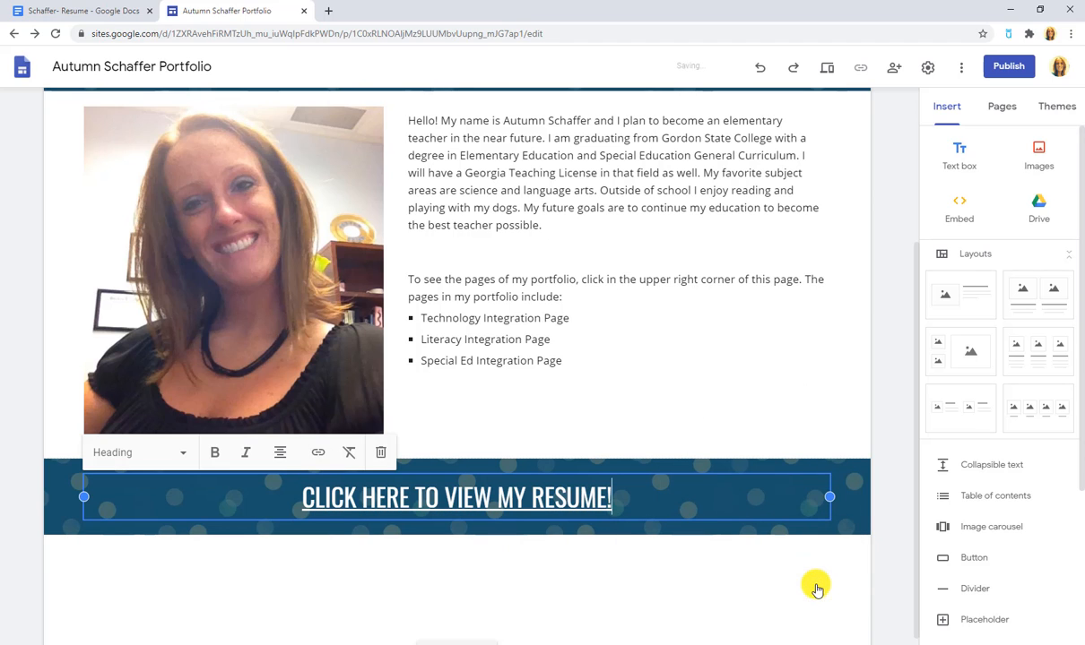
left_click(889, 552)
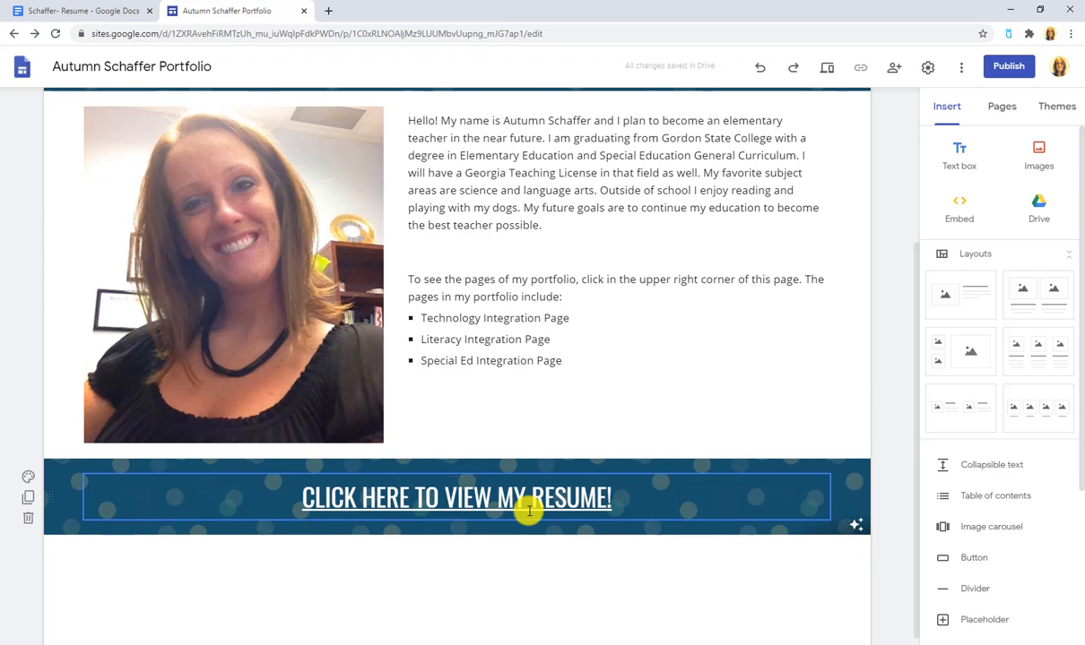
Step: Review the home page from its header down to the resume link section
scroll(529, 511, "up", 3)
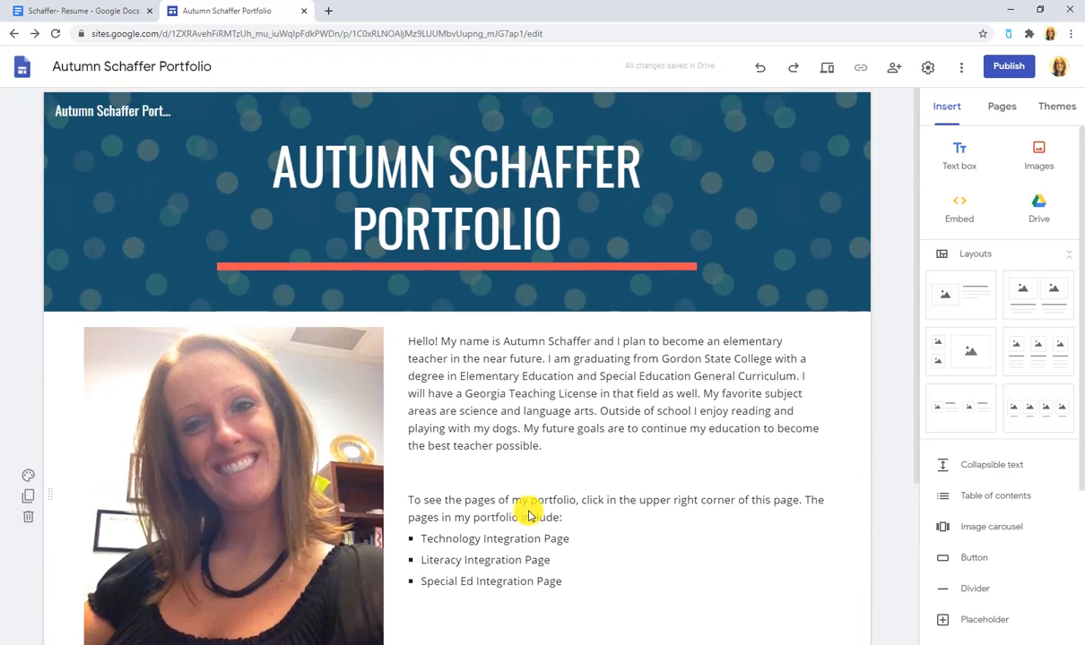
scroll(529, 511, "down", 3)
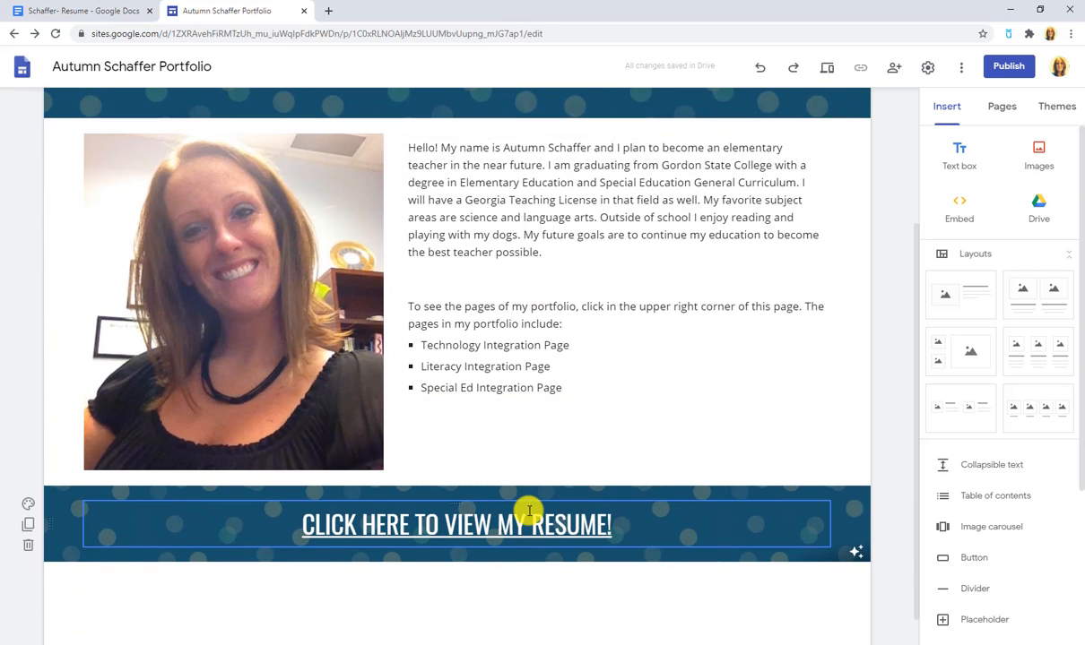
scroll(528, 511, "up", 3)
scroll(529, 511, "down", 1)
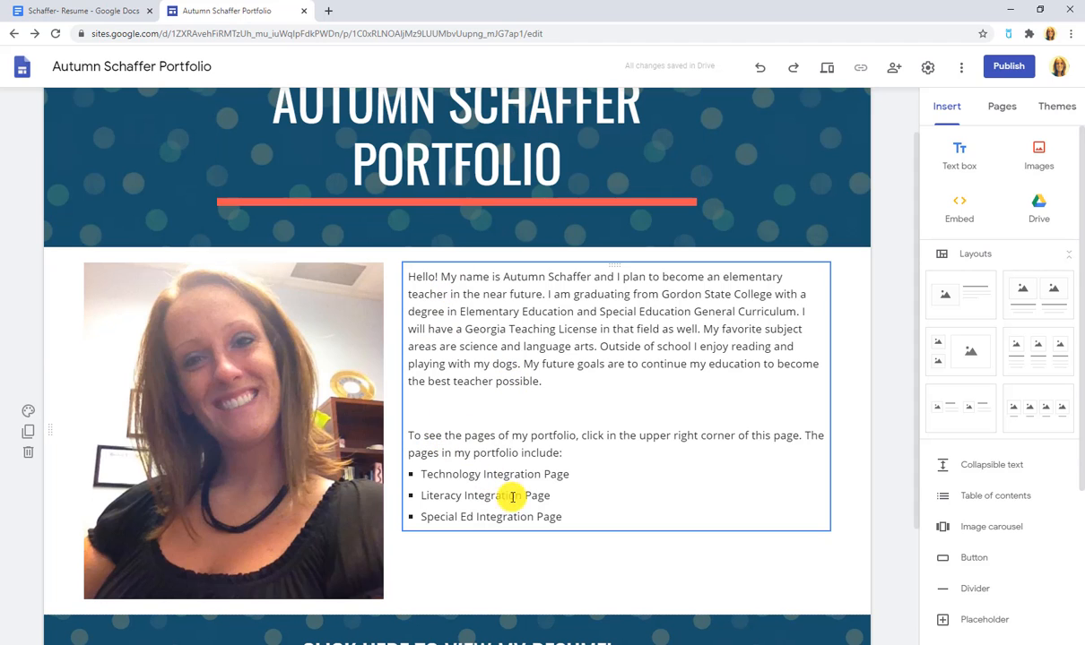
scroll(543, 497, "down", 3)
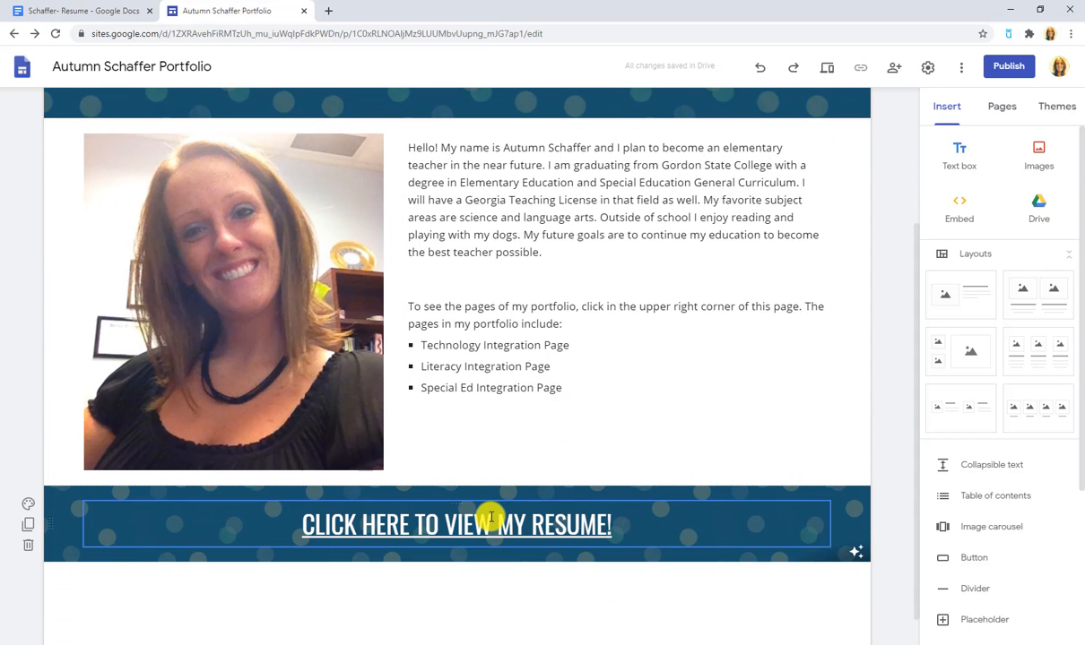
scroll(492, 517, "up", 5)
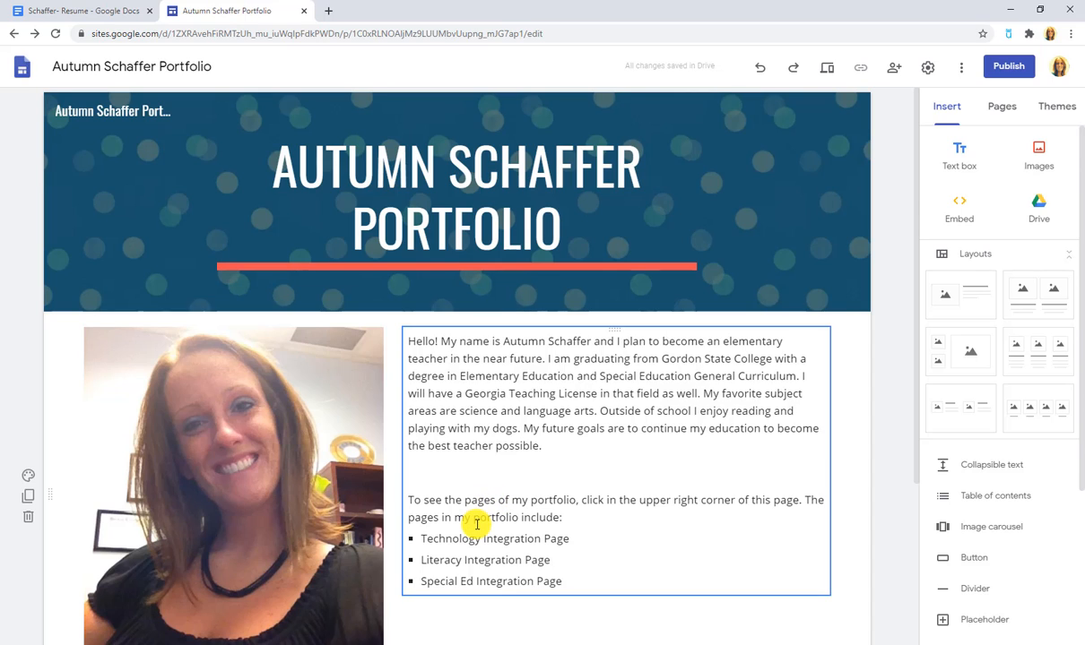
Step: Add a new page named "Technology Integration Page" to the site
left_click(1004, 110)
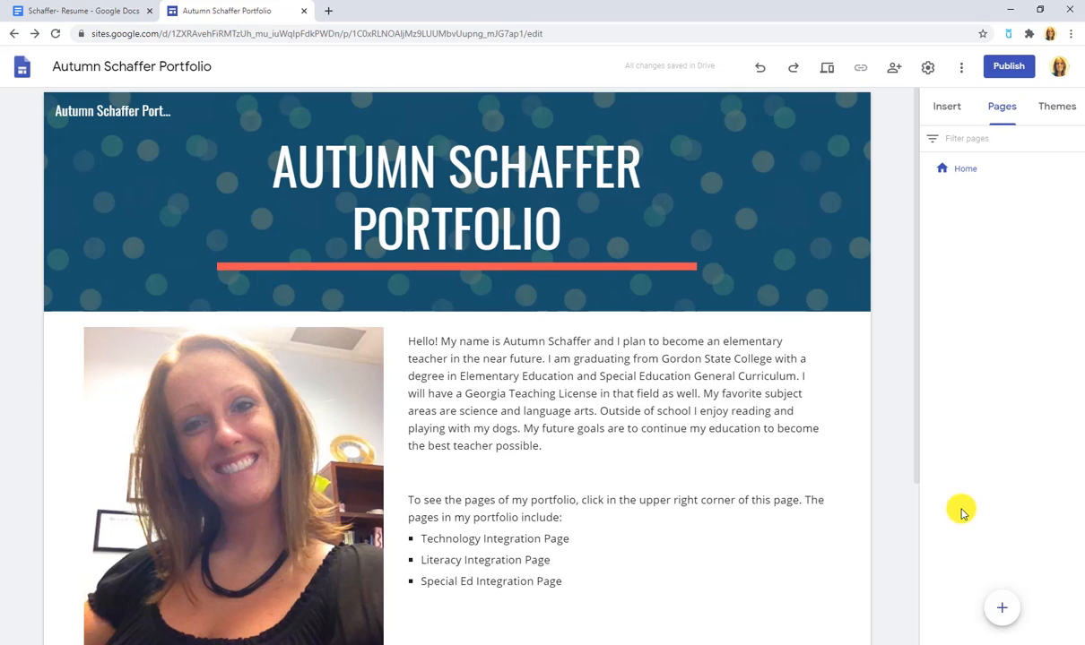
mouse_move(1006, 611)
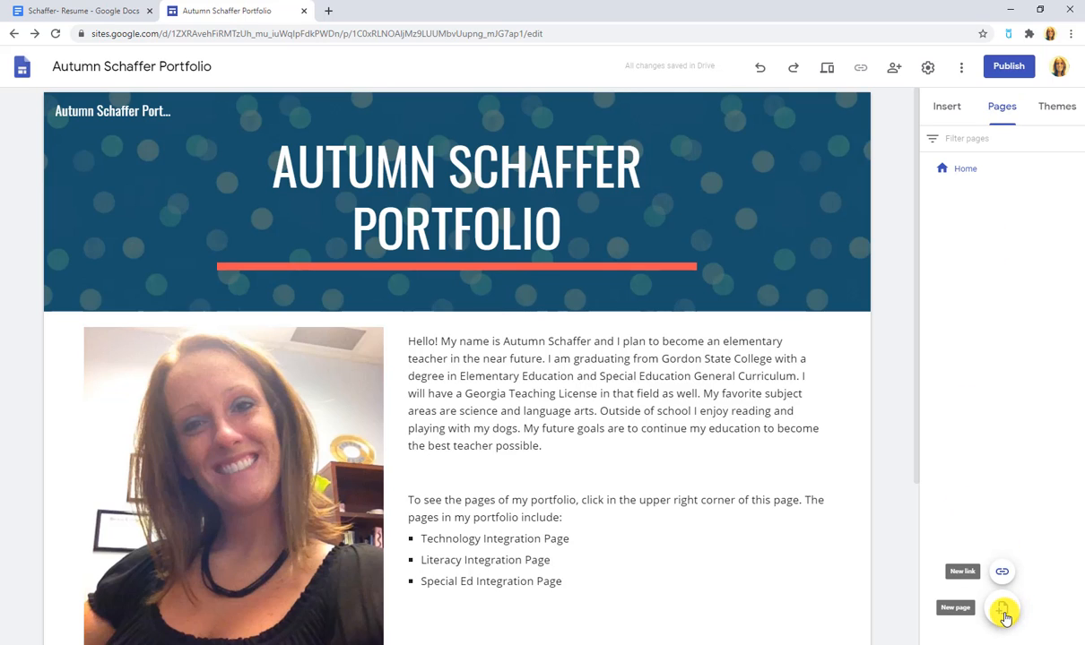
left_click(1006, 614)
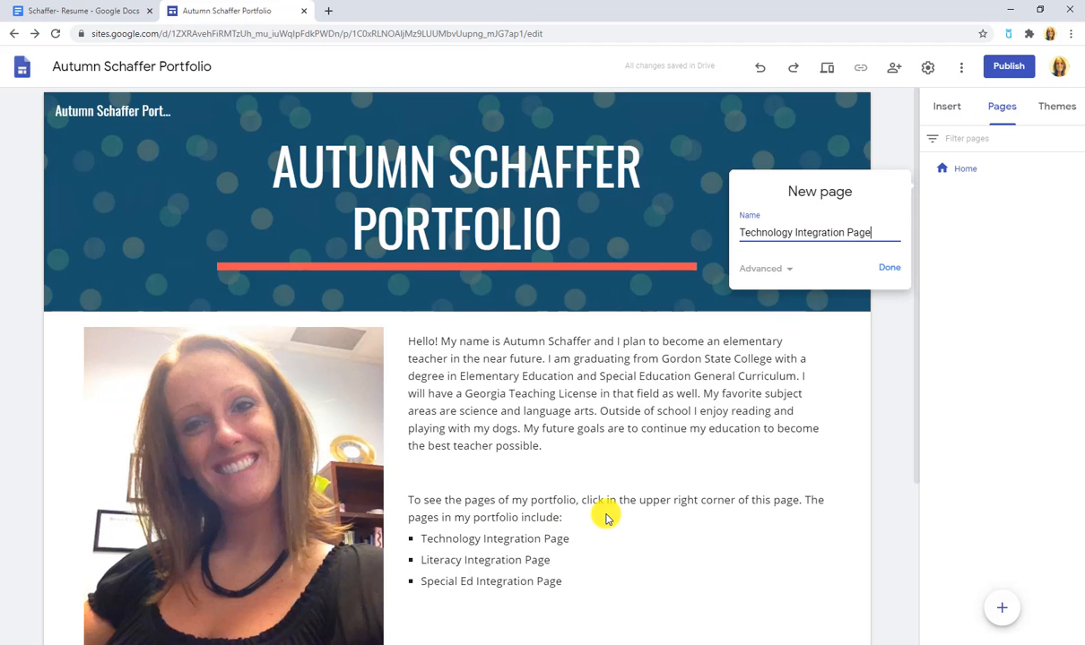
key("Return")
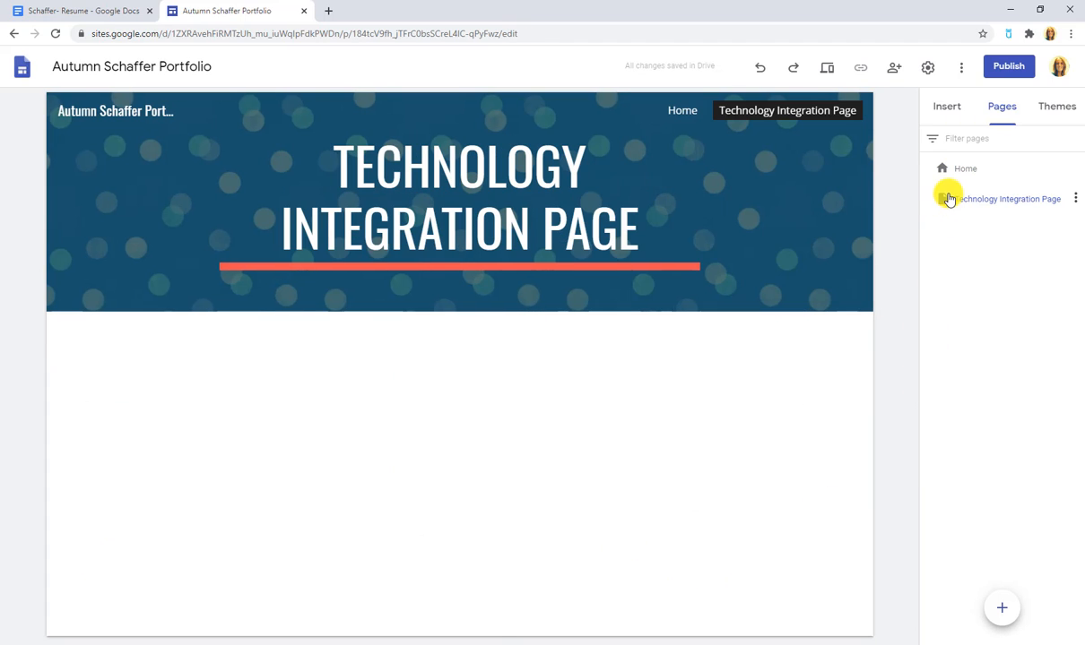
Step: Use the site navigation to view the home page and the Technology Integration Page, ending on the home page
left_click(679, 112)
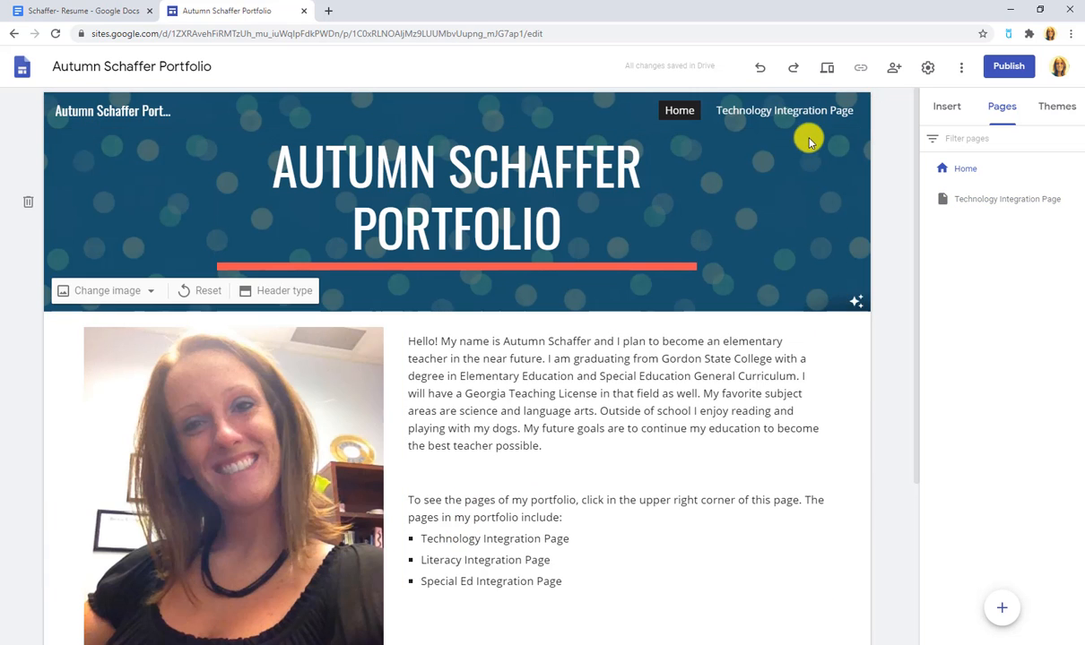
left_click(793, 116)
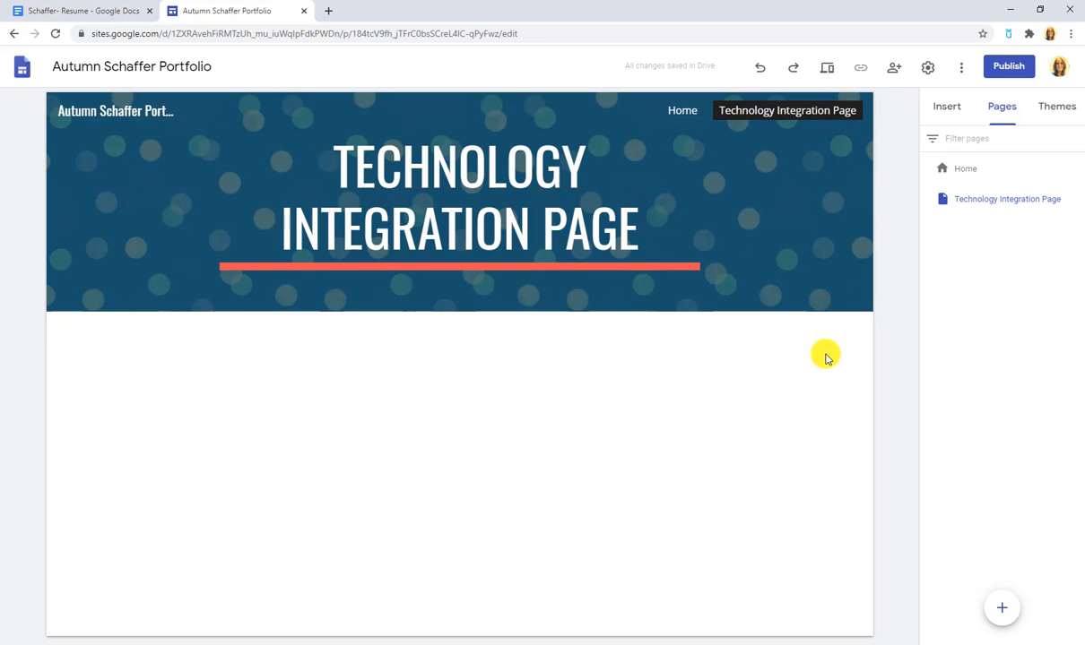
left_click(684, 111)
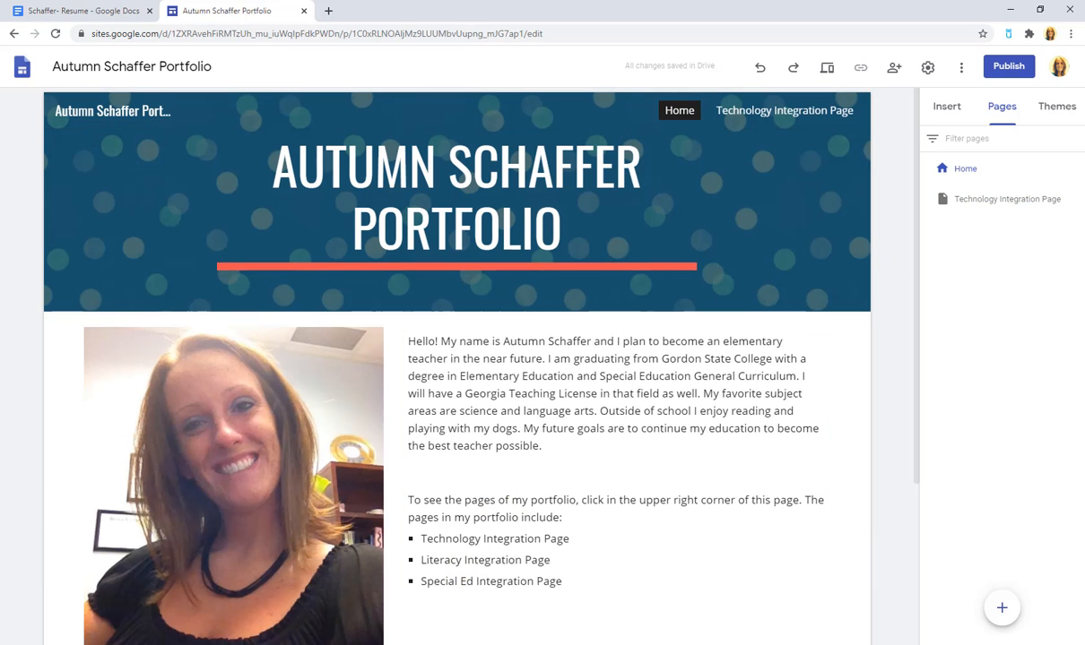
Step: Add a new page named "Literacy Integration Page" and check the navigation links to all three pages
left_click(1002, 614)
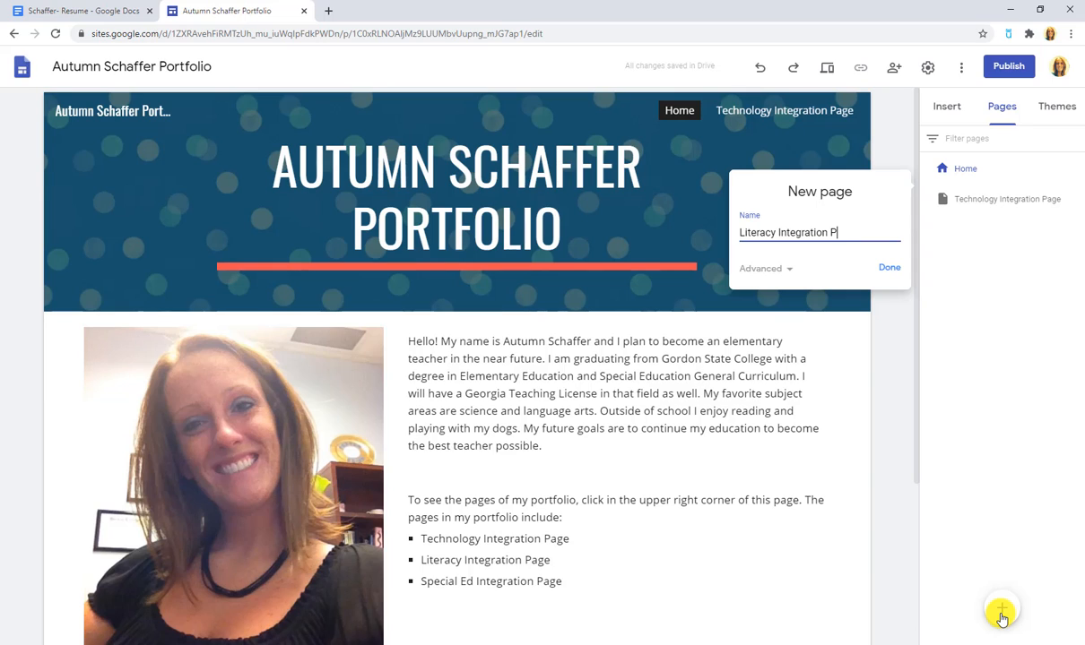
left_click(888, 272)
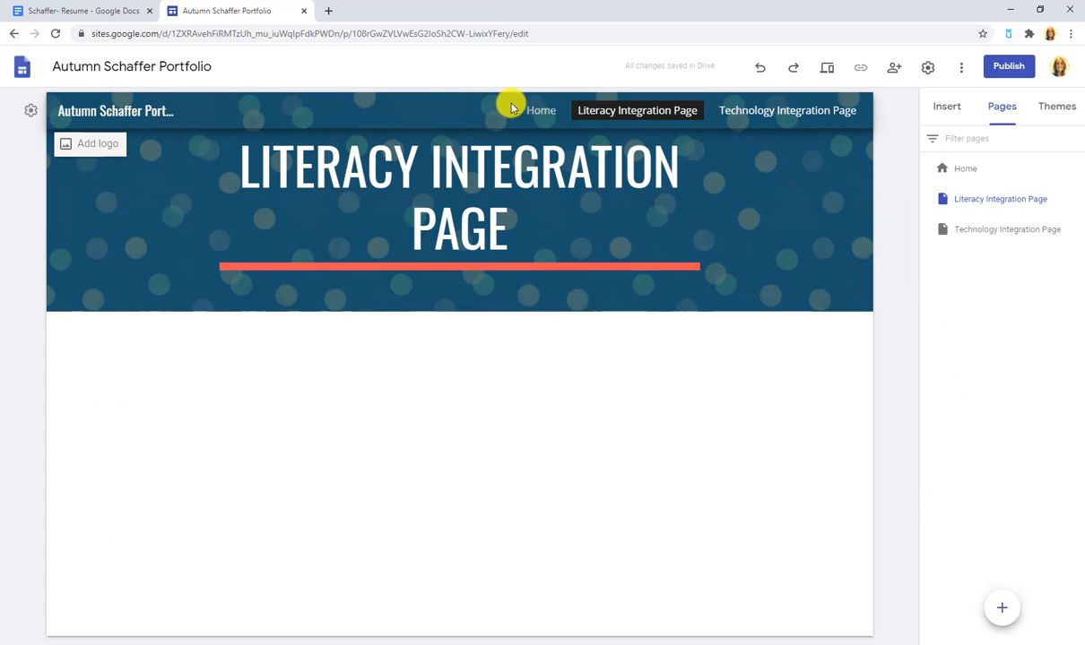
left_click(536, 112)
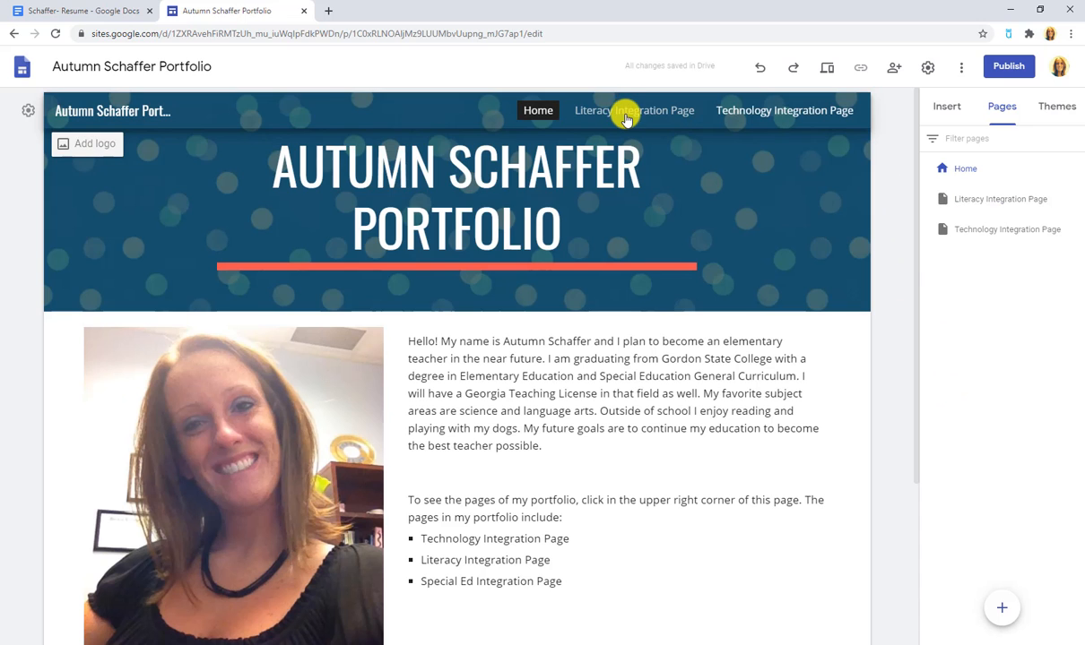
left_click(625, 115)
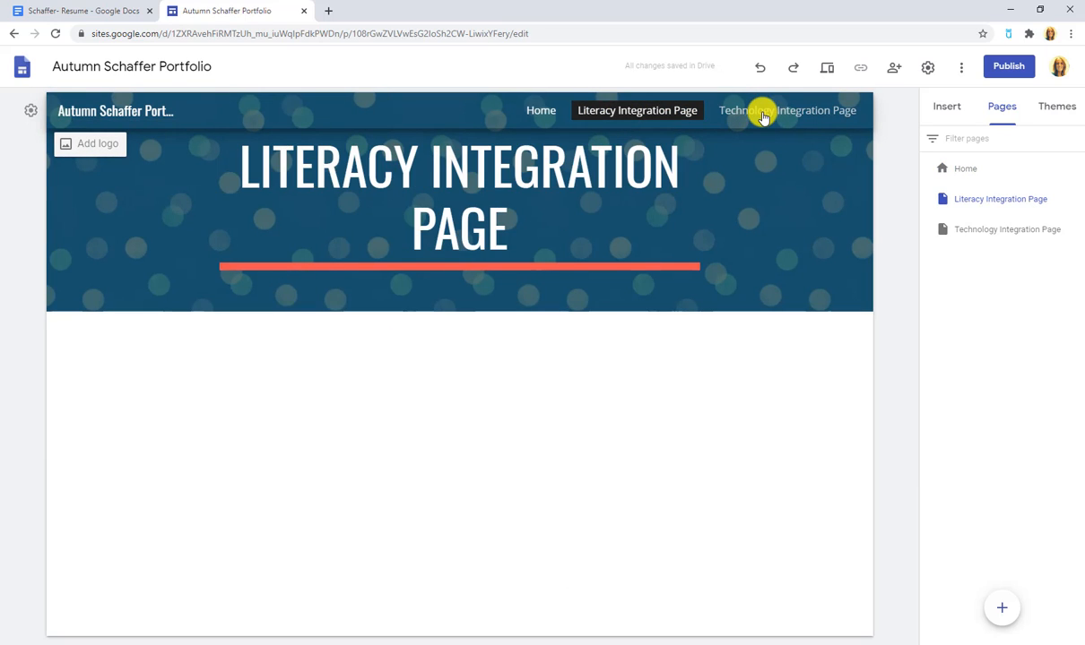
left_click(763, 111)
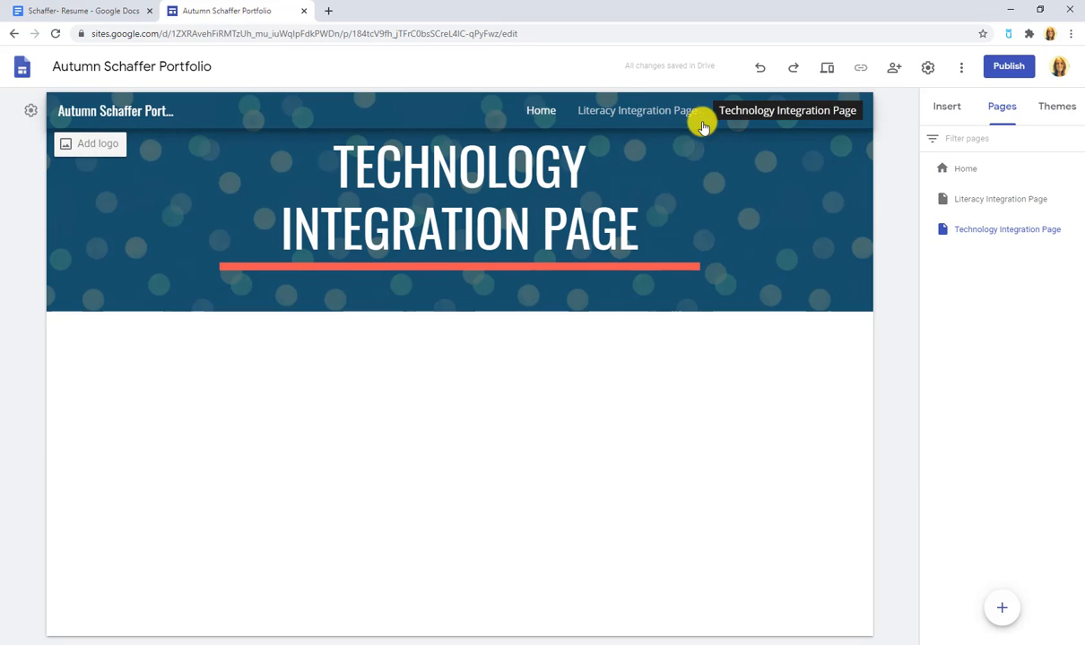
Step: Move the Technology Integration Page above the Literacy Integration Page in the page order and return to the home page
left_click(1073, 229)
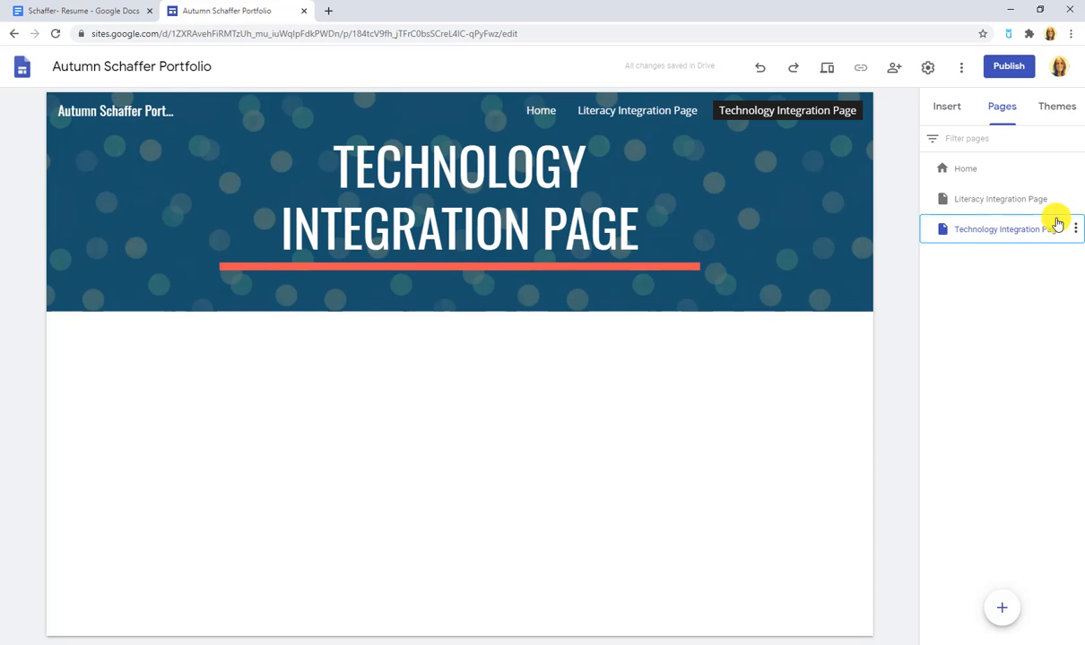
left_click_drag(990, 232, 990, 188)
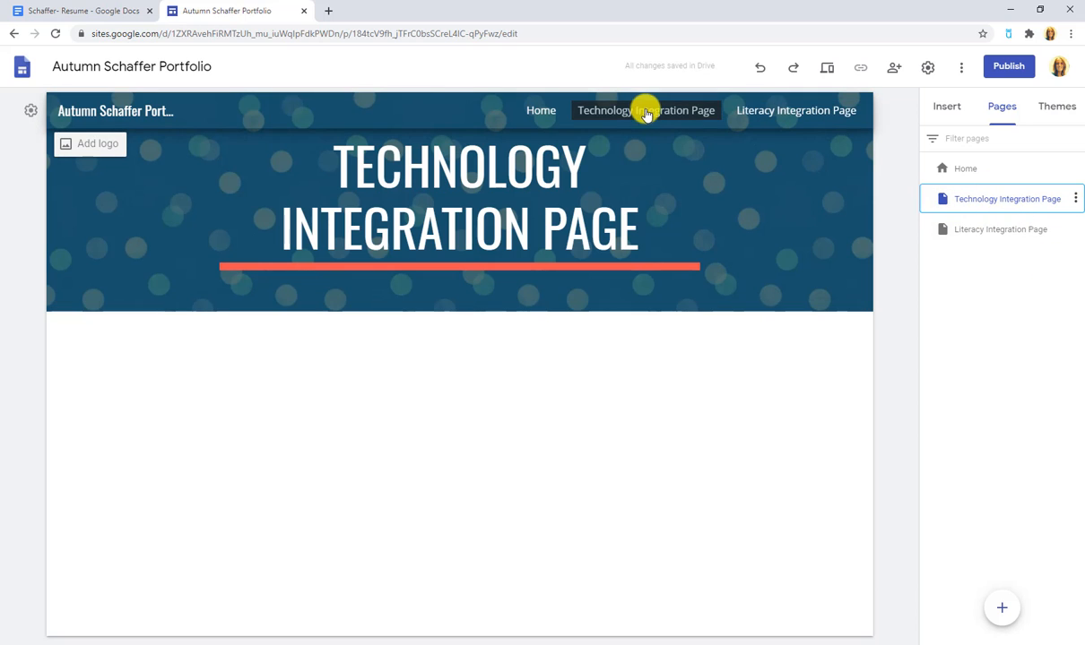
left_click(541, 110)
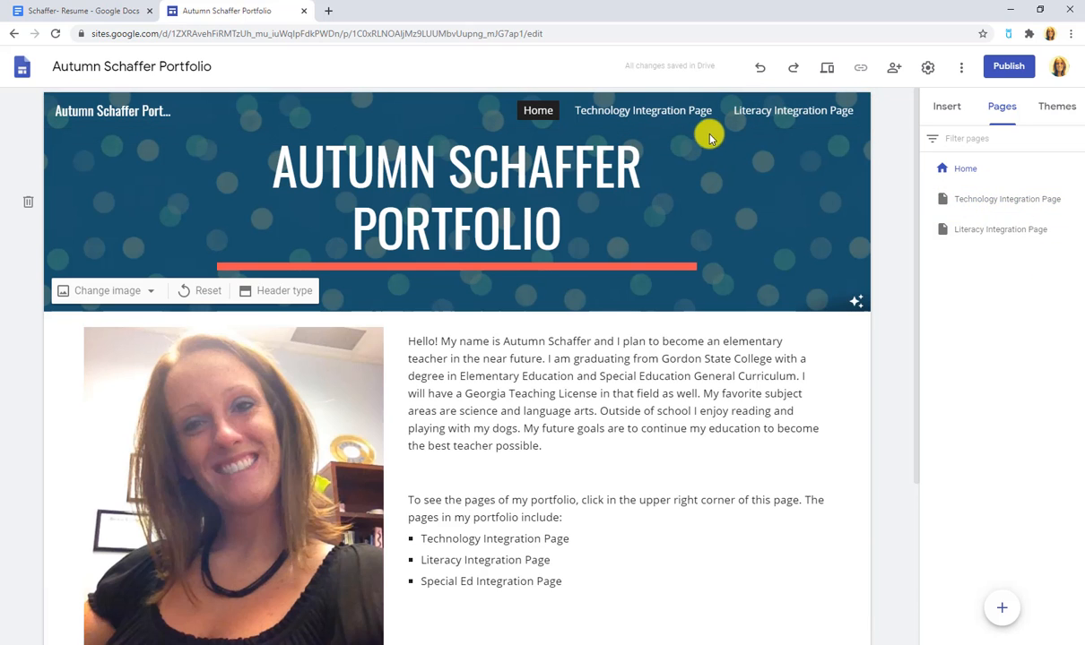
Step: On the Technology Integration Page, add a text box introducing the instructional technology artifacts and their integration with Georgia Standards of Excellence
left_click(664, 122)
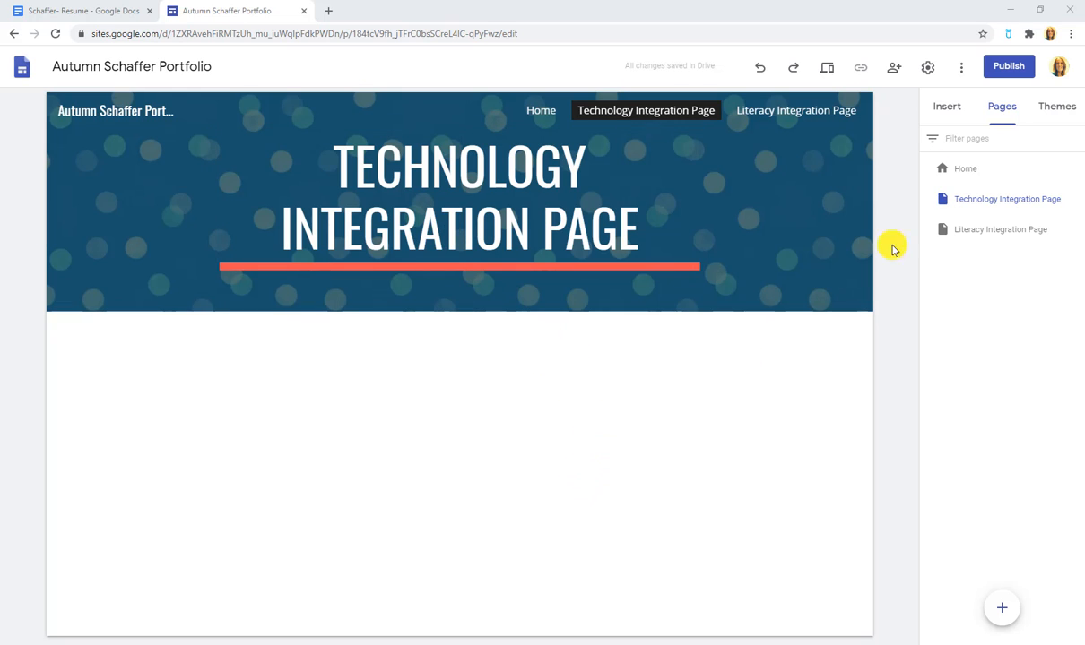
left_click(944, 108)
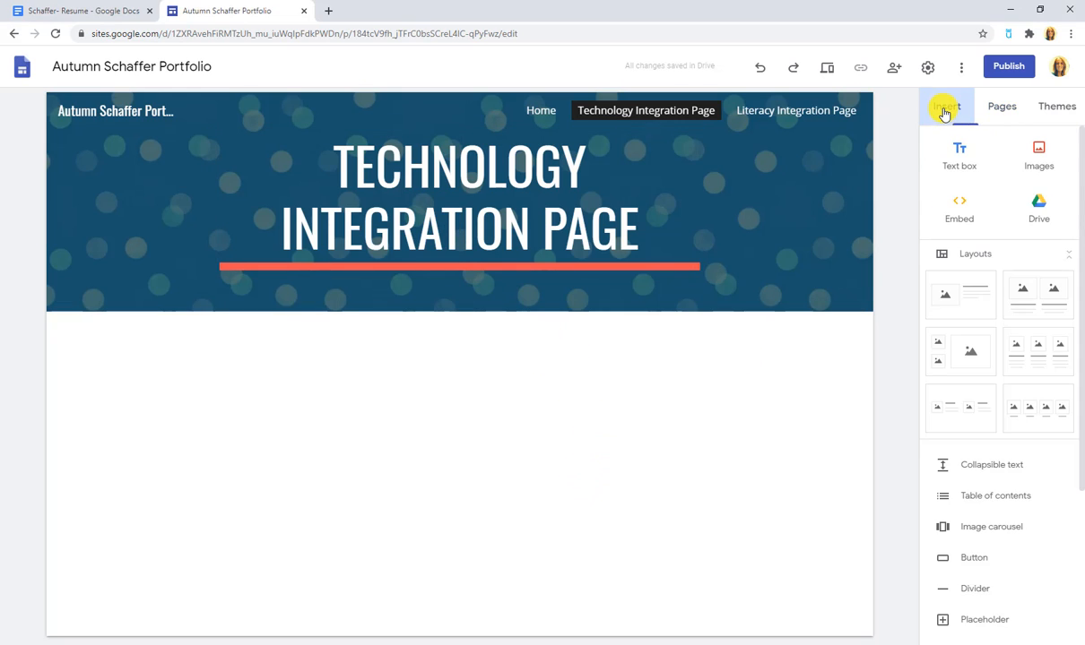
left_click(969, 159)
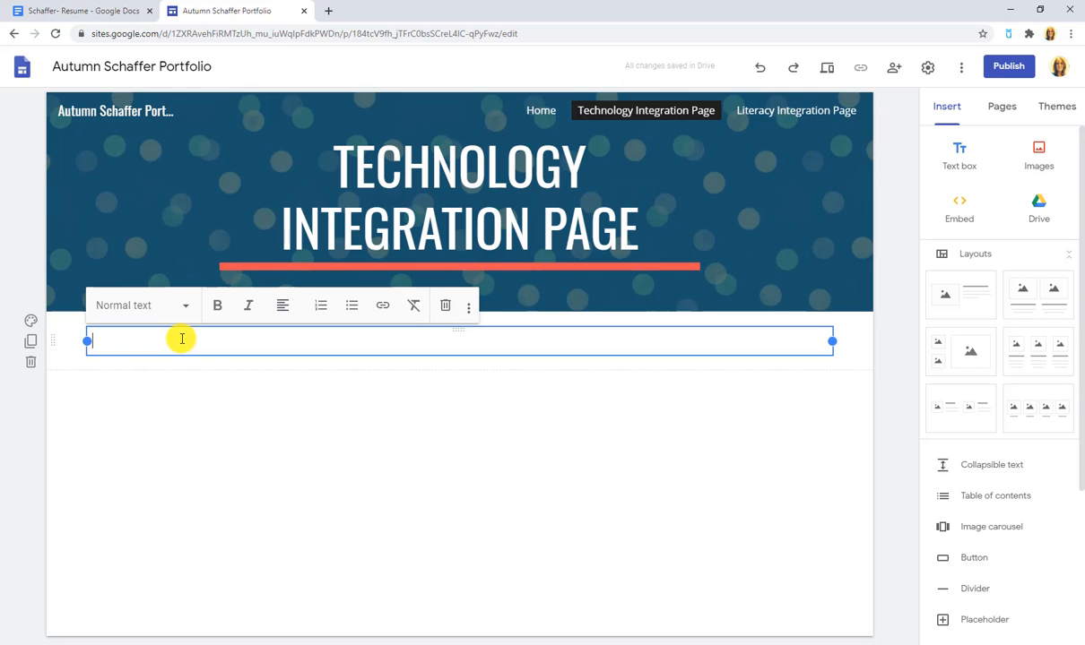
type("Below you will find artifacts I have created using instructional technology tools that can be used in the classroom. Each is integrated with Georgia Standards of Excellence.")
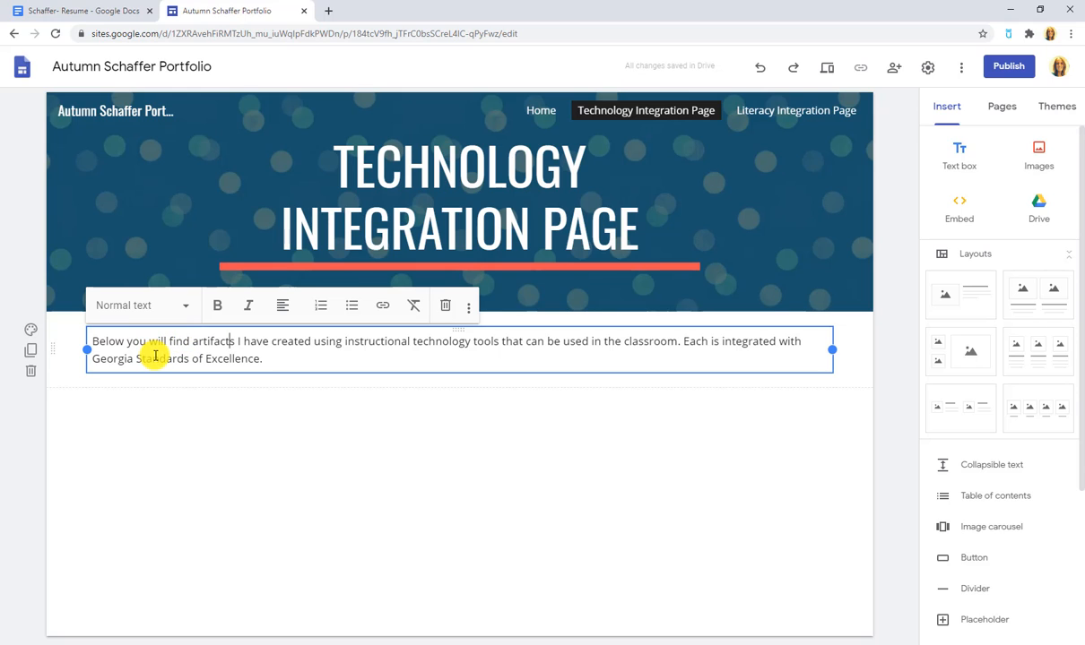
left_click(618, 404)
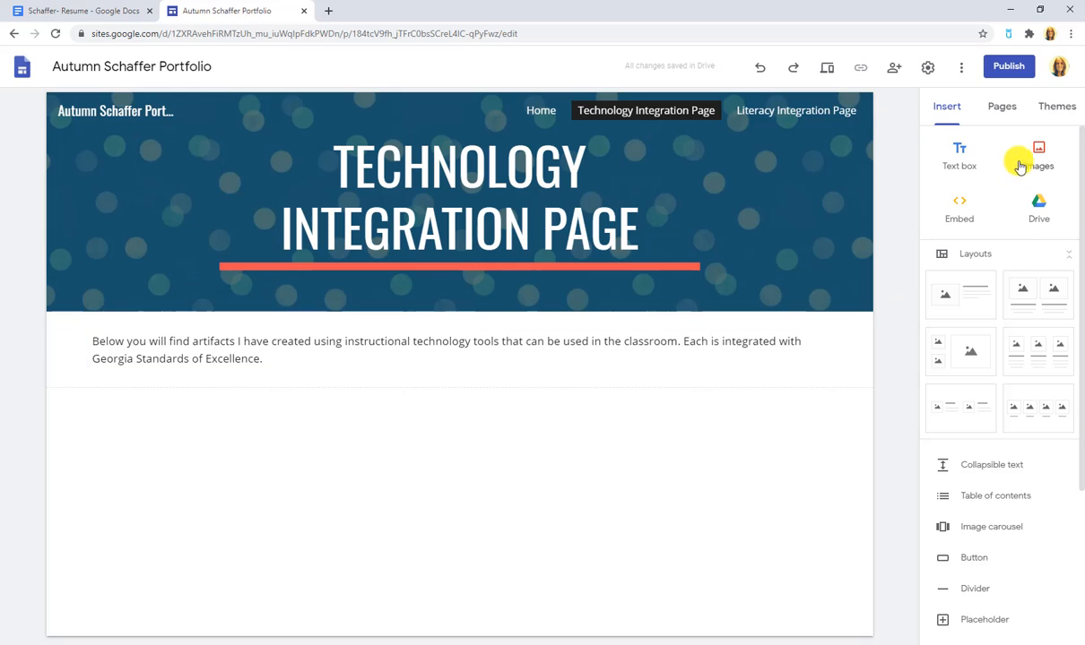
Step: Add a Heading-style text box reading "INTERACTIVE GOOGLE SLIDES" below the introduction and give its section the Emphasis 2 background
left_click(959, 160)
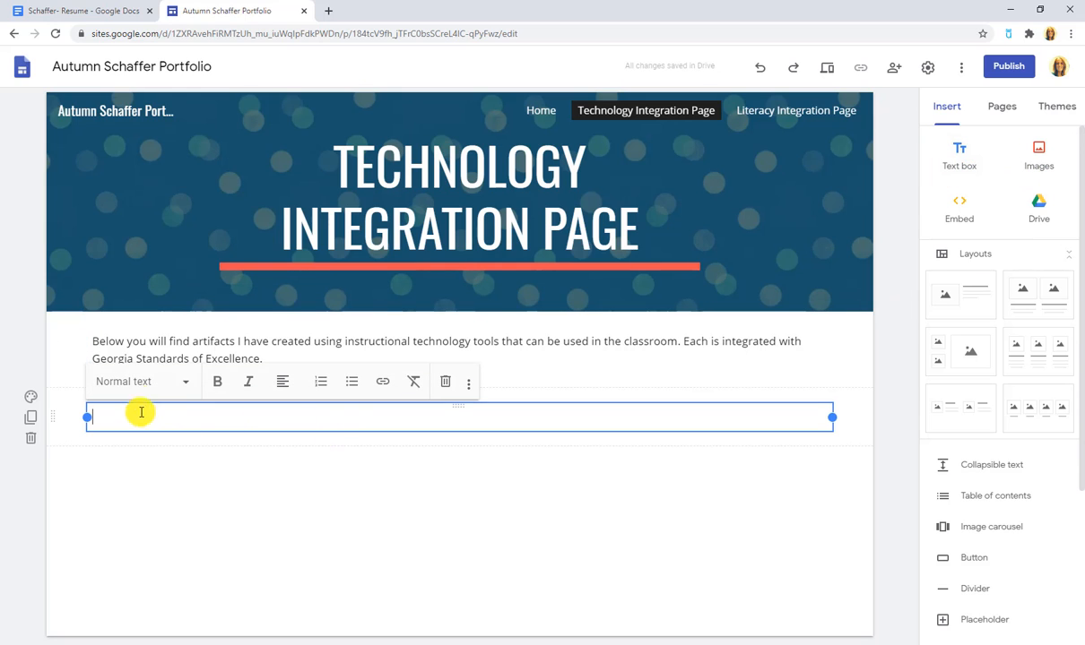
left_click(130, 386)
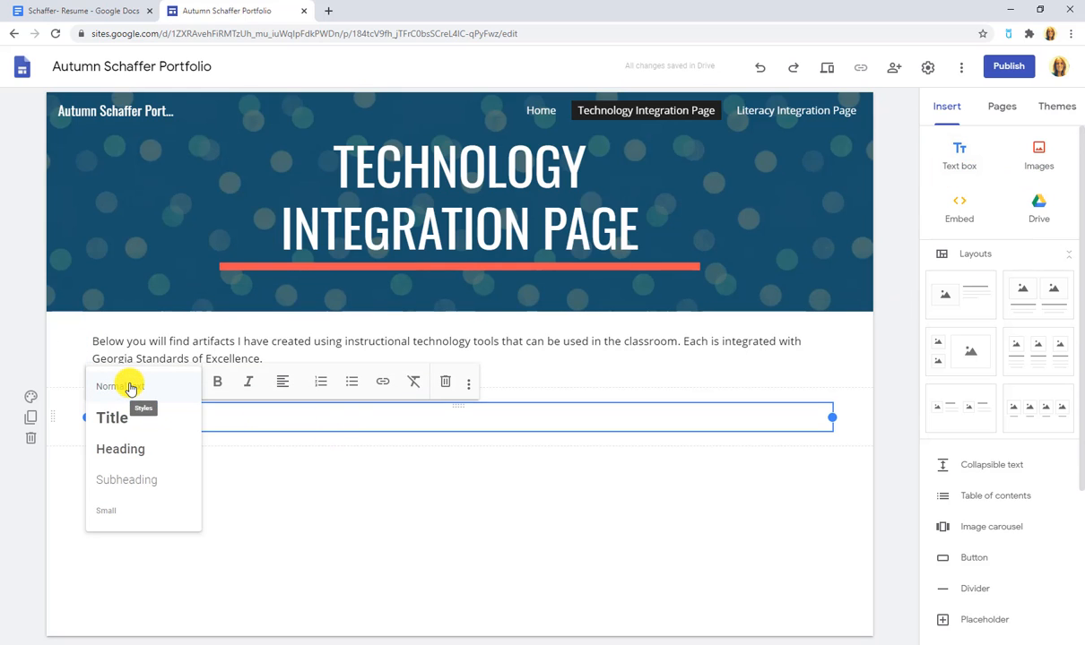
left_click(126, 448)
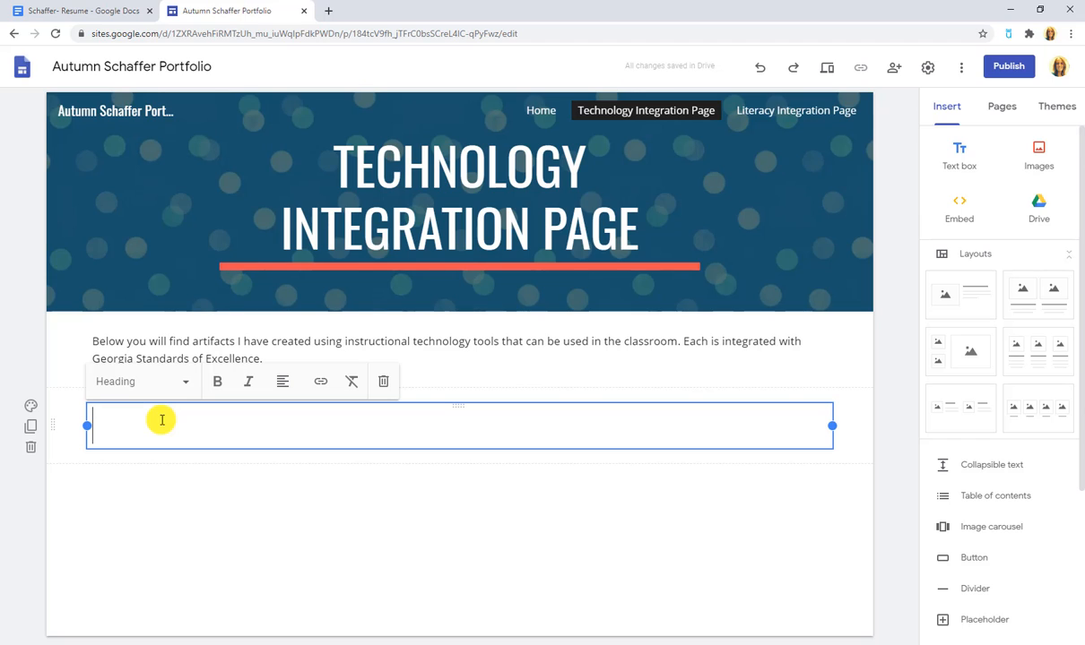
type("INT")
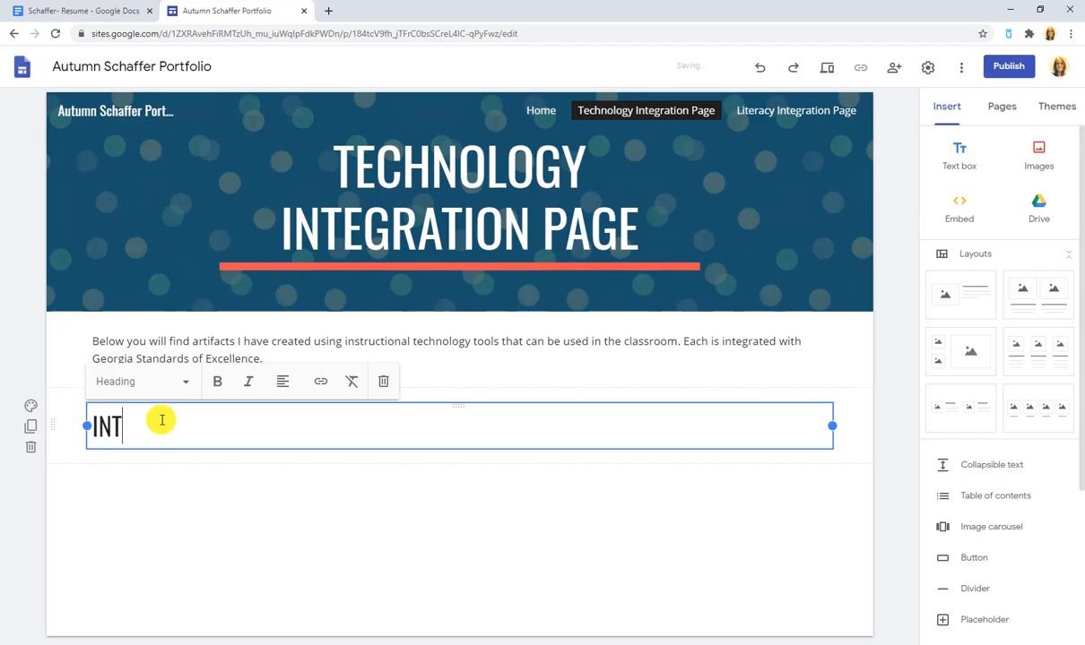
type("ERACTIVE")
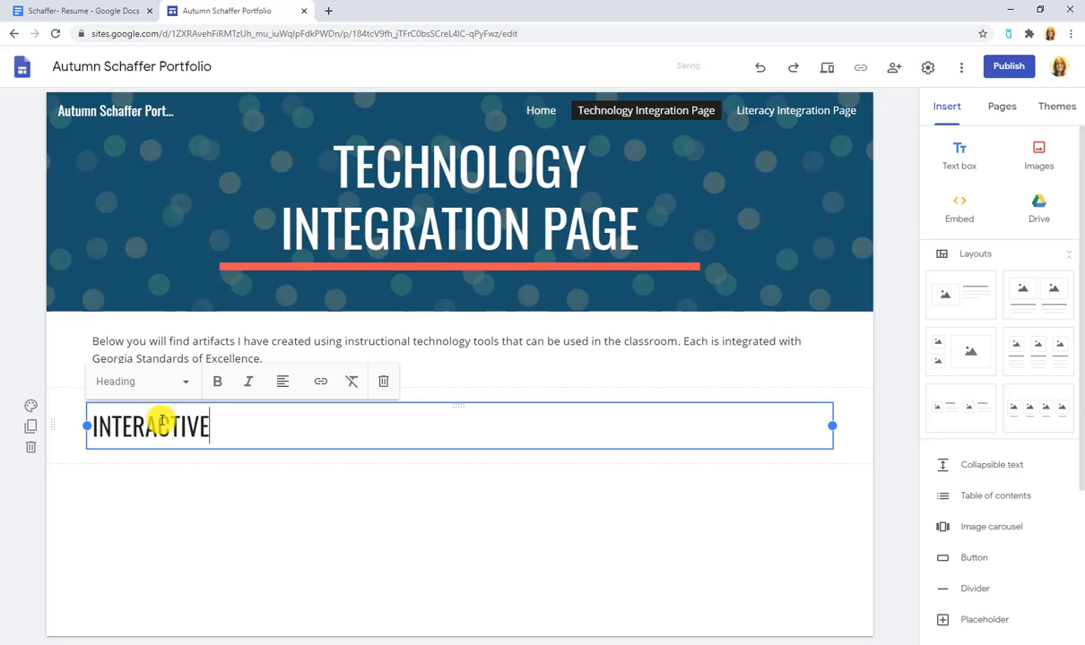
type(" GOOGLE SLIDES")
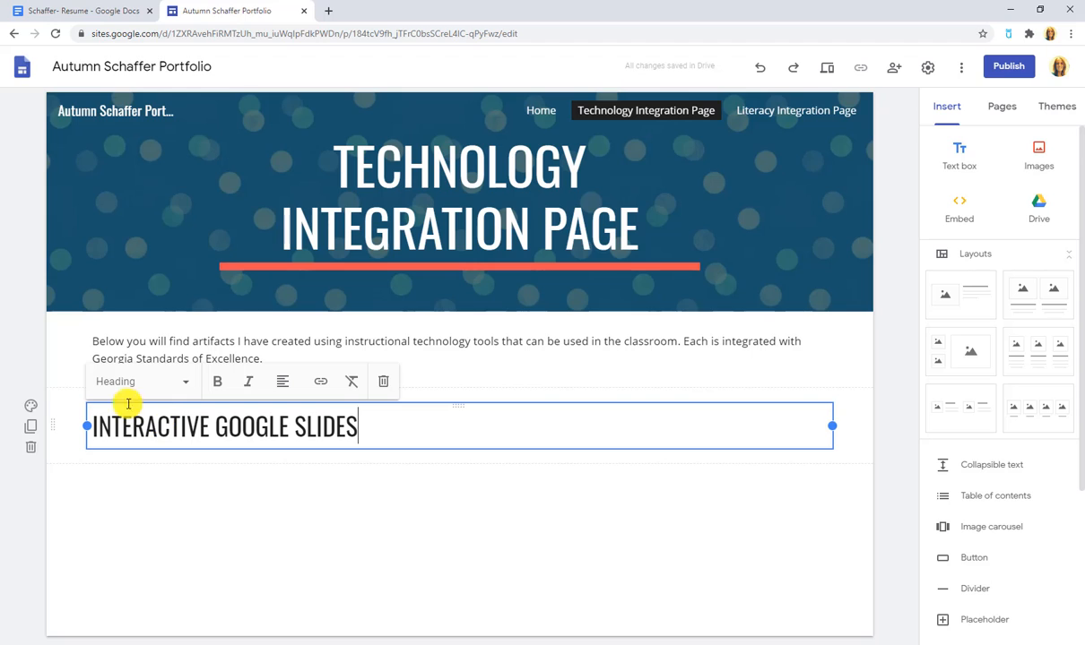
left_click(32, 407)
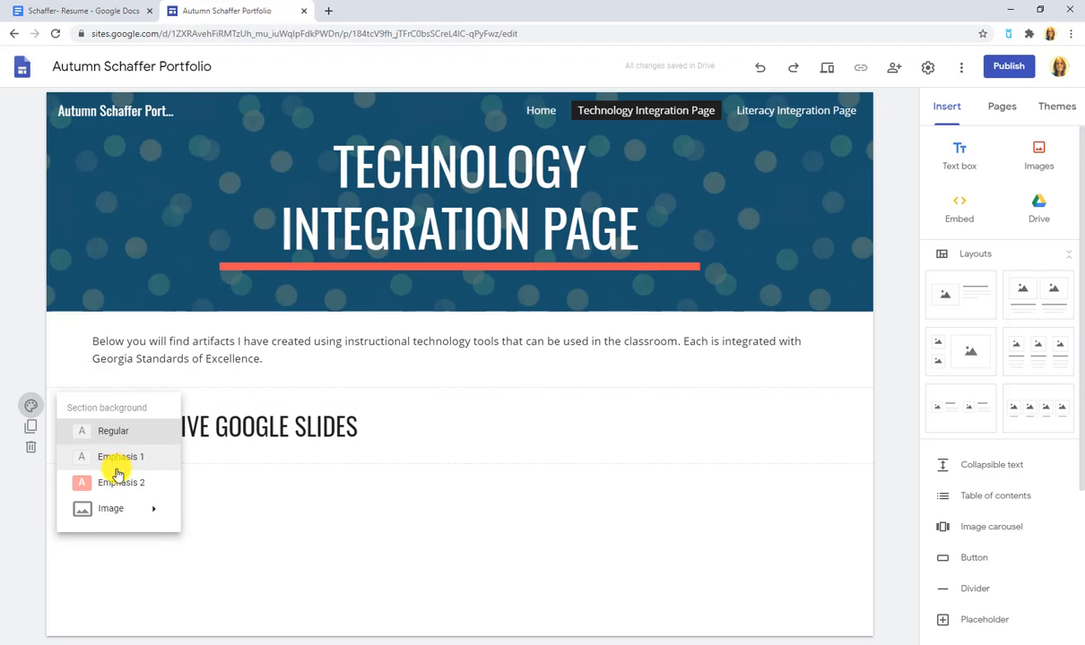
left_click(109, 482)
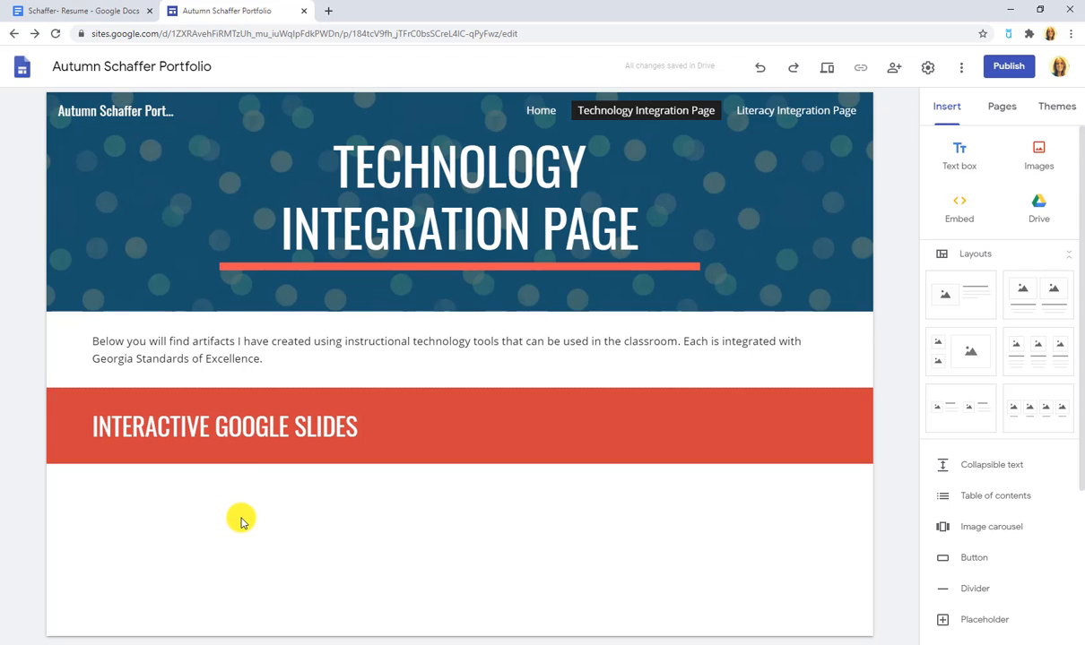
Step: Add a text box below that heading explaining what interactive Google Slides are, how they enhance learning, their uses and who can use them
left_click(959, 153)
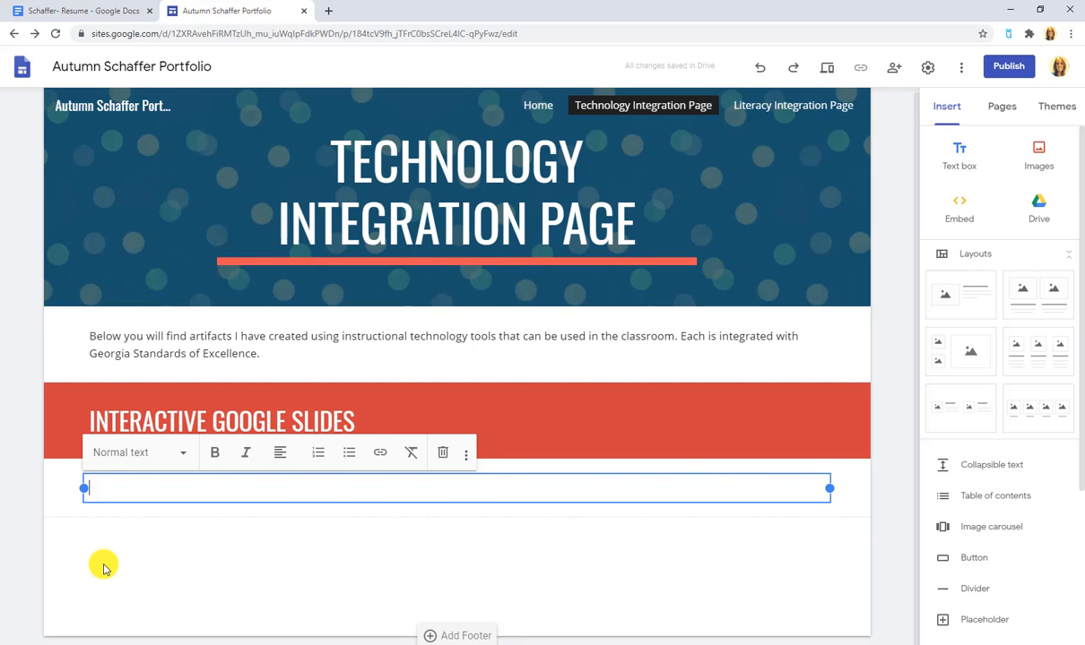
type("What is it? With interactive Google Slides, teachers can create an online classroom of resources that students can interact with by clicking images on the screen. How can this enhance learning? Instead of looking at a list of overwhelming weblinks, students can see a visually appealing online classroom with easy navigation. This can help them see the relationships among the resources. How can this be used? Teachers can create Google Slides for any topic or standard. They can link in videos and websites or even create a interactive game right within the slides. In this case, I created a Google Slide for Fiction vs Non-Fiction as well as Coin Values. It aligns to this standard xxxxxx. Other use cases might be to include a weekly newsletter with links to websites and information the parent might need to know. You might also create a library of books (with links to read alouds) about a certain subject. Who can use this? Any age level can interact with a Google Slide. Students in older elementary grades should be able to create their own for presentations and projects.")
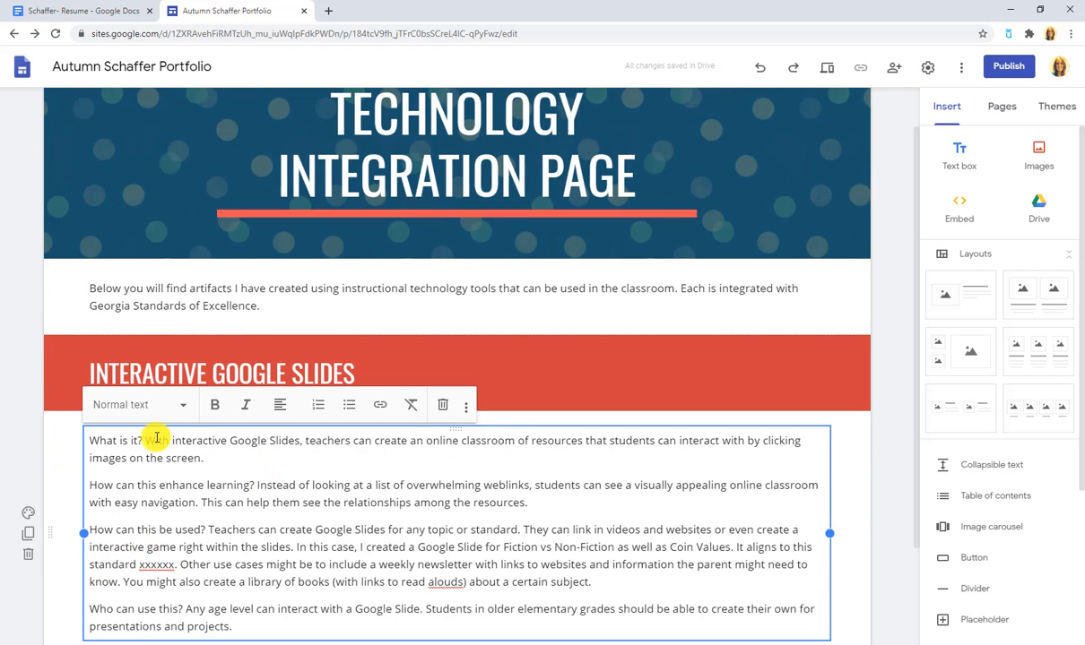
Step: Bold the four lead-in questions, from "What is it?" to "Who can use this?", in the interactive Google Slides description
left_click_drag(141, 439, 89, 439)
left_click(213, 410)
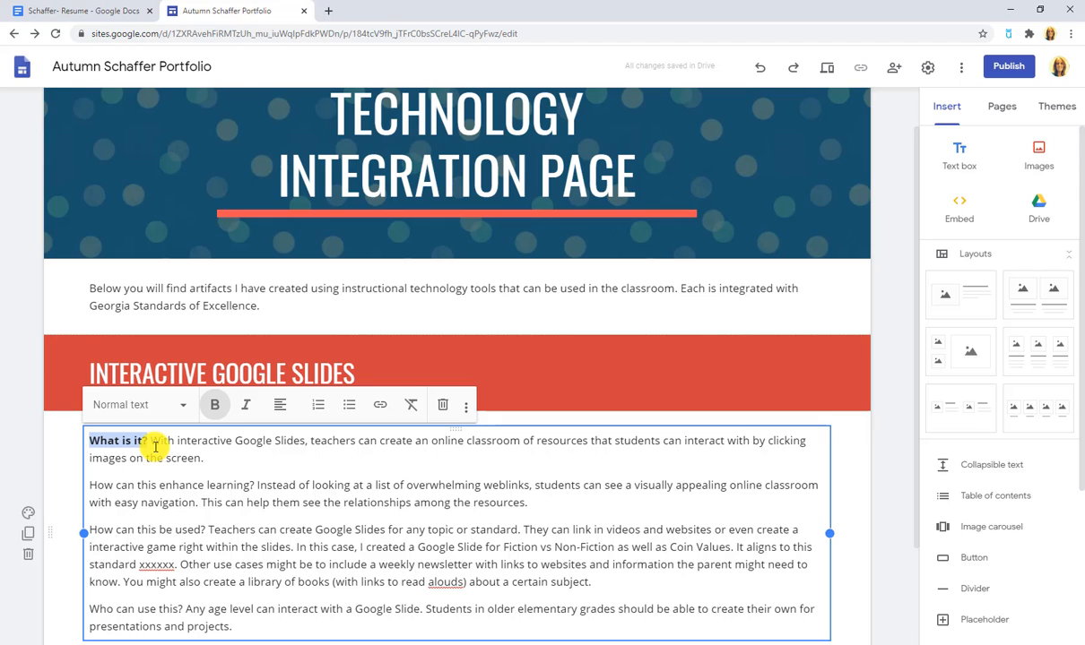
left_click_drag(91, 485, 255, 484)
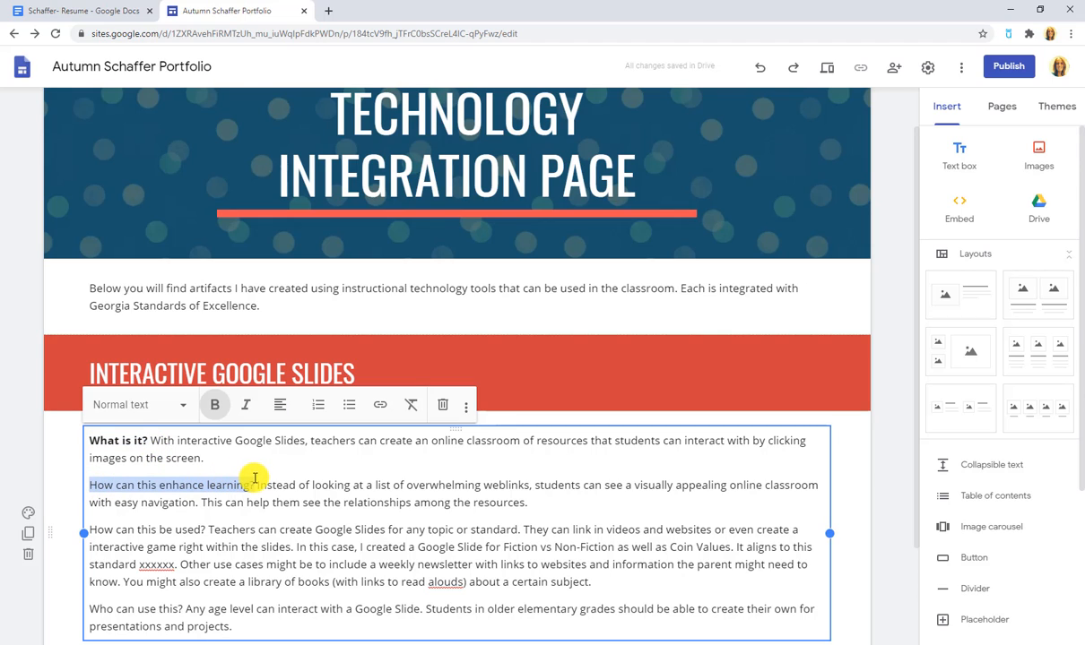
left_click(214, 407)
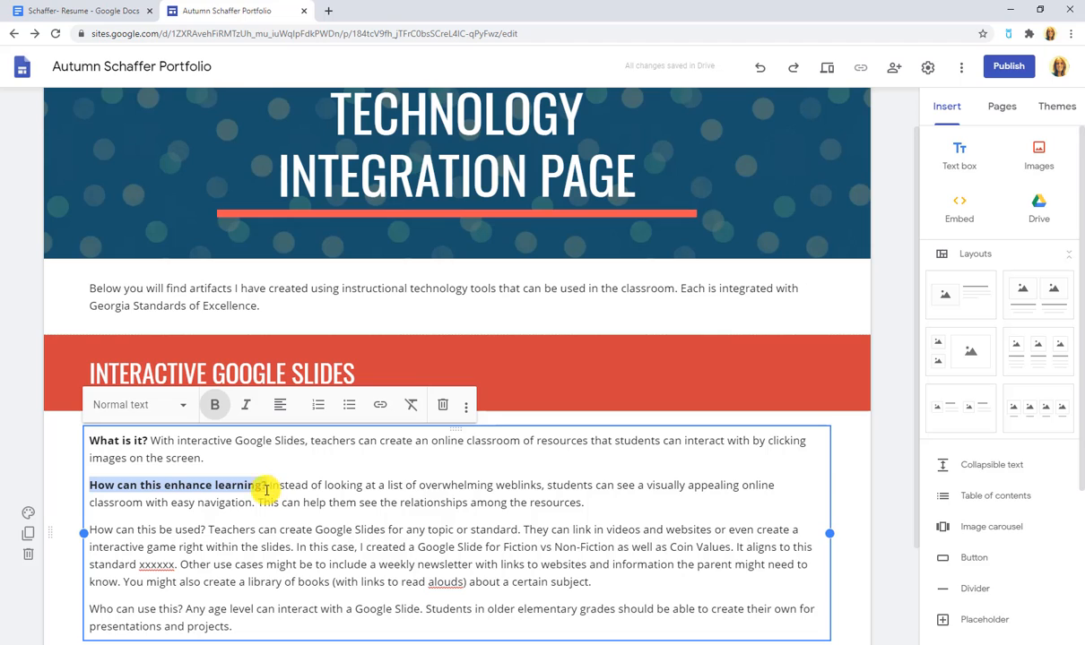
left_click(206, 530)
left_click_drag(207, 530, 88, 532)
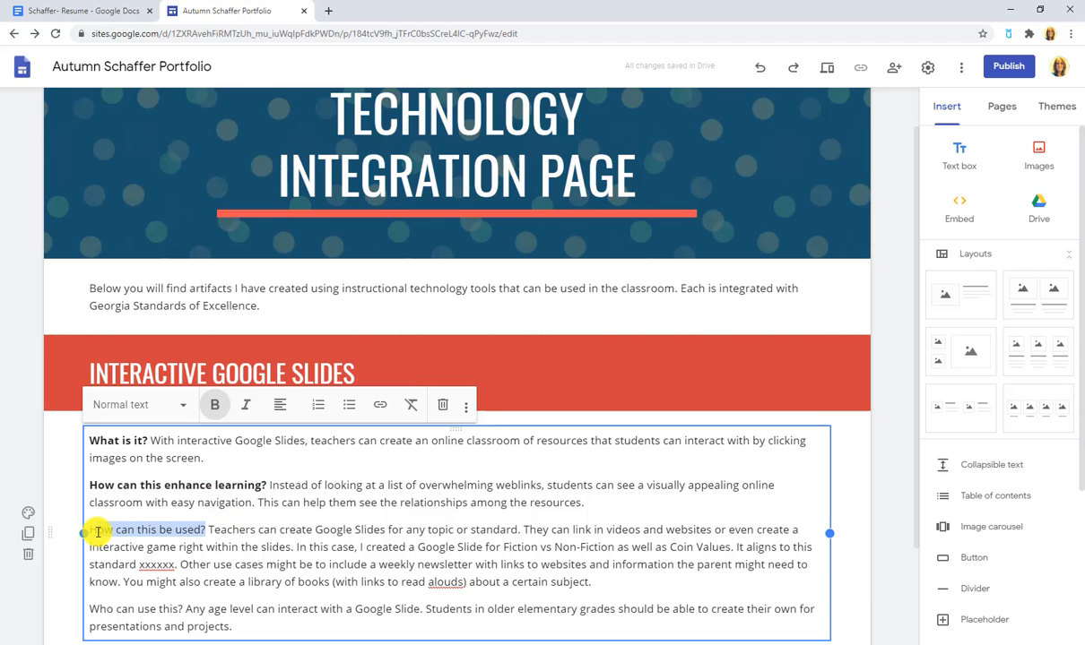
left_click(215, 408)
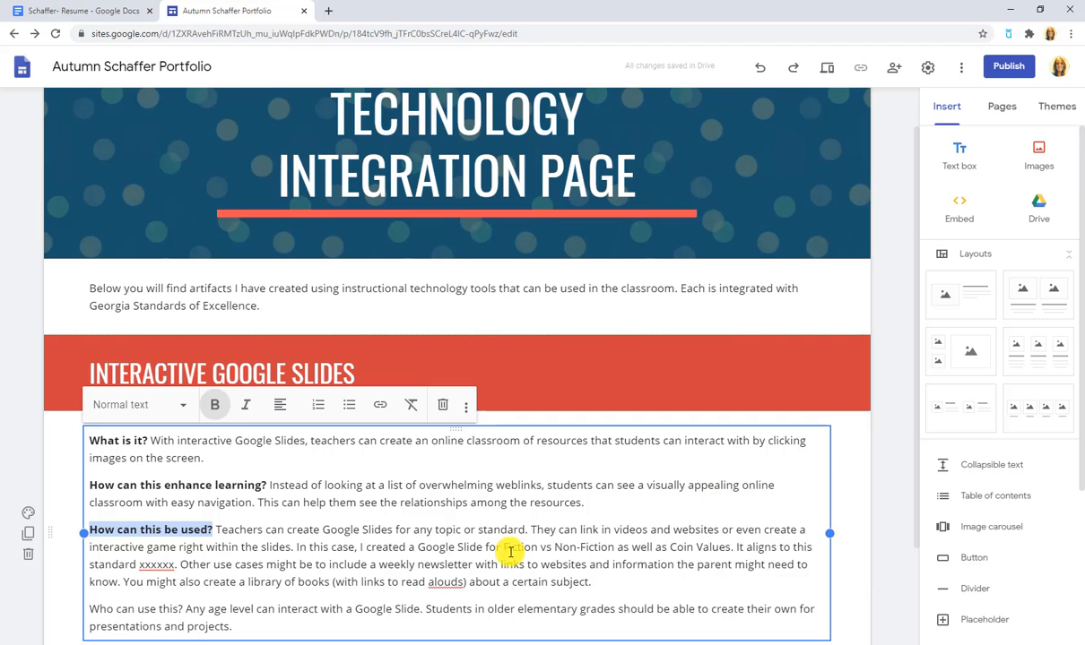
left_click_drag(416, 548, 622, 578)
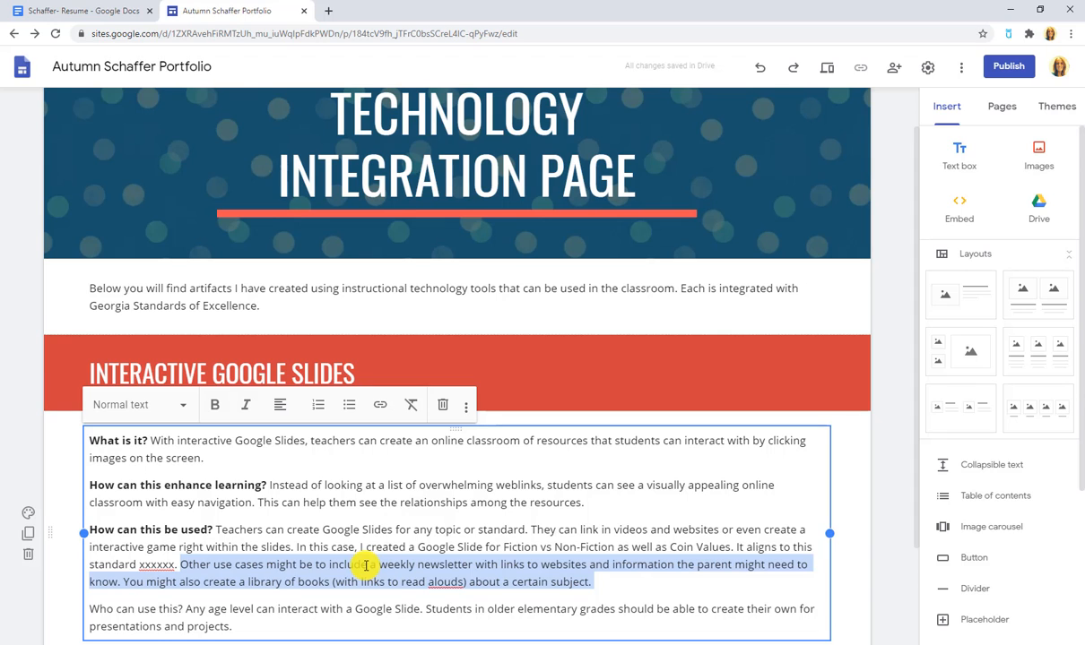
scroll(365, 566, "down", 1)
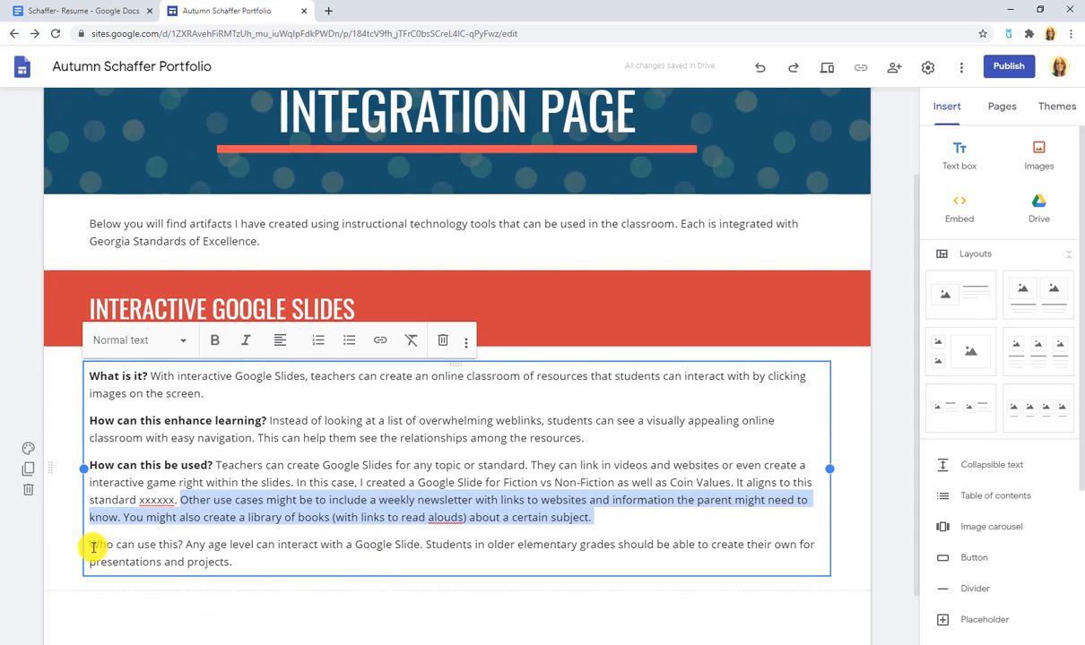
left_click_drag(93, 547, 190, 547)
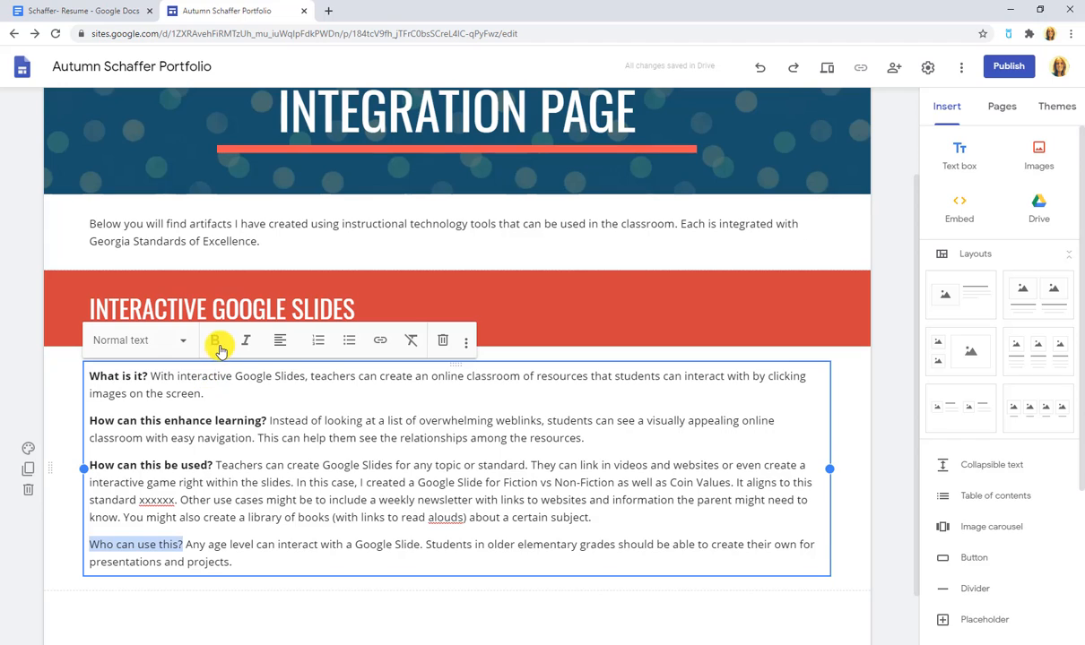
left_click(214, 340)
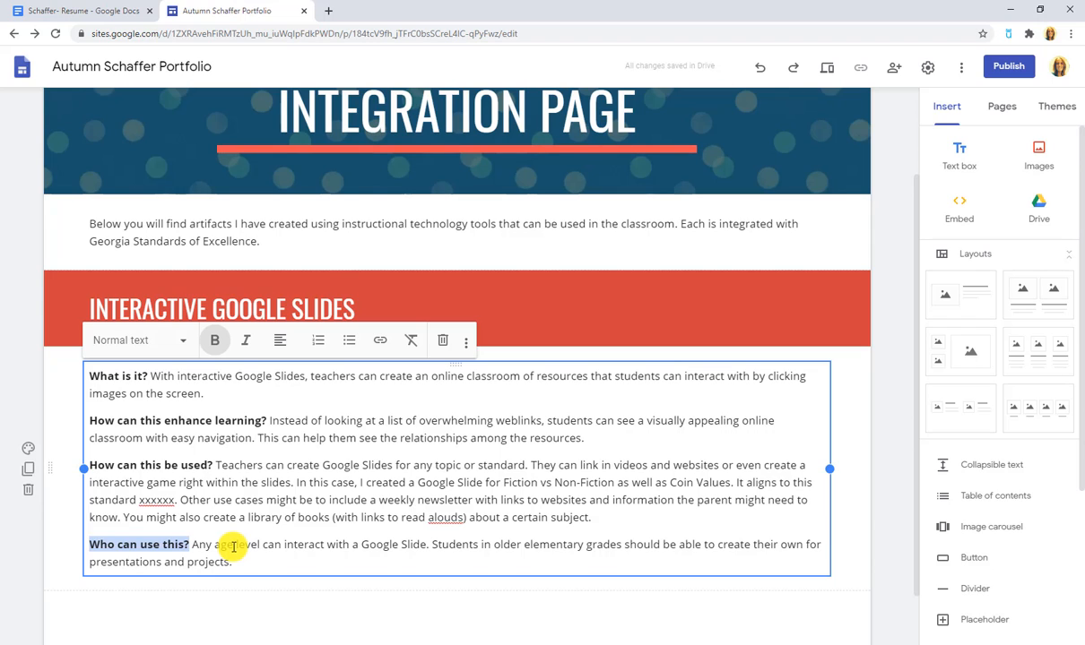
left_click(322, 594)
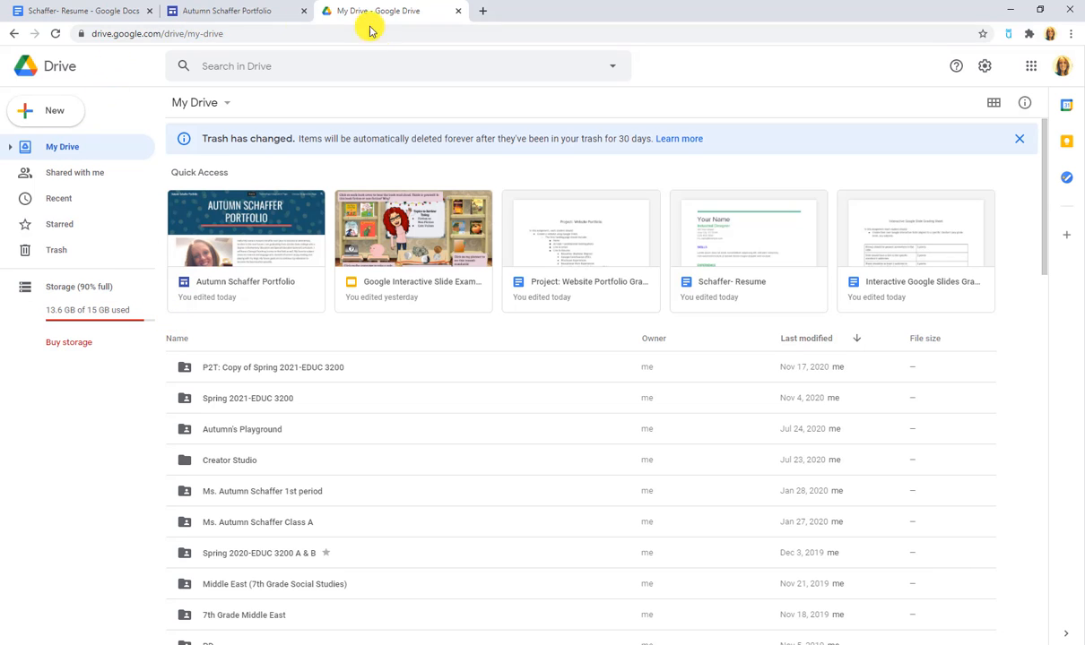
Step: Open the Google Interactive Slide Example presentation from Google Drive and copy its sharing link
left_click(370, 285)
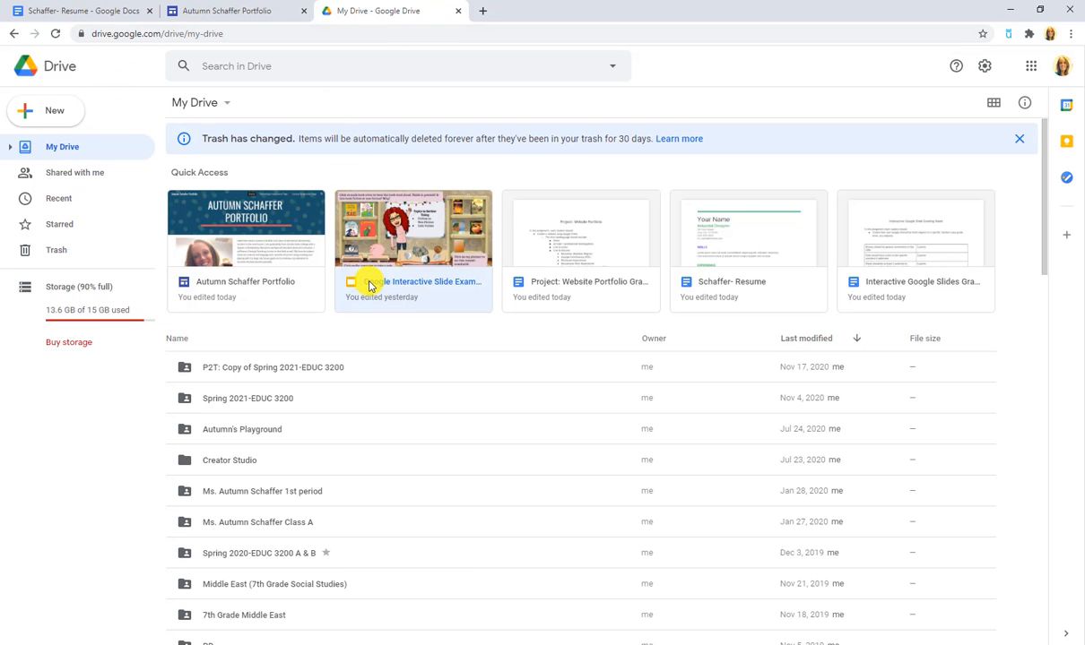
double_click(353, 231)
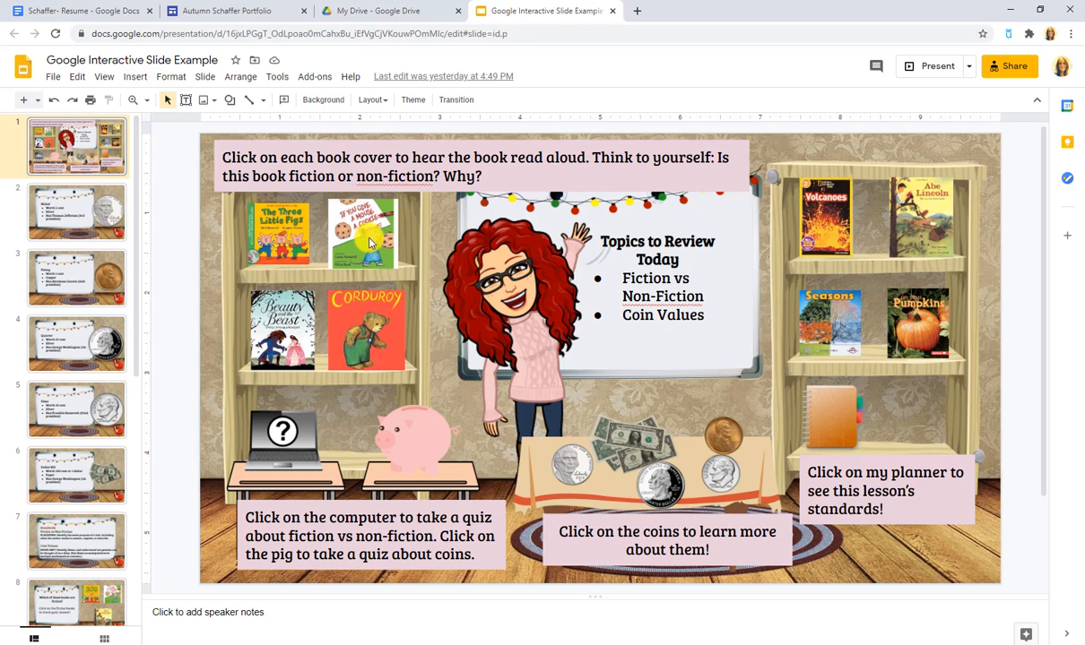
left_click(1002, 68)
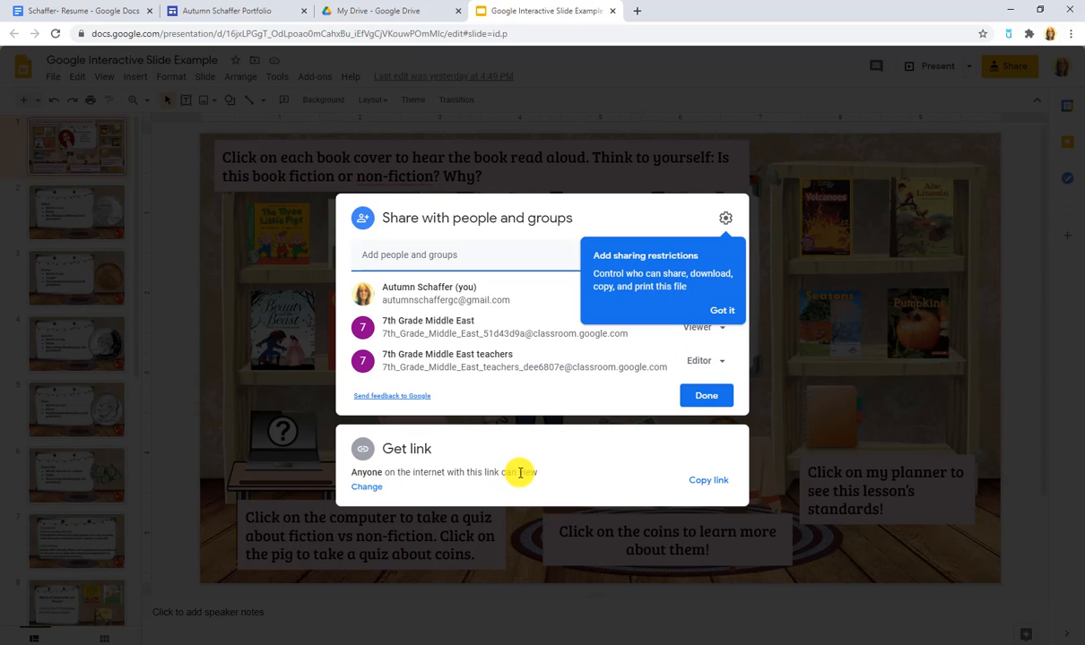
left_click(717, 481)
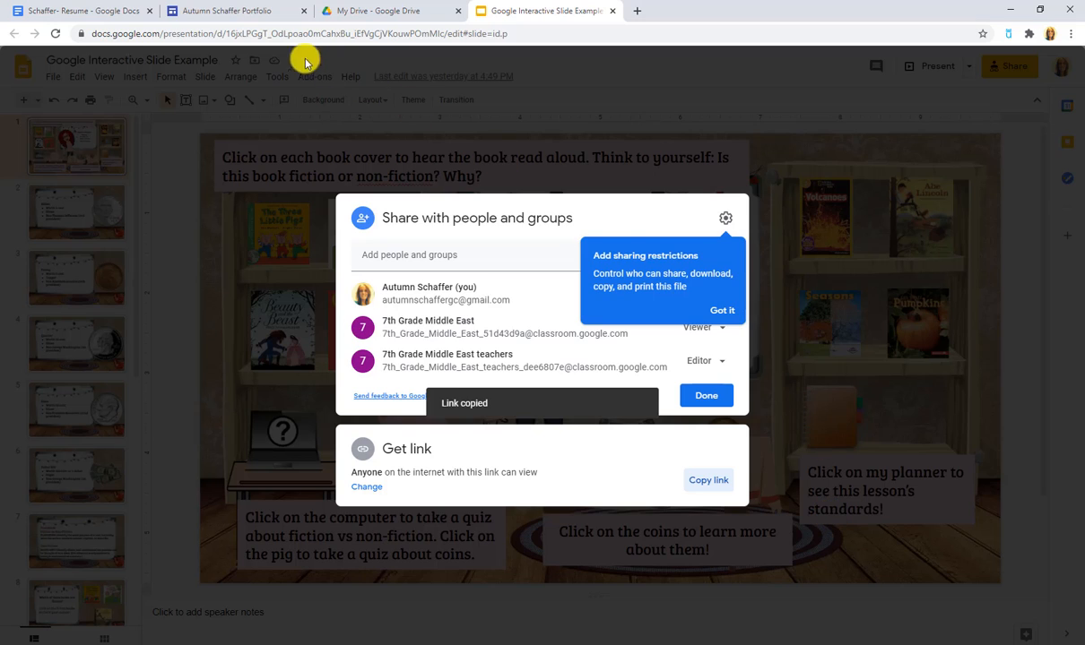
Step: Back in the portfolio site, add the line "Click here to view my interactive Google Slide!" at the end of the description
left_click(261, 13)
left_click(274, 573)
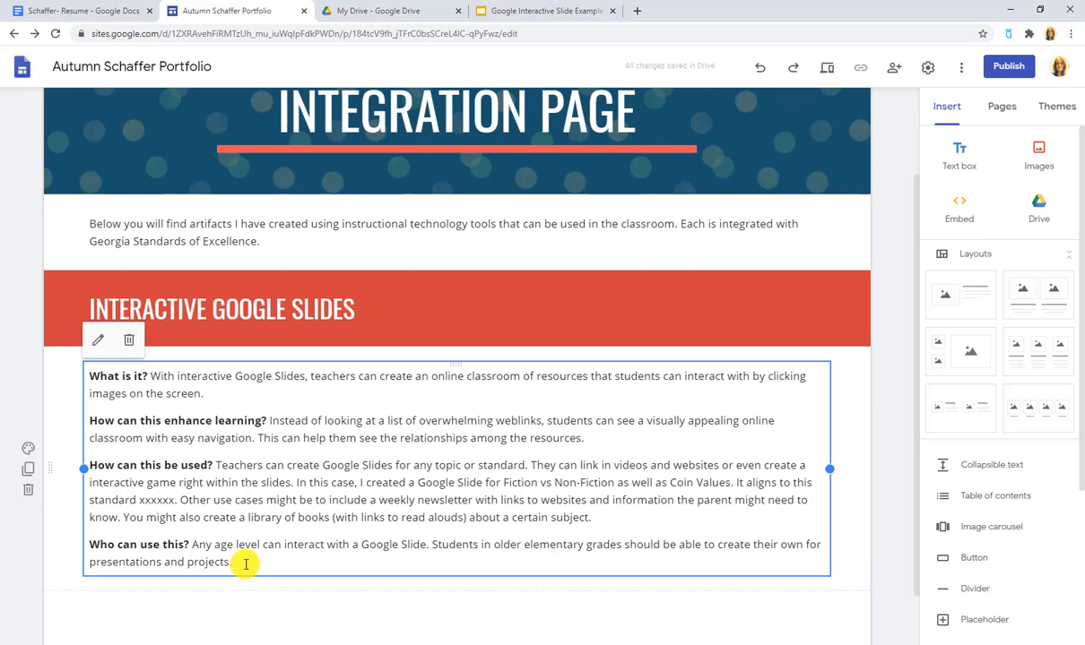
left_click(245, 563)
key("Return")
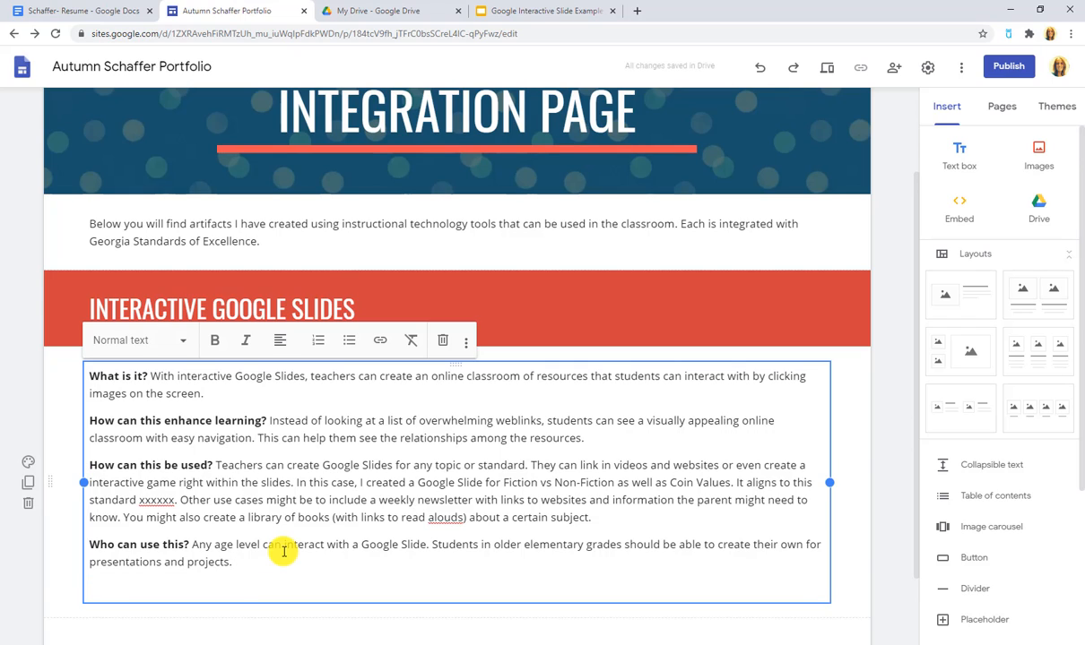
type("Click here to view ")
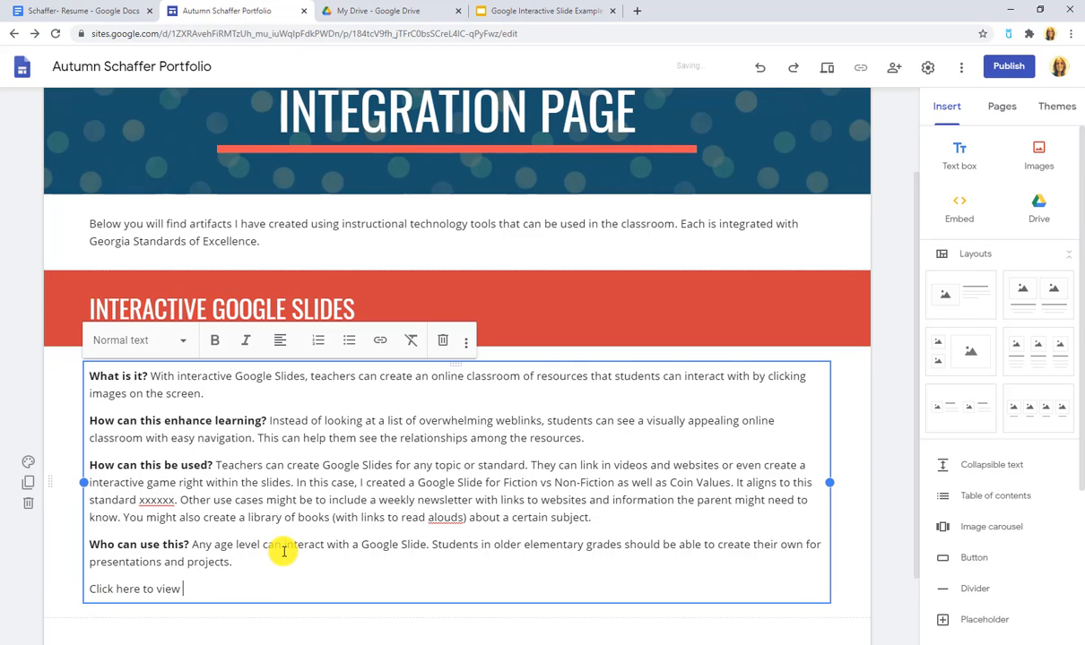
type("my interactive Google ")
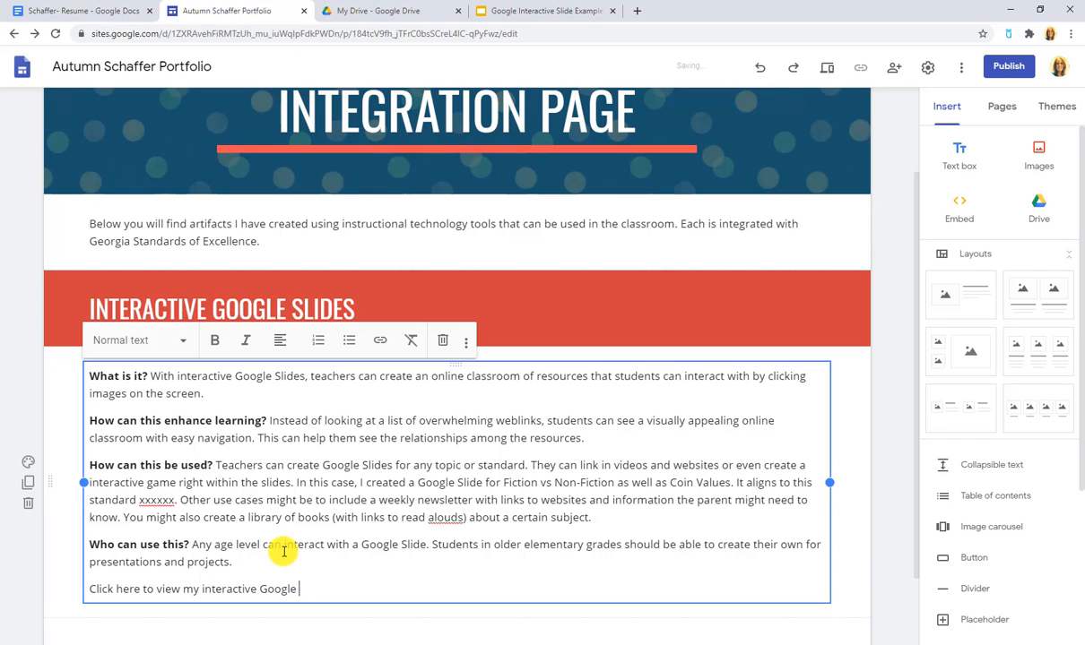
type("Slide!")
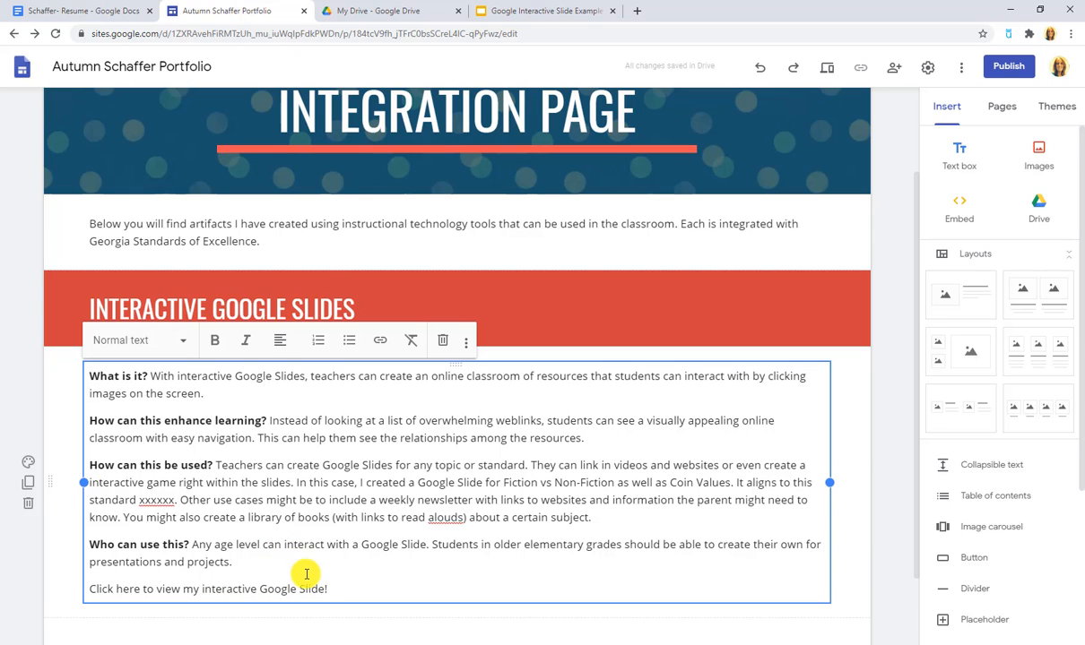
Step: Link the "Click here to view my interactive Google Slide!" line to the copied presentation address
left_click_drag(329, 589, 83, 597)
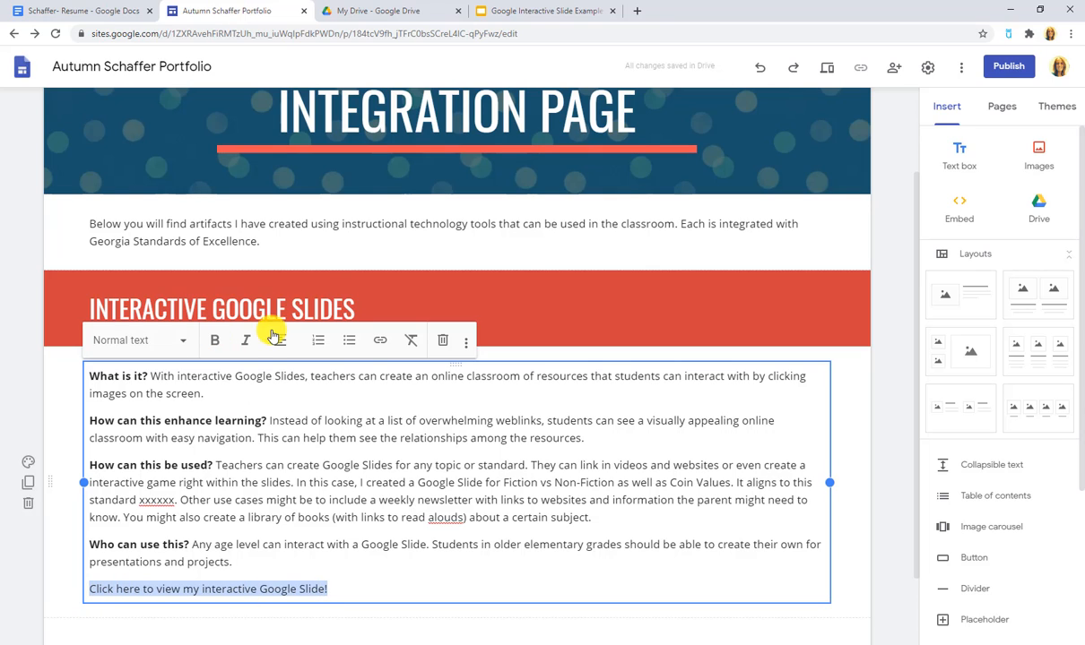
left_click(376, 343)
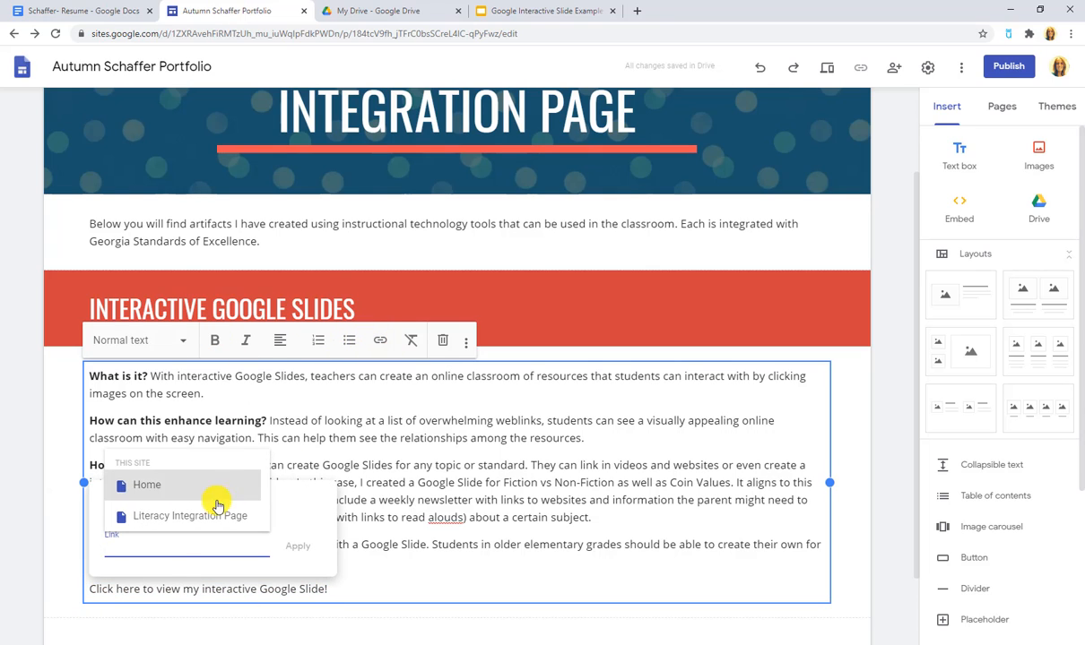
right_click(164, 548)
left_click(207, 446)
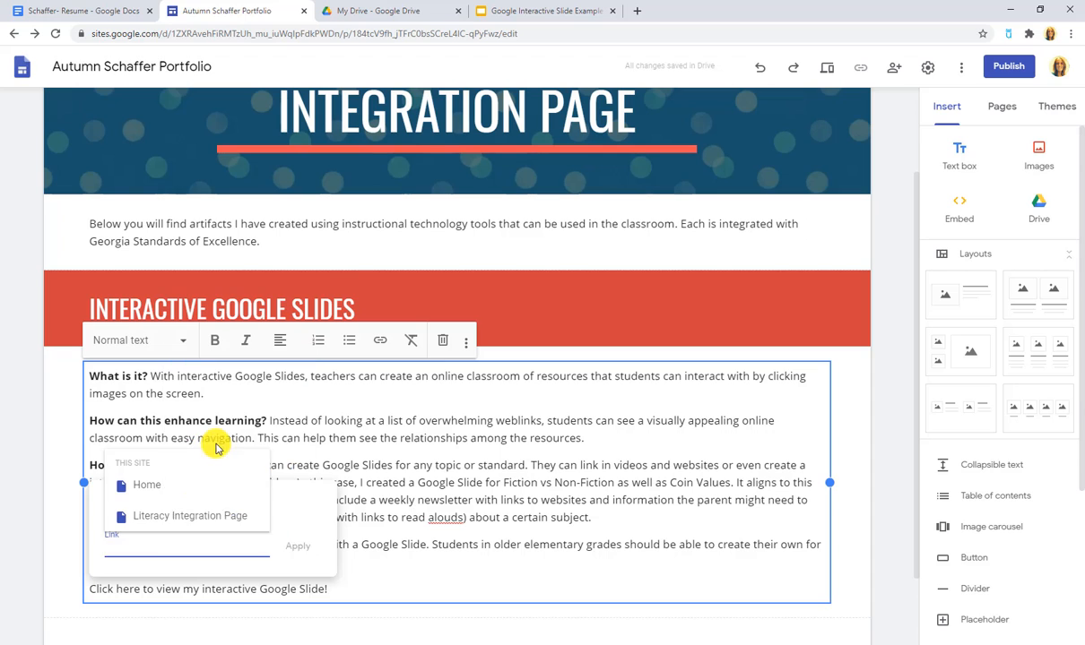
left_click(298, 547)
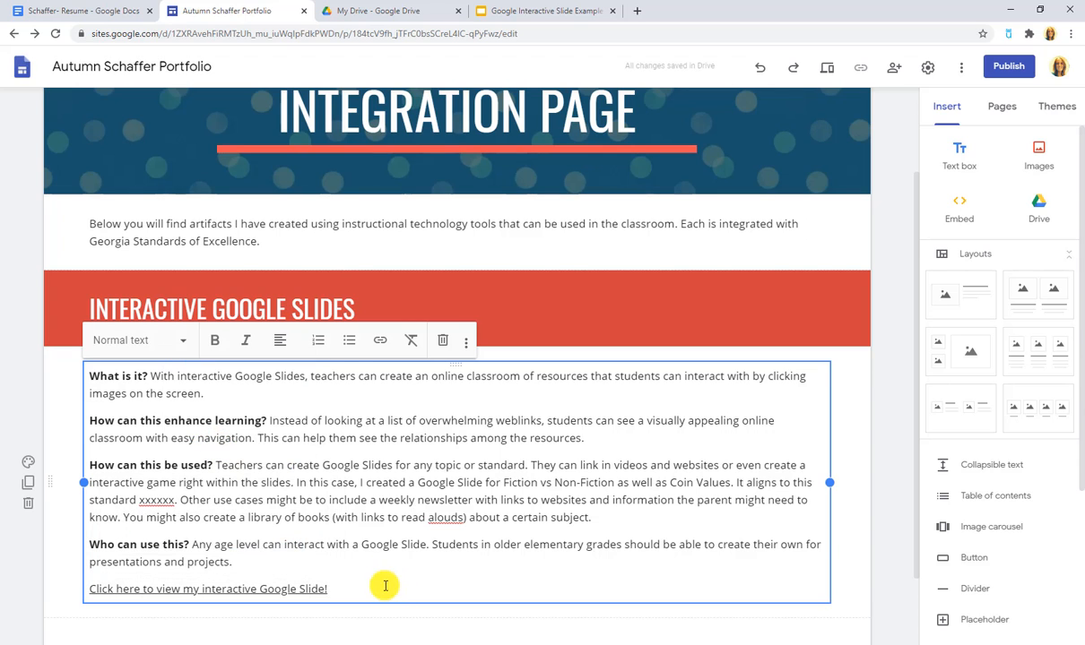
Step: Bold the linked "Click here to view my interactive Google Slide!" line and deselect the text box
scroll(383, 583, "down", 1)
left_click_drag(329, 487, 90, 487)
left_click(215, 240)
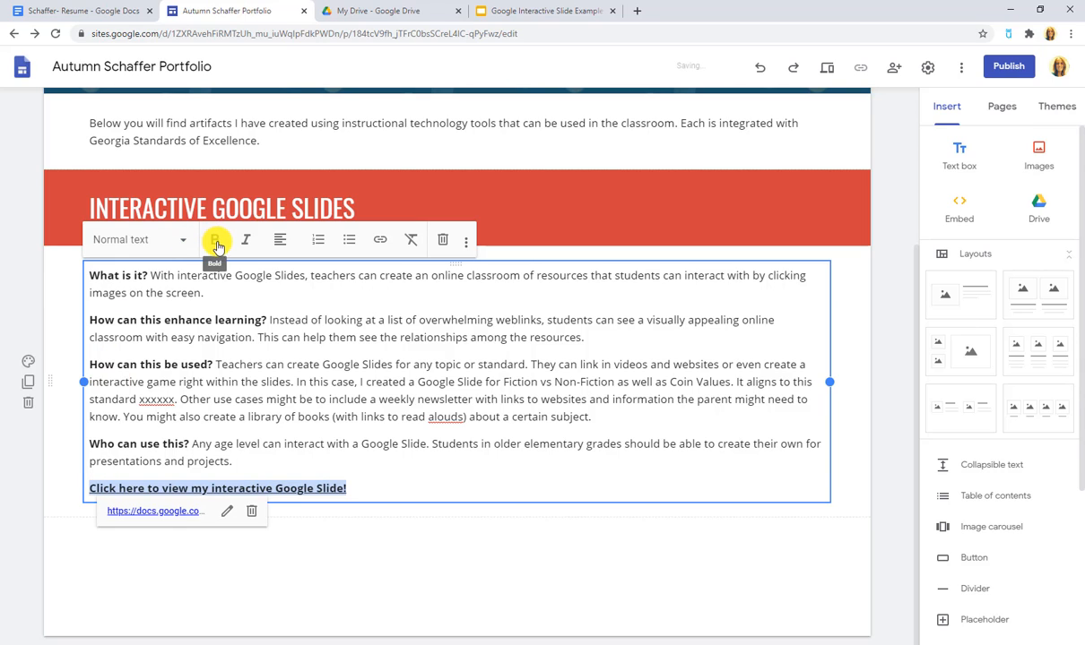
left_click(387, 487)
left_click(372, 531)
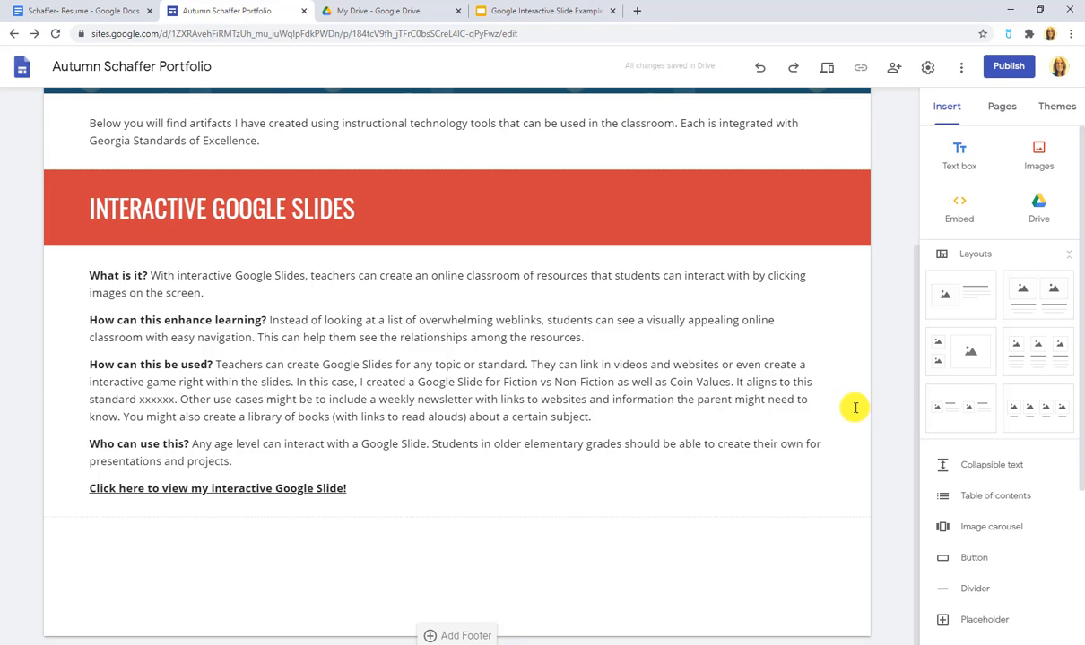
Step: Add a text box reading "Kahoot" below the Google Slides description and give its section the Emphasis 2 background
left_click(959, 154)
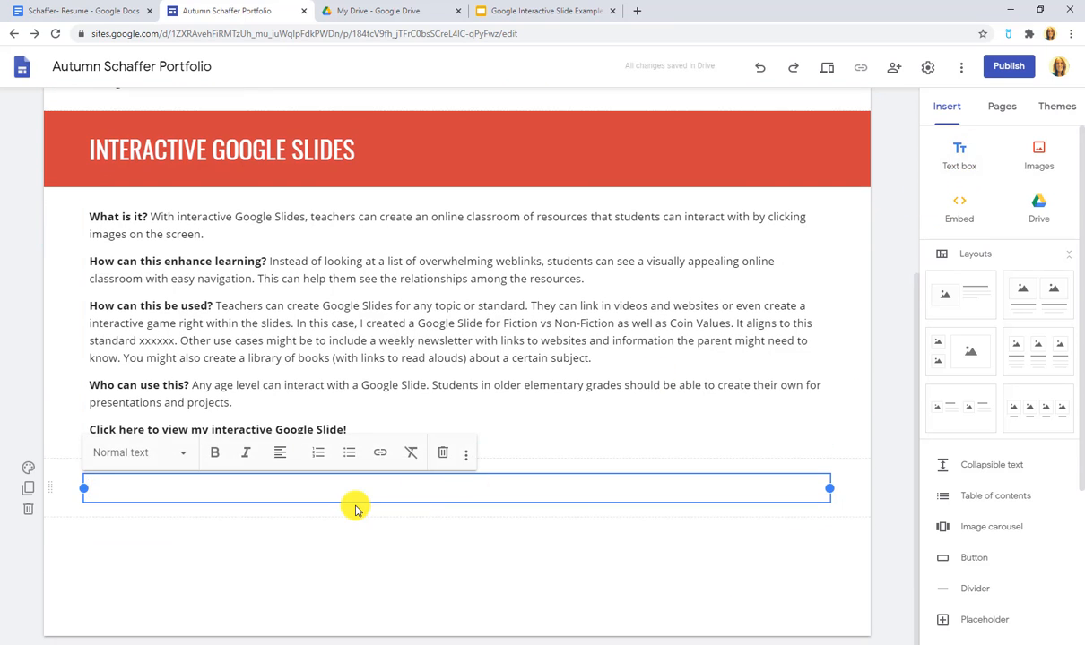
type("Katha")
key("BackSpace")
key("BackSpace")
key("BackSpace")
type("hoot")
left_click(28, 468)
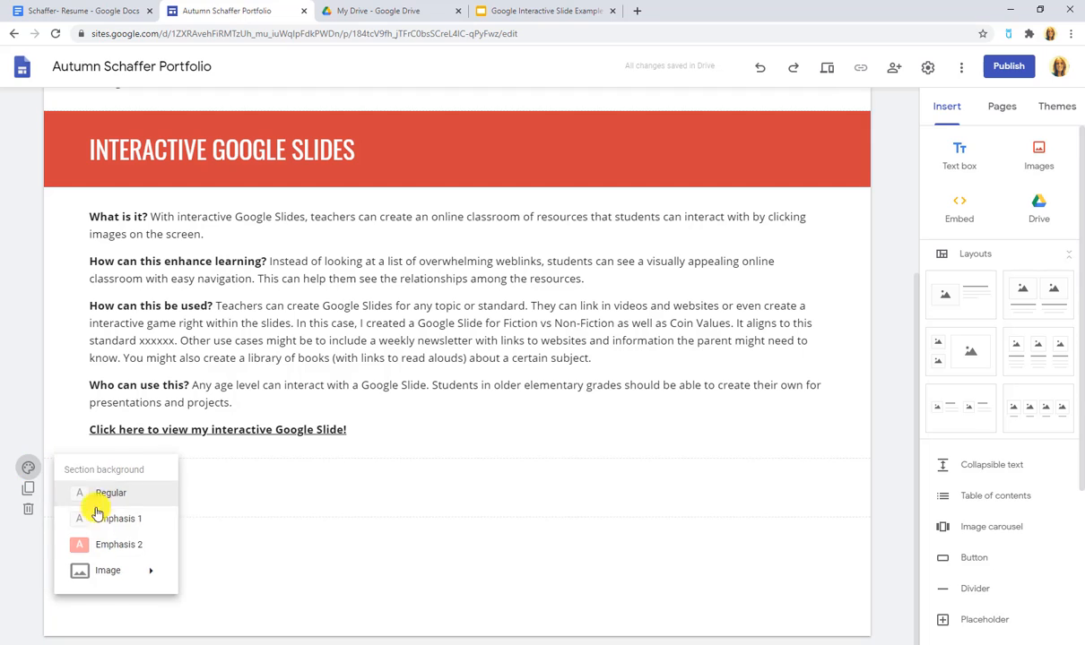
left_click(107, 545)
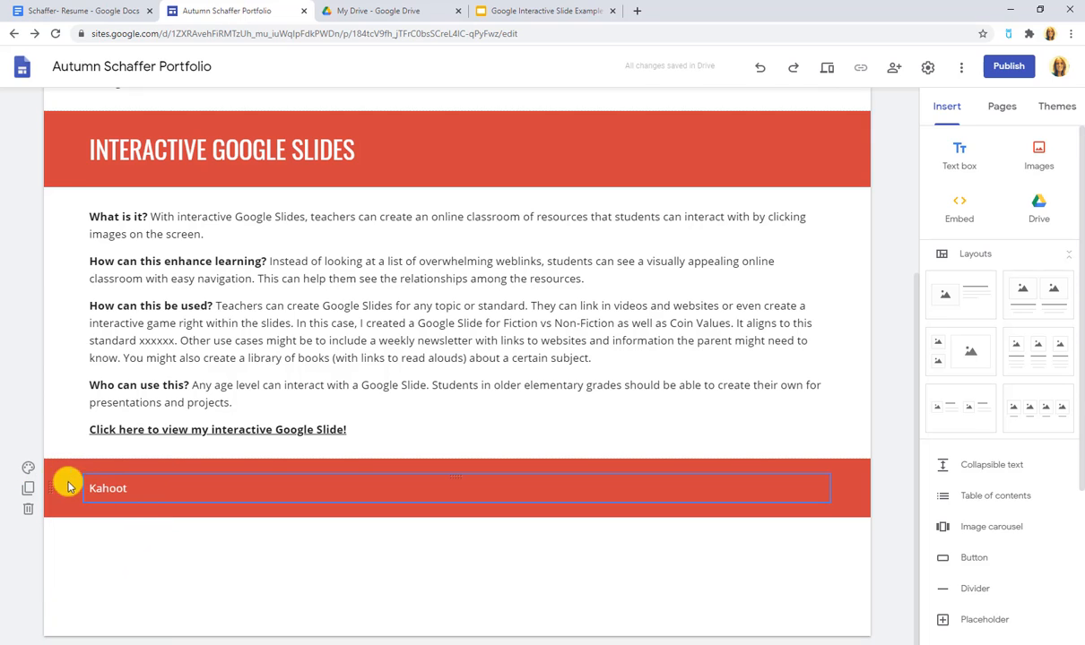
Step: Apply the Heading style to the Kahoot text
left_click(27, 468)
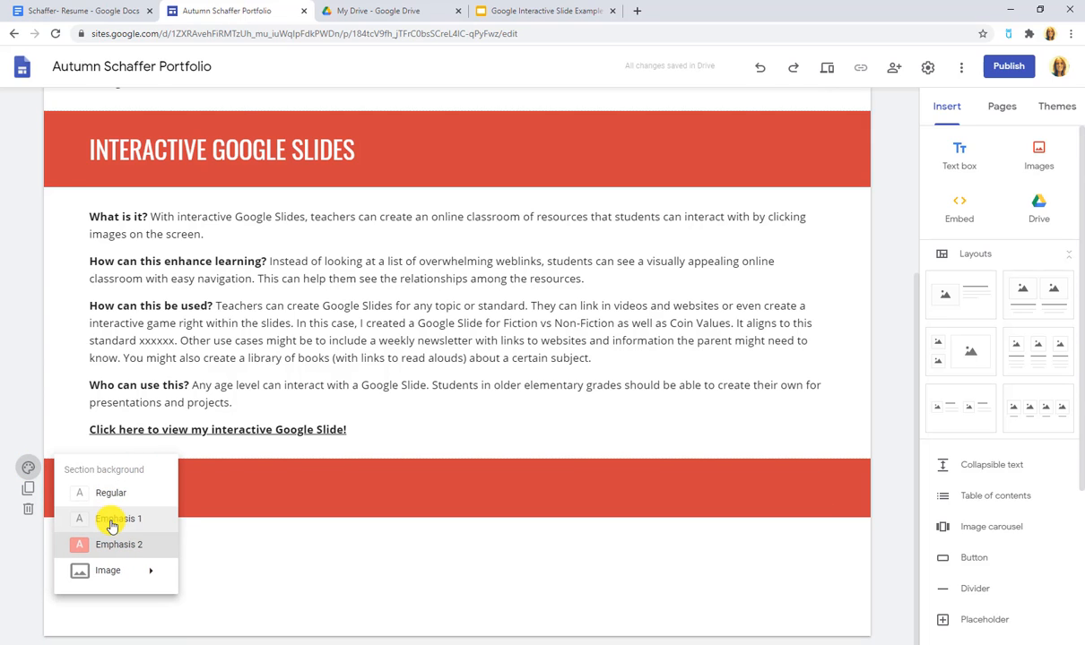
left_click(215, 482)
double_click(136, 491)
left_click(132, 454)
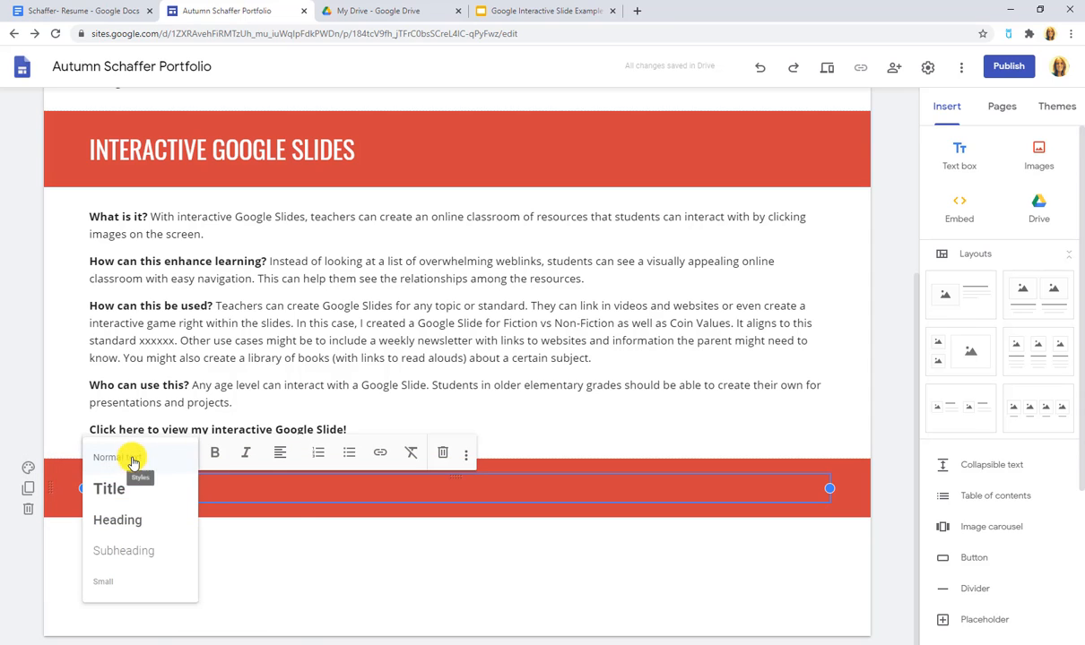
left_click(120, 518)
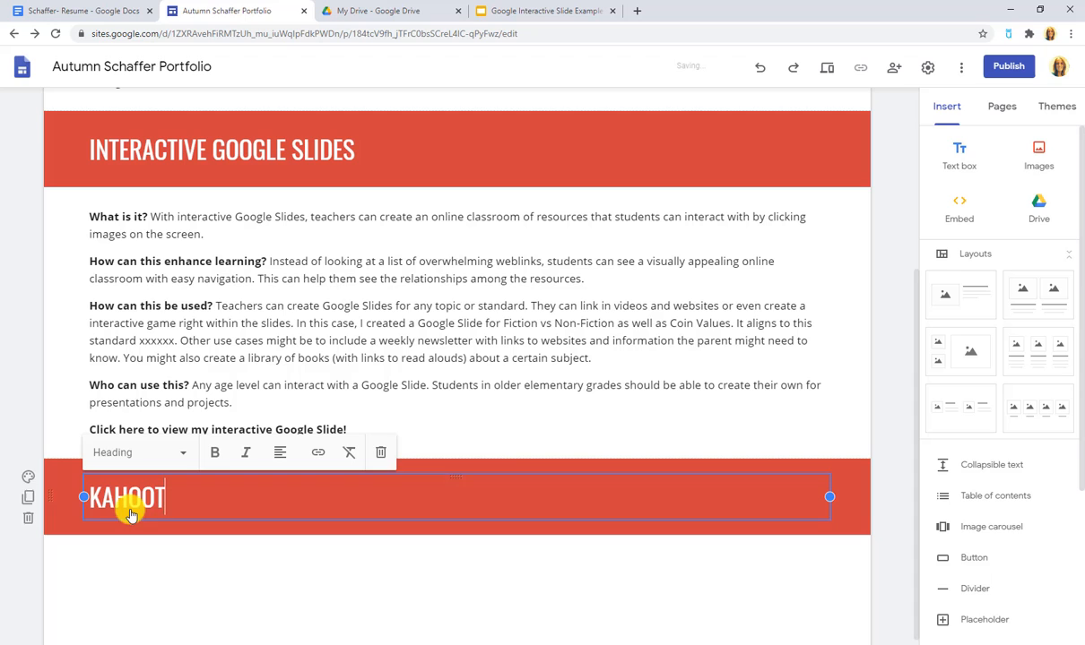
left_click(166, 547)
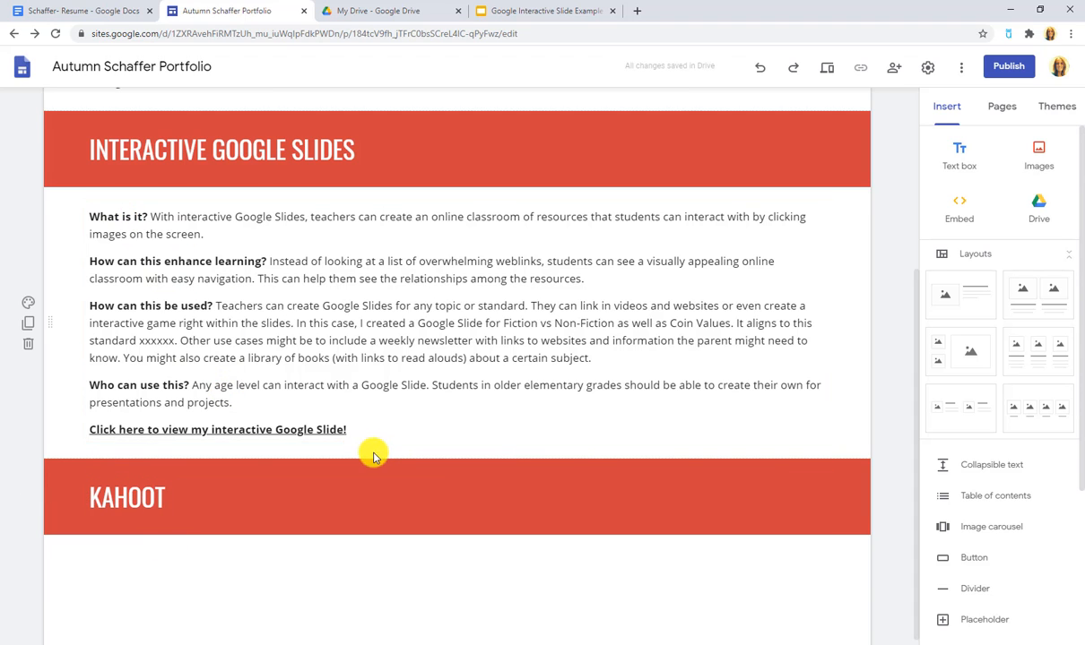
scroll(201, 578, "down", 1)
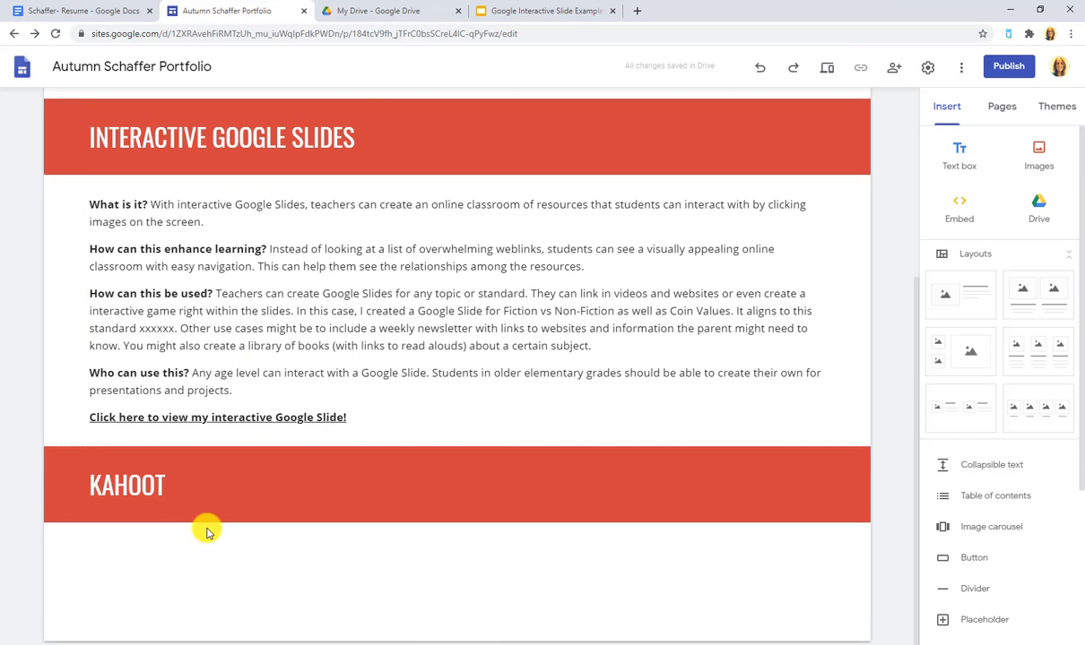
scroll(207, 531, "up", 3)
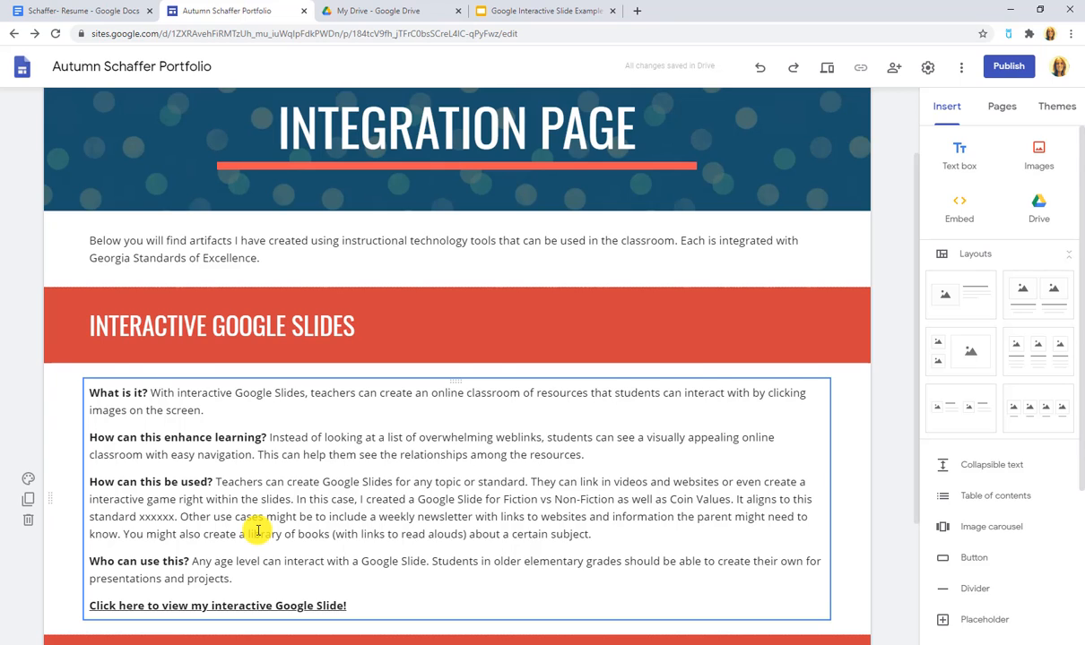
scroll(257, 531, "down", 3)
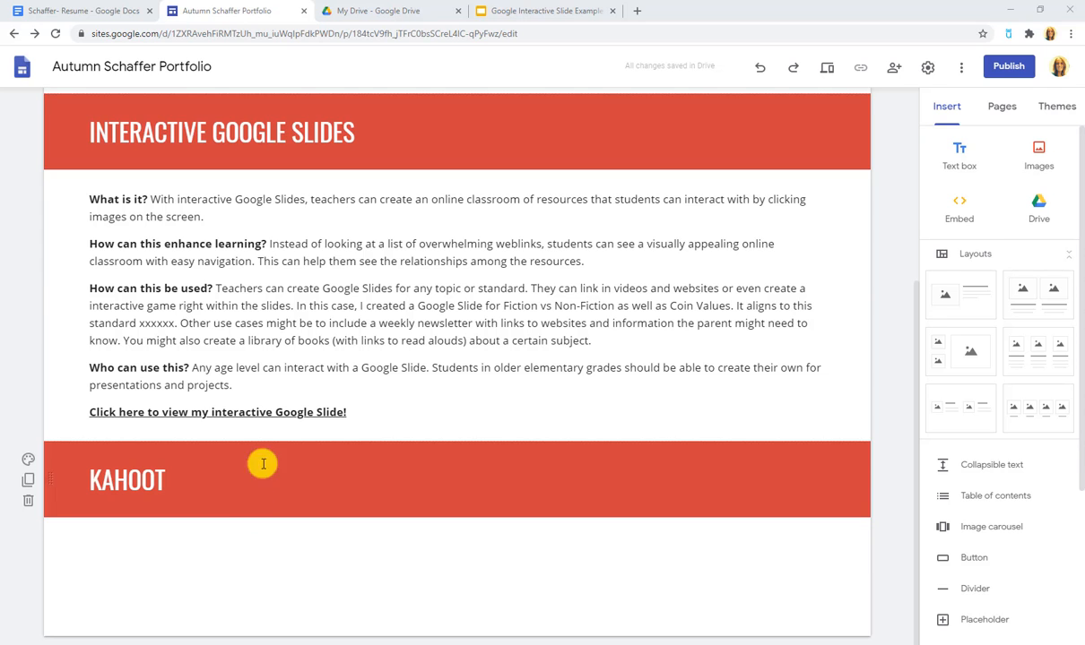
scroll(286, 314, "up", 3)
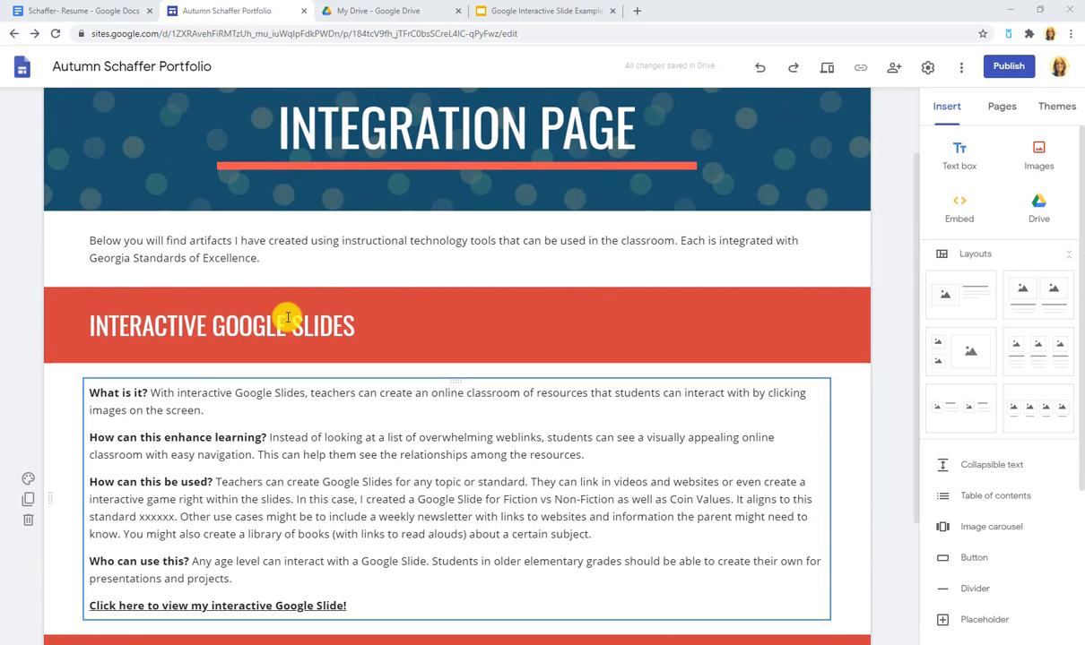
scroll(289, 458, "down", 3)
left_click(291, 461)
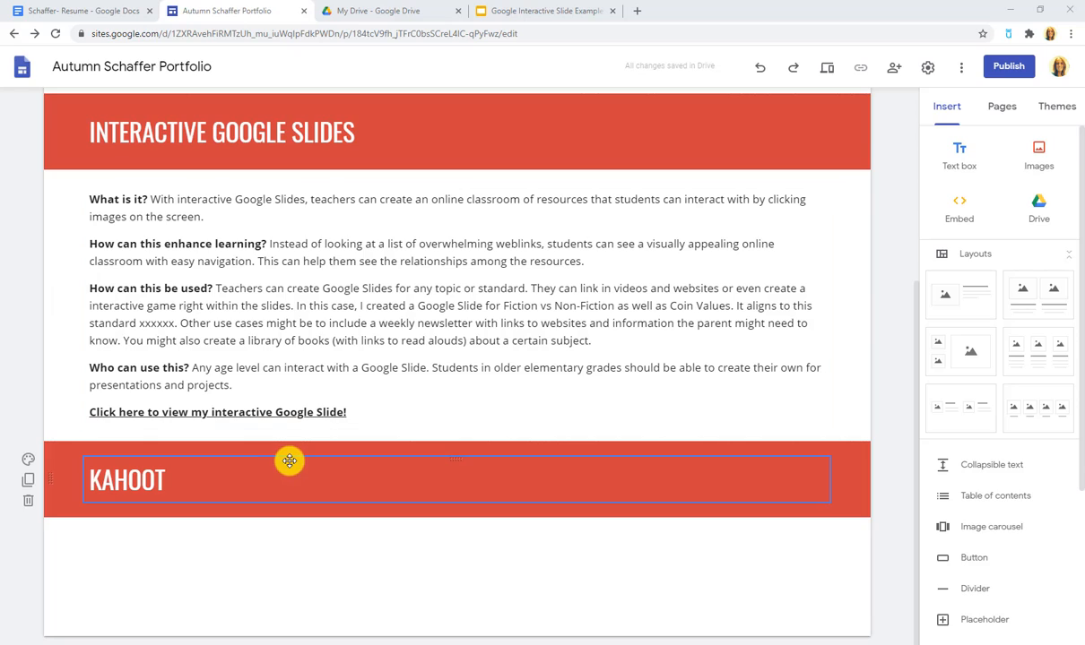
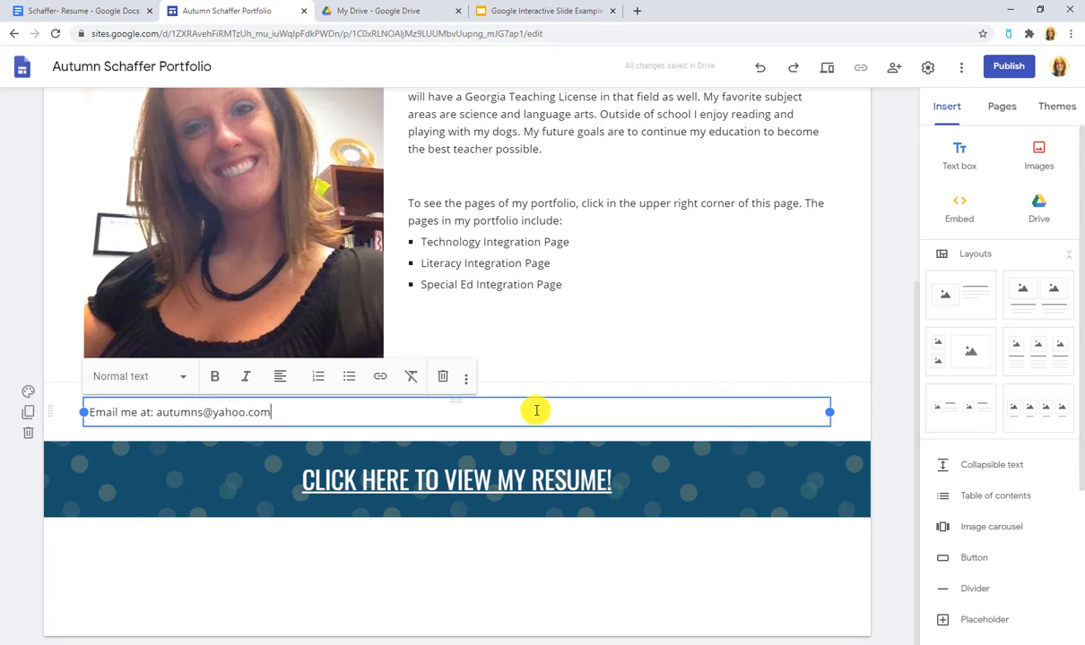
Step: Bold the whole "Email me at:" contact line above the resume link on the home page and deselect it
left_click_drag(322, 414, 72, 416)
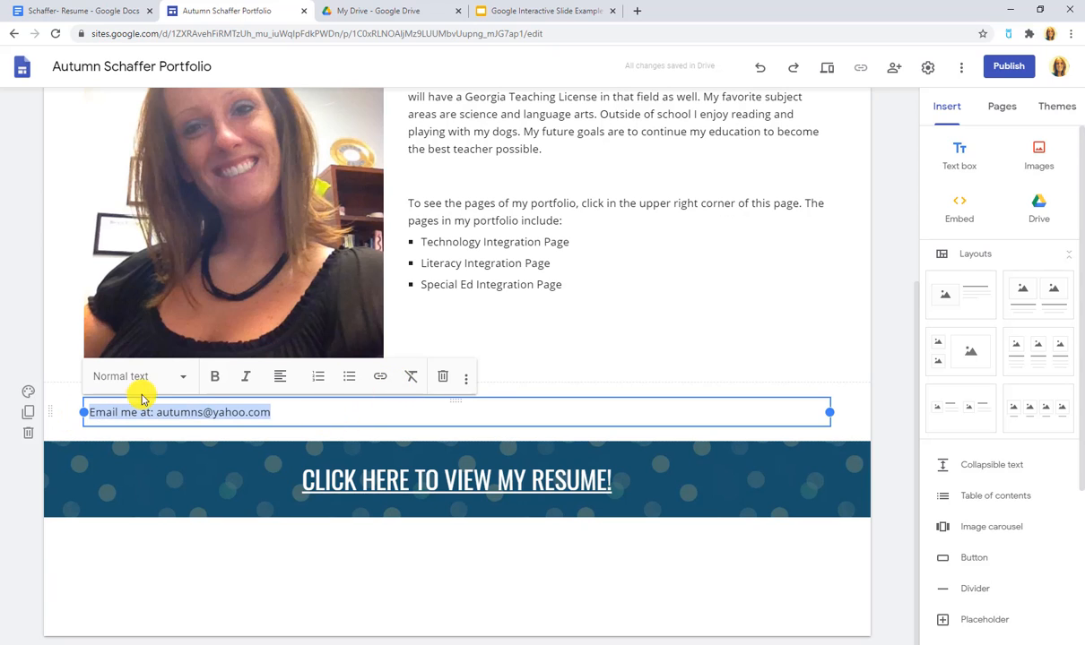
left_click(212, 376)
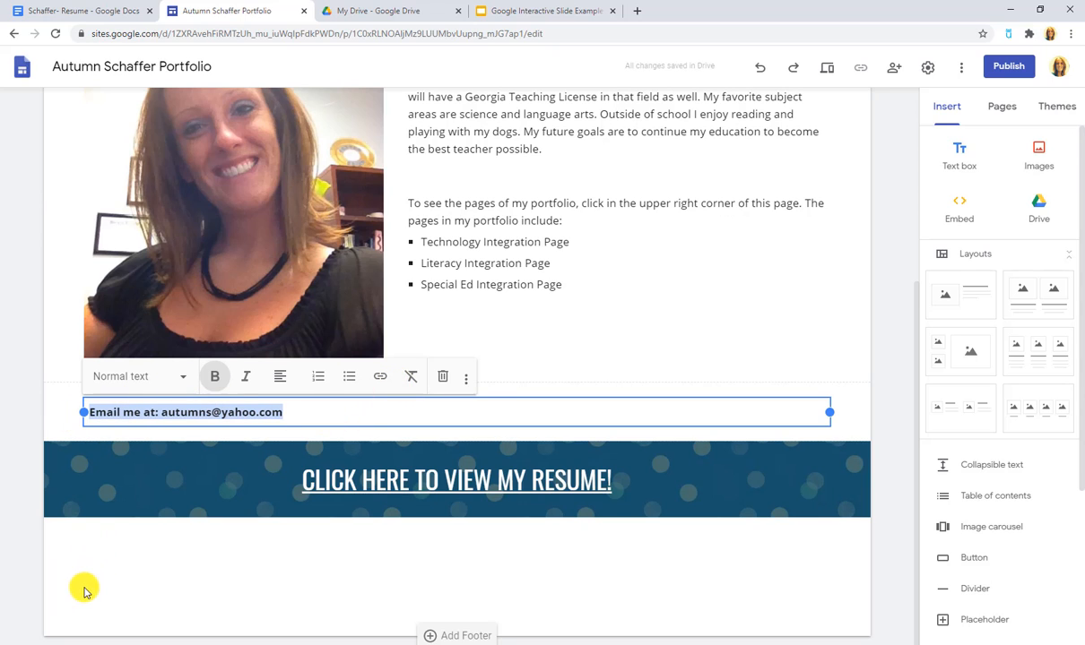
left_click(888, 338)
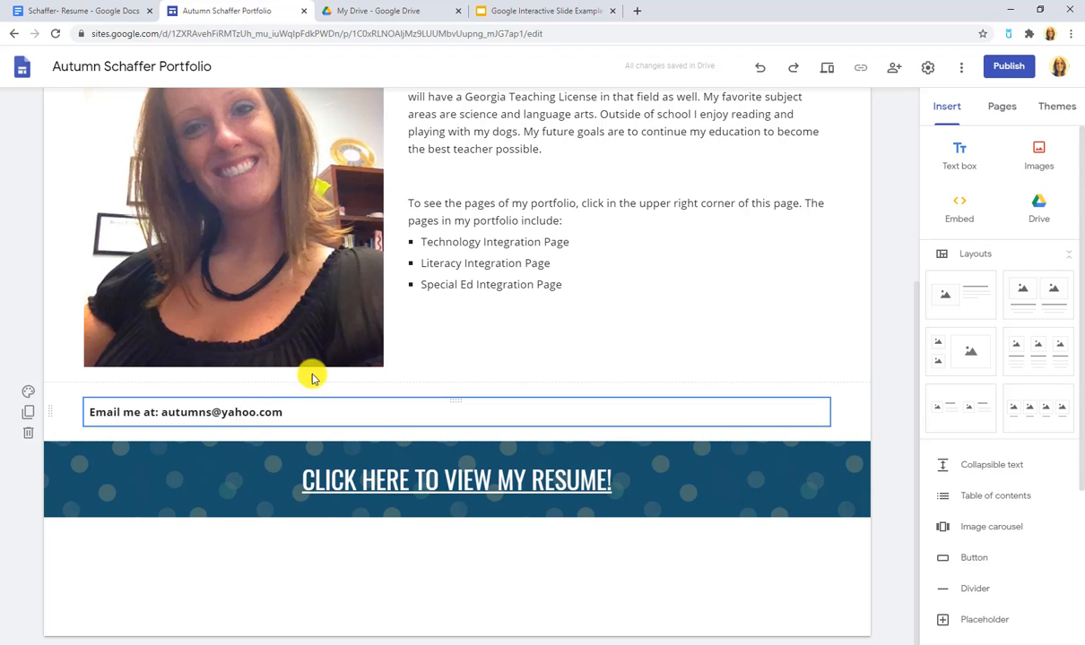
Step: Review the home page and publish the site to the web at the entered web address, viewable by anyone
scroll(564, 359, "up", 3)
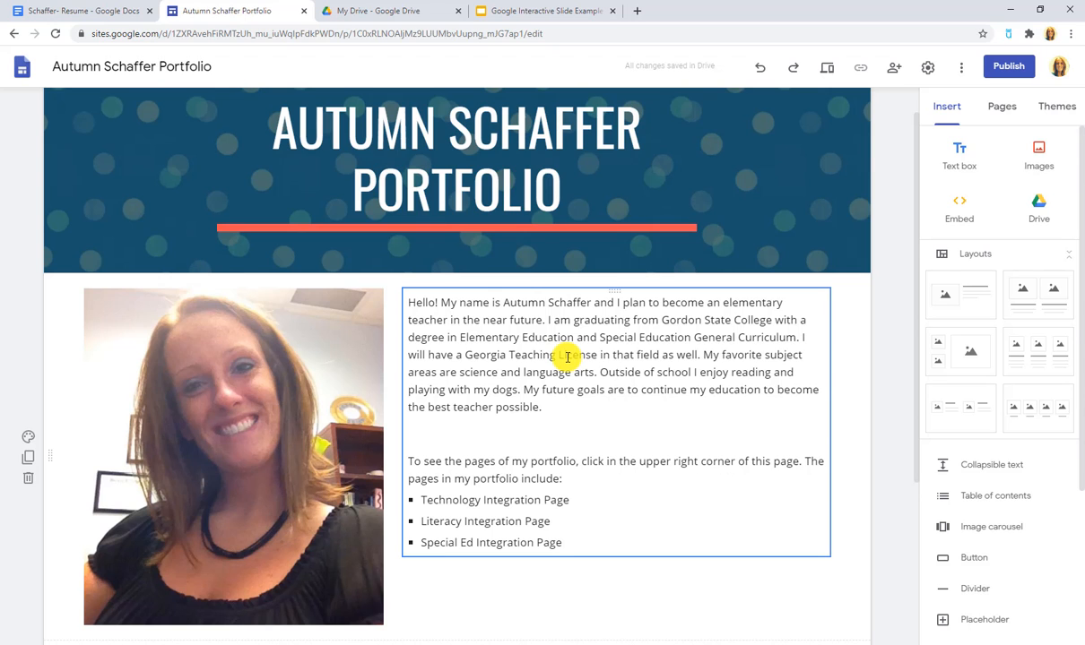
scroll(564, 358, "down", 2)
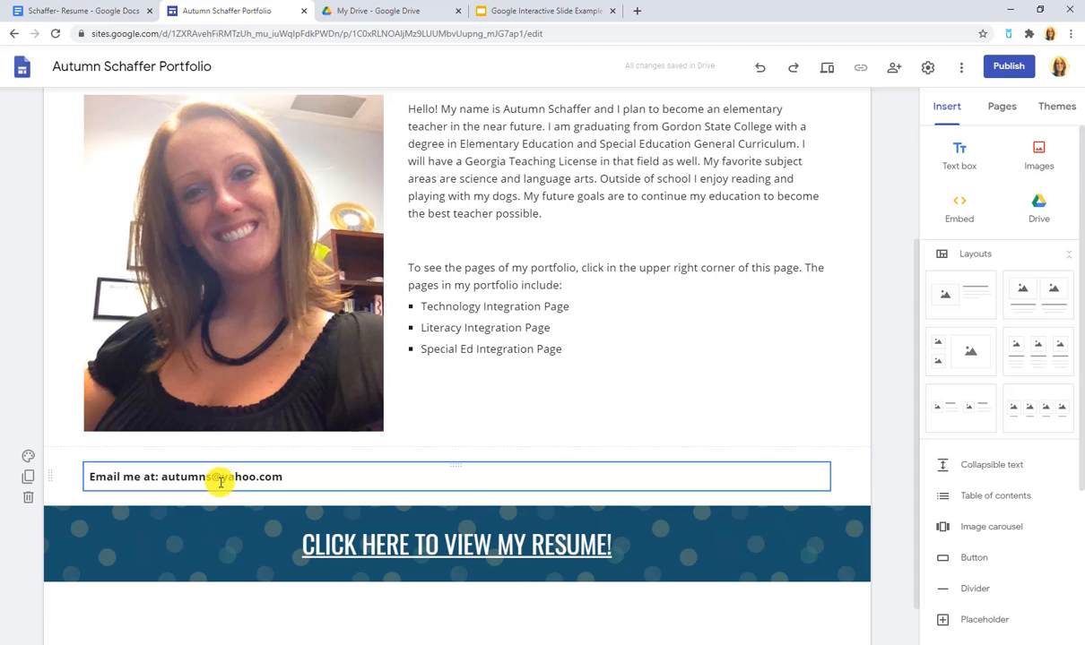
scroll(222, 481, "up", 2)
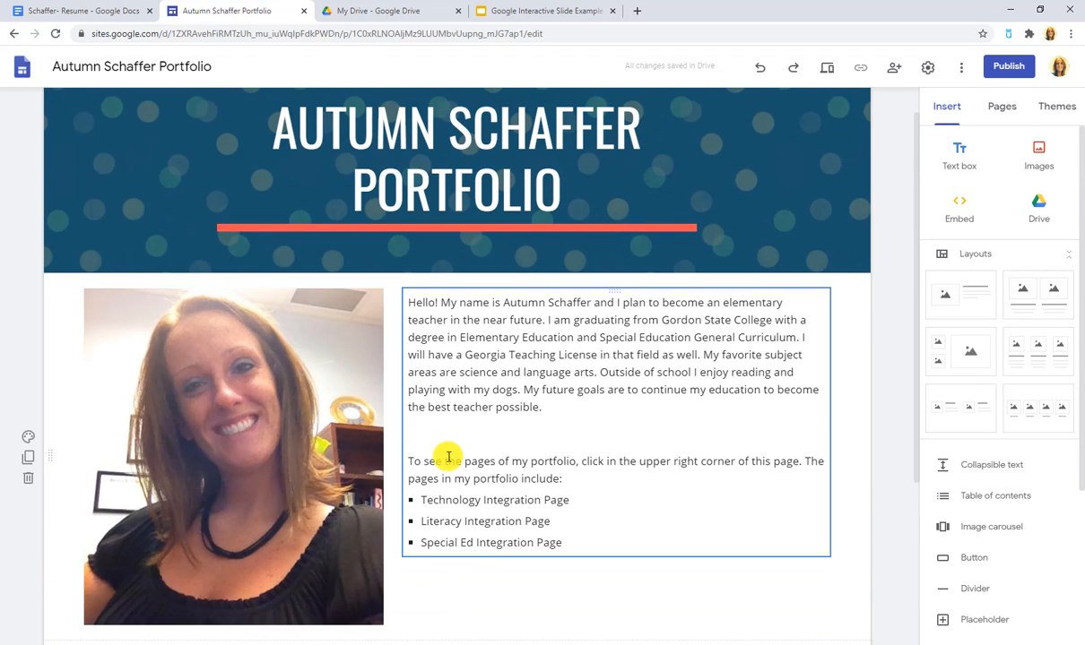
scroll(445, 456, "down", 2)
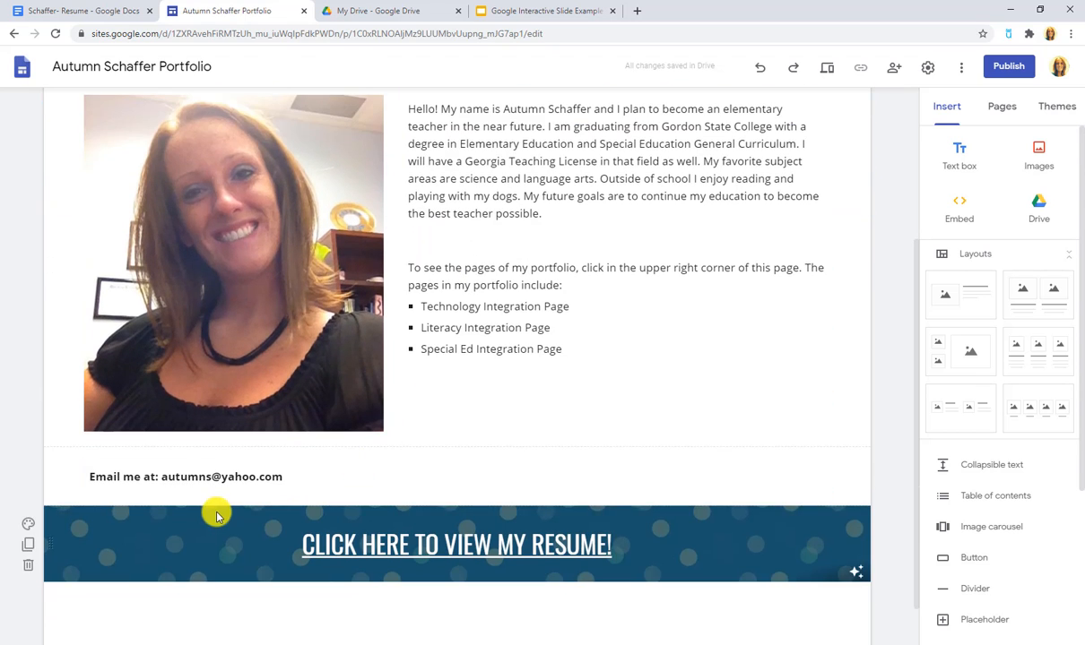
scroll(521, 493, "up", 3)
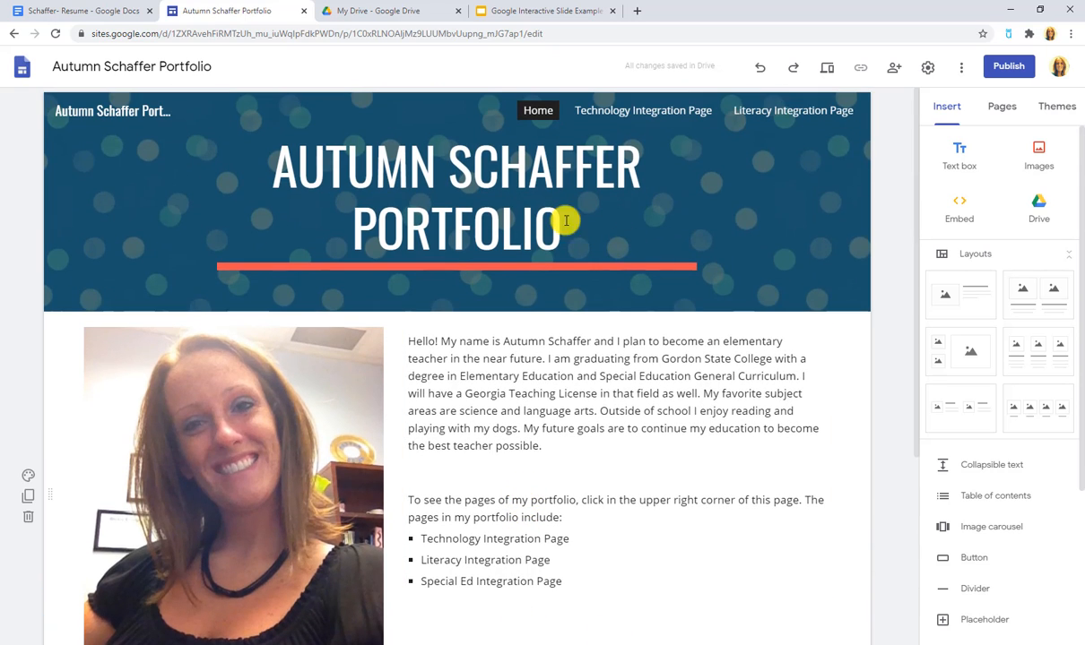
left_click(997, 72)
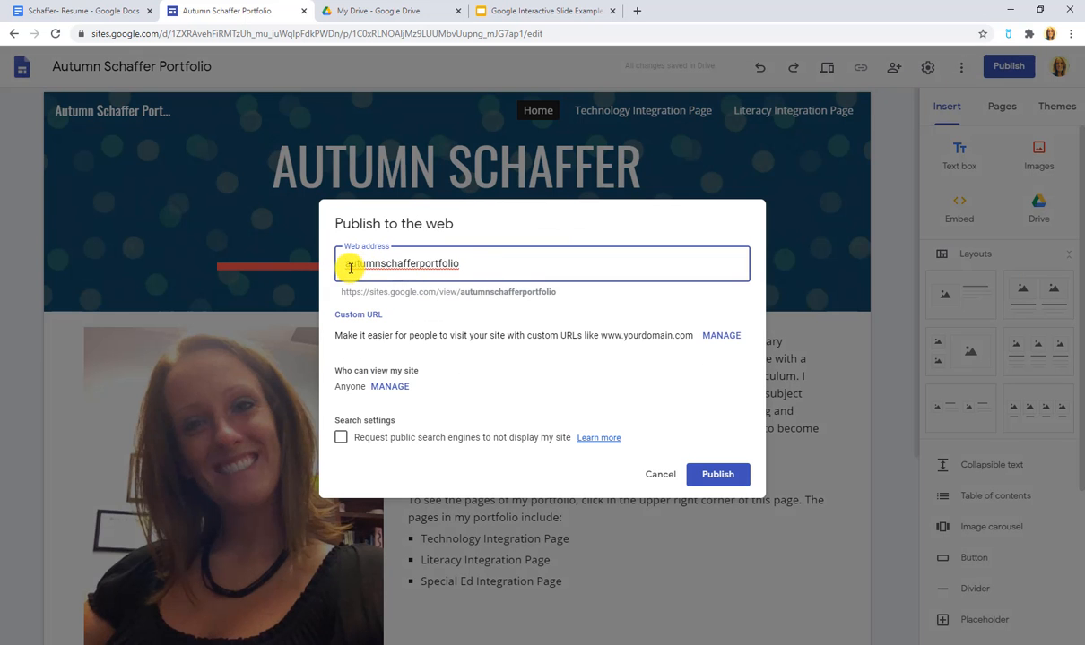
left_click_drag(346, 267, 468, 265)
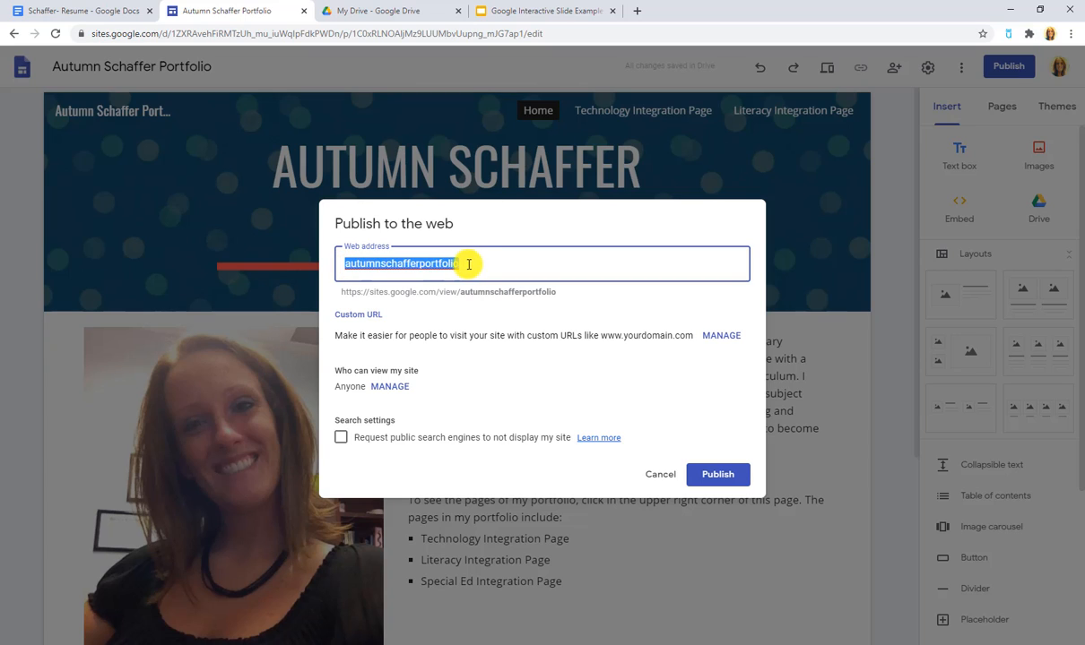
left_click(369, 264)
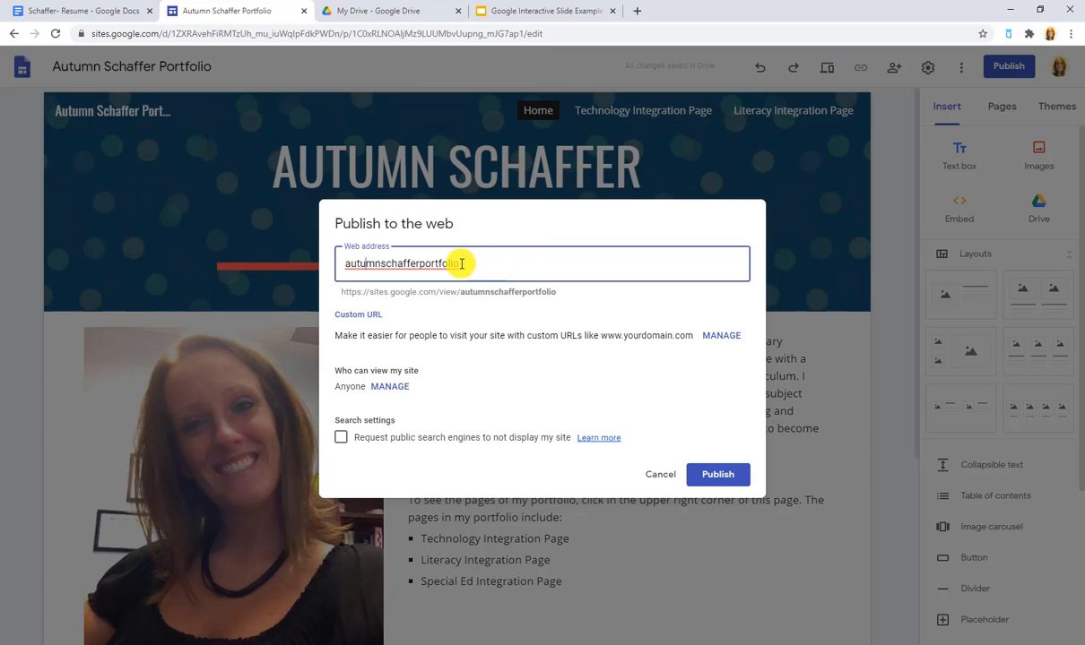
left_click_drag(459, 263, 327, 266)
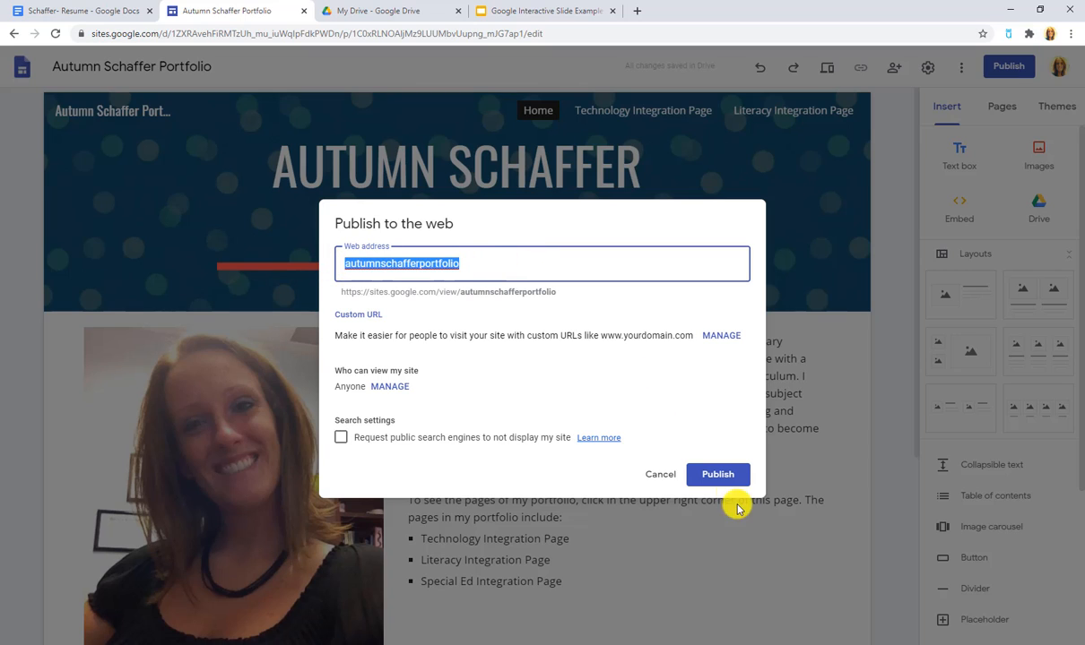
left_click(712, 473)
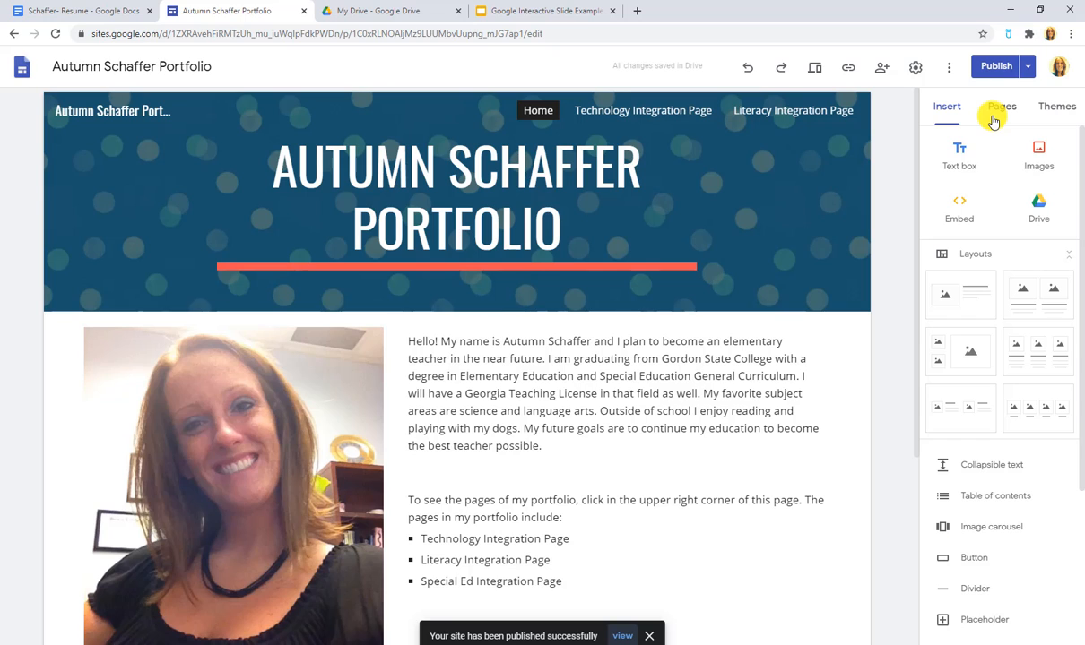
Step: Check which account is signed in and leave the site editor for google.com
left_click(1056, 69)
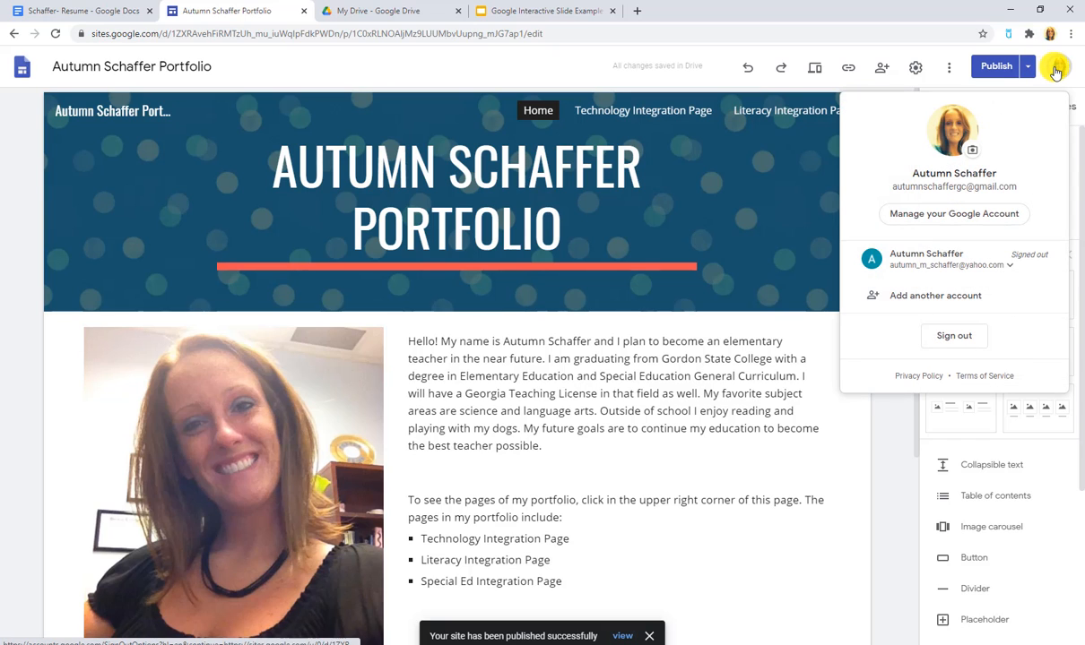
left_click(565, 33)
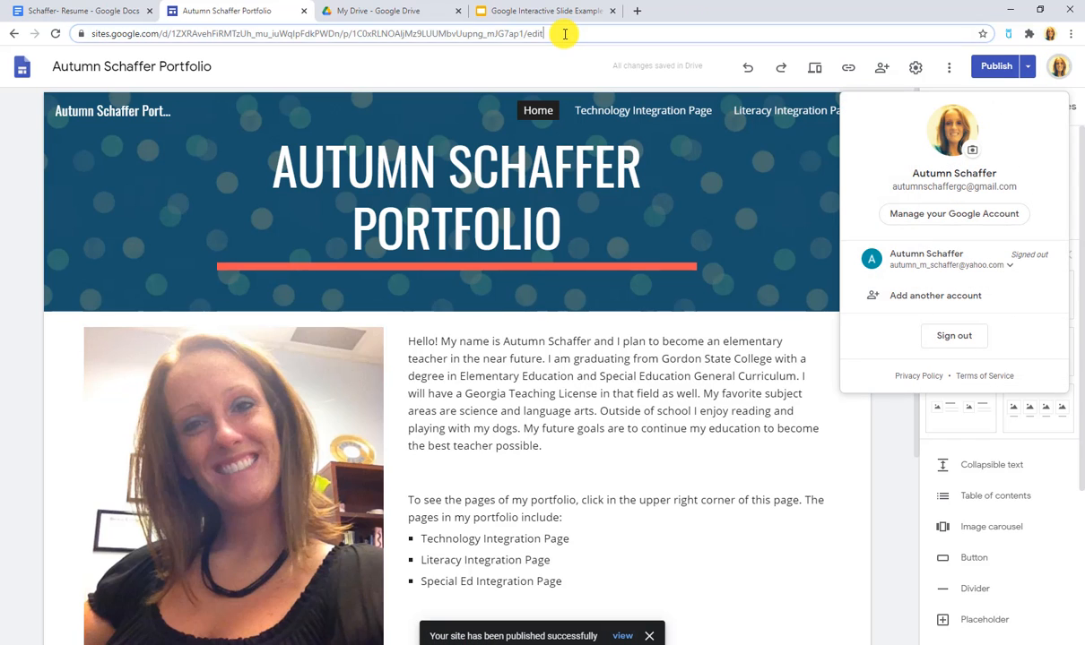
type("google.com")
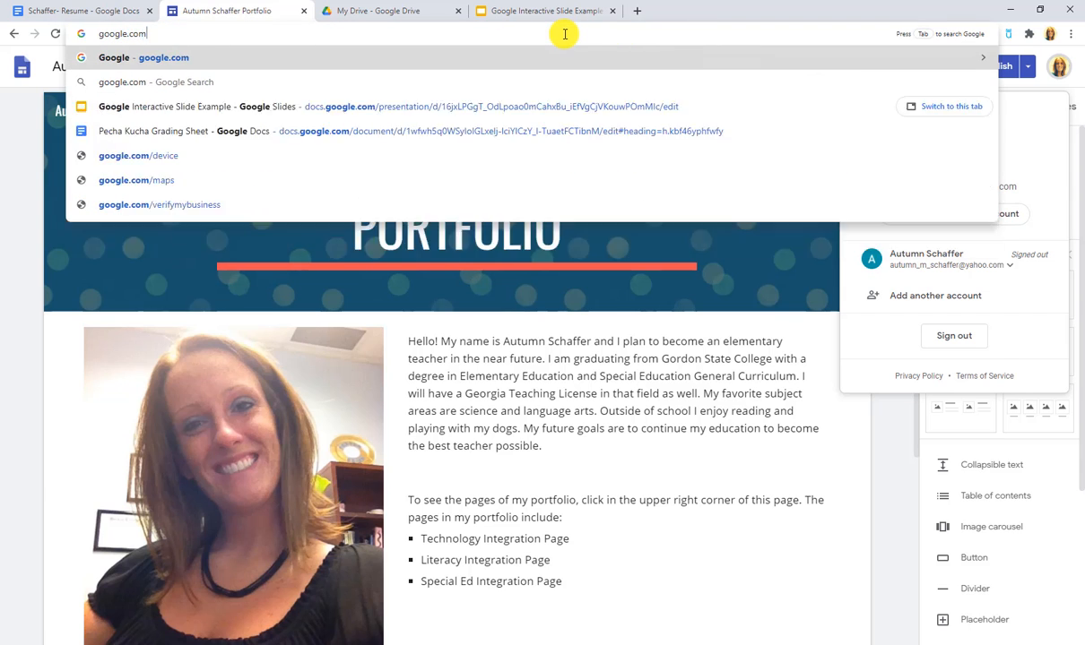
key("Return")
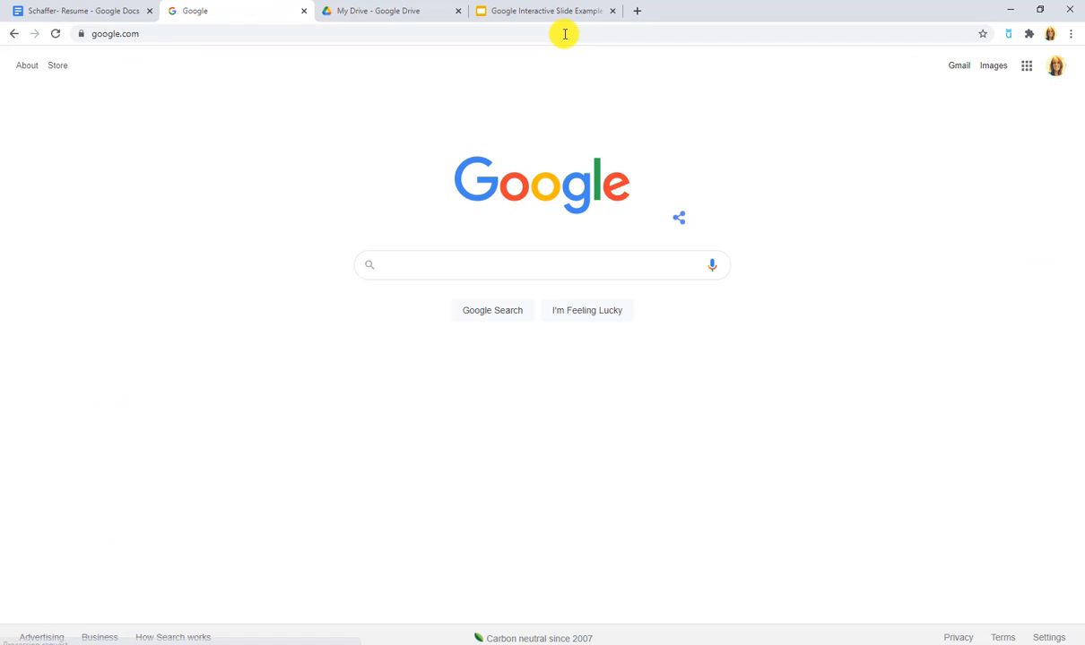
Step: Search for "google sites", open Google Sites, and reopen the portfolio from the recent sites
type("google sites")
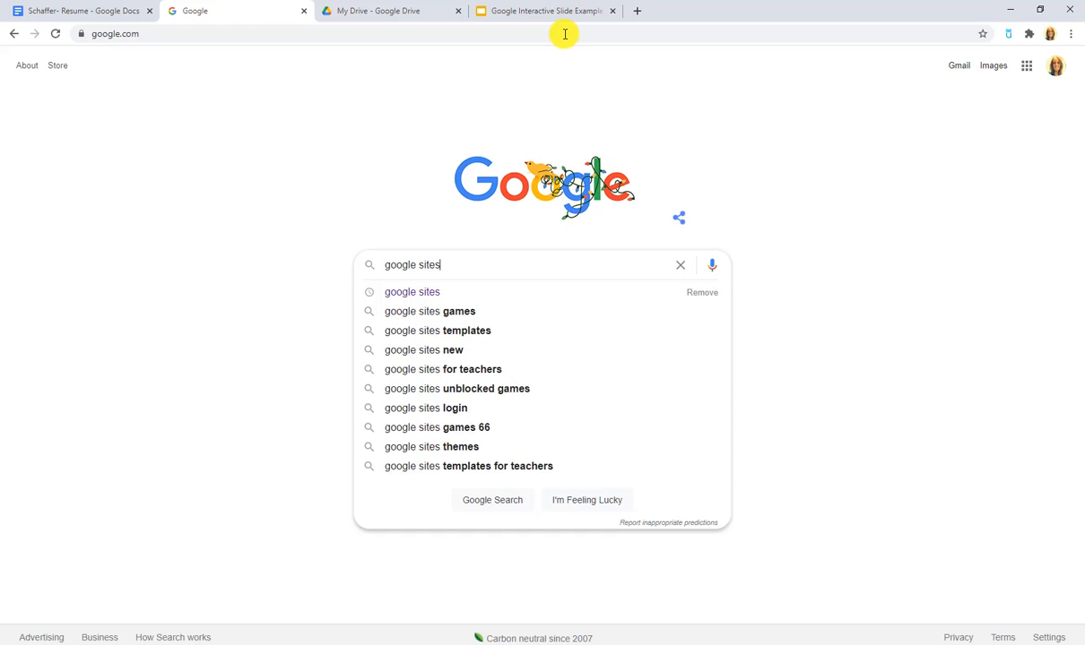
key("Return")
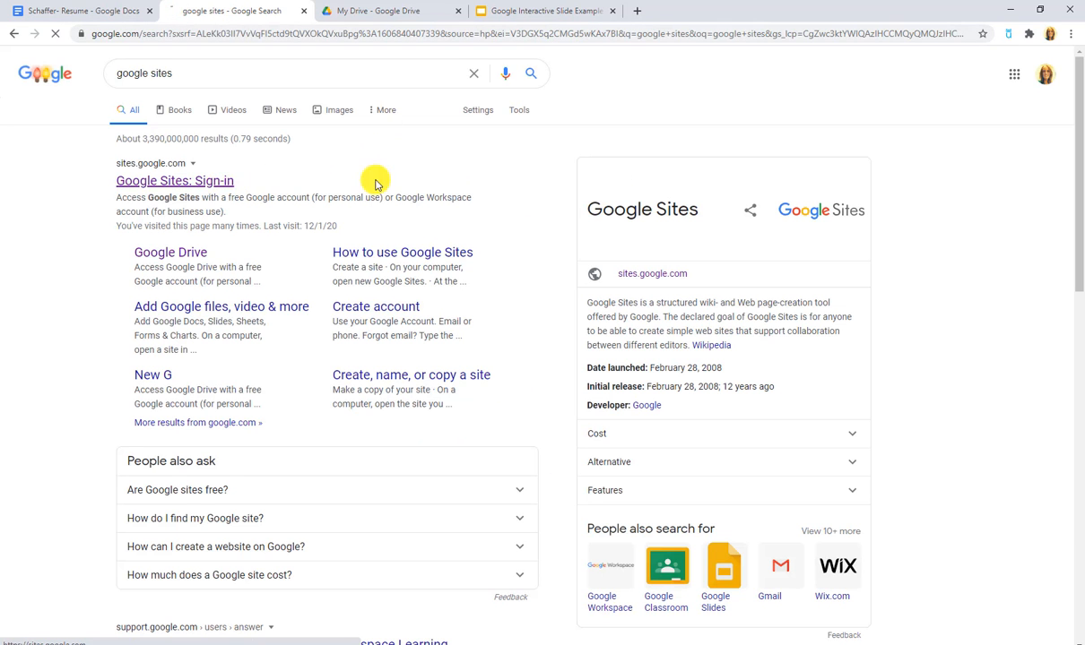
left_click(376, 181)
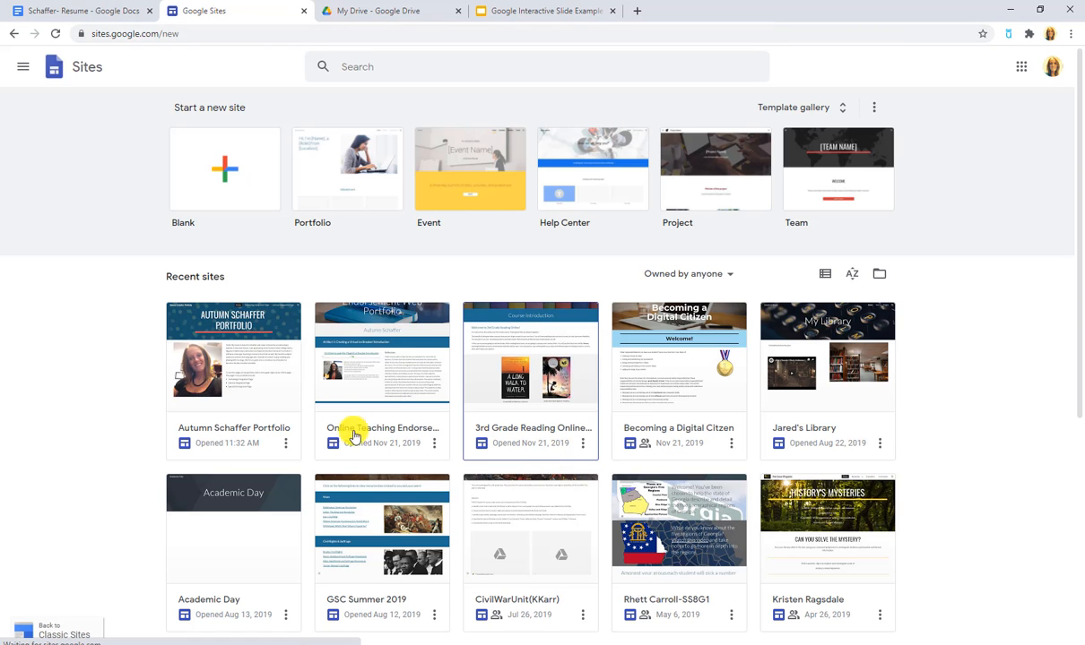
left_click(194, 383)
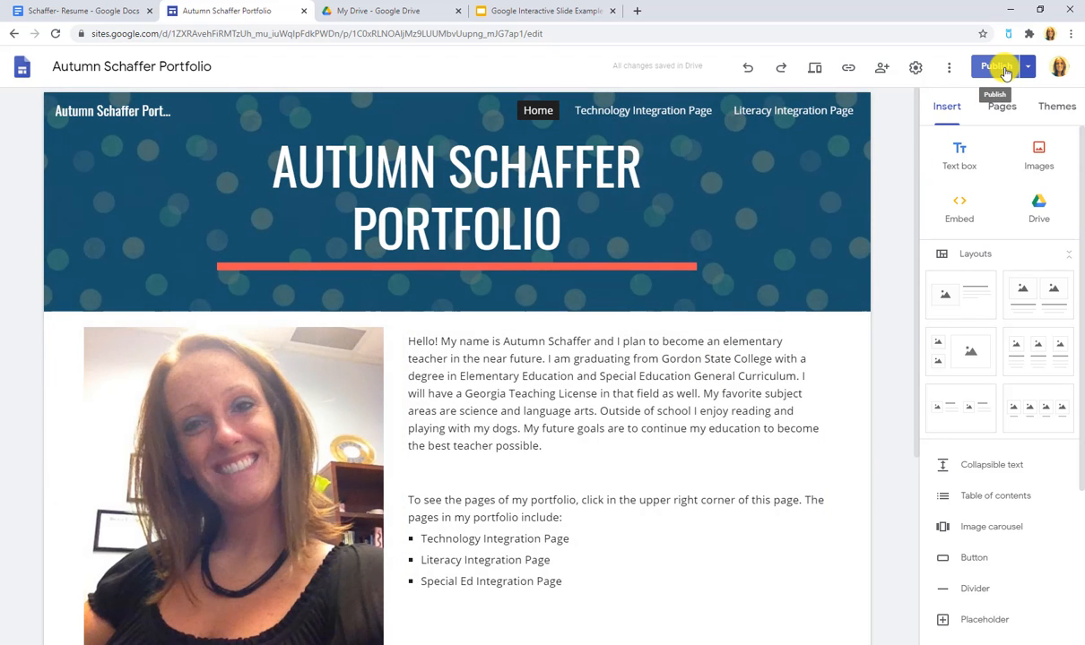
Step: Preview the portfolio site and look over the home page down to the email line and resume link
left_click(818, 68)
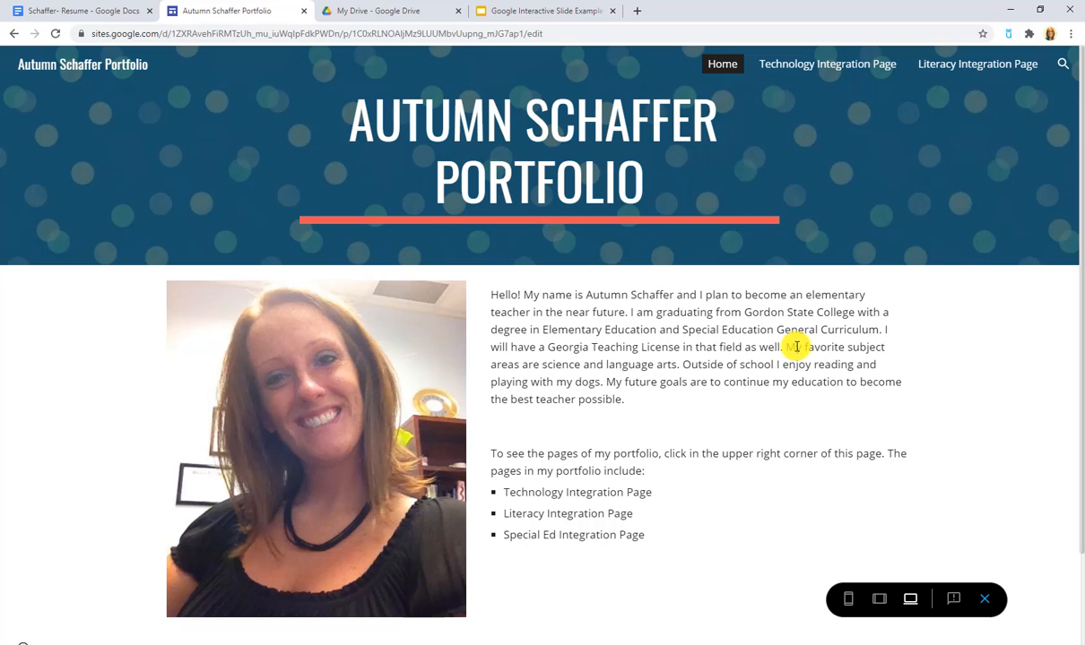
scroll(795, 347, "down", 2)
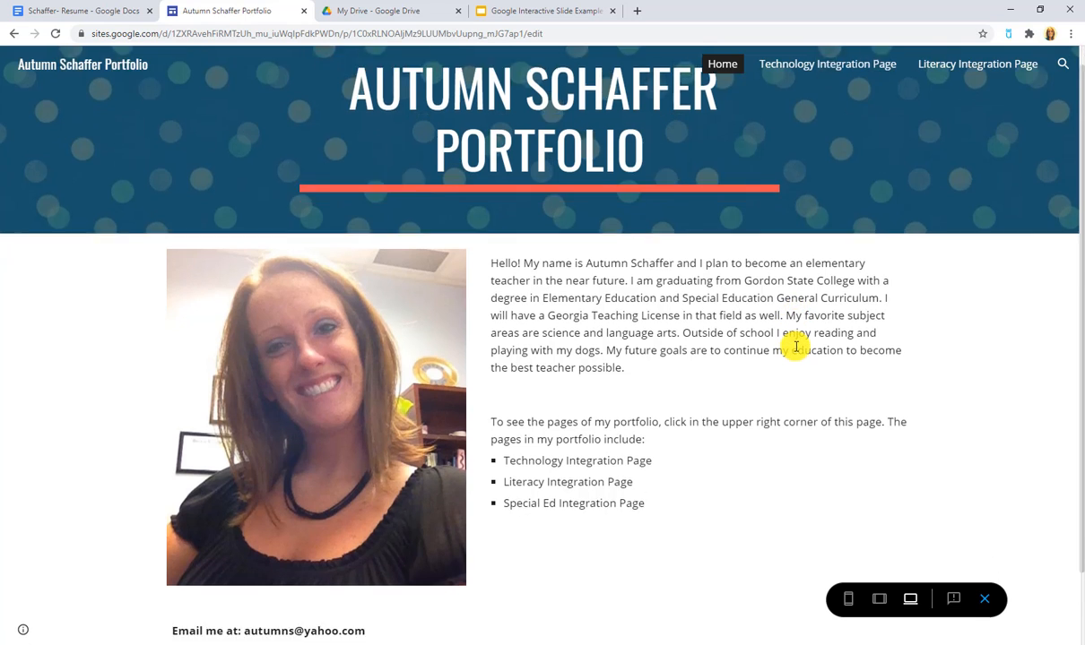
scroll(795, 347, "up", 2)
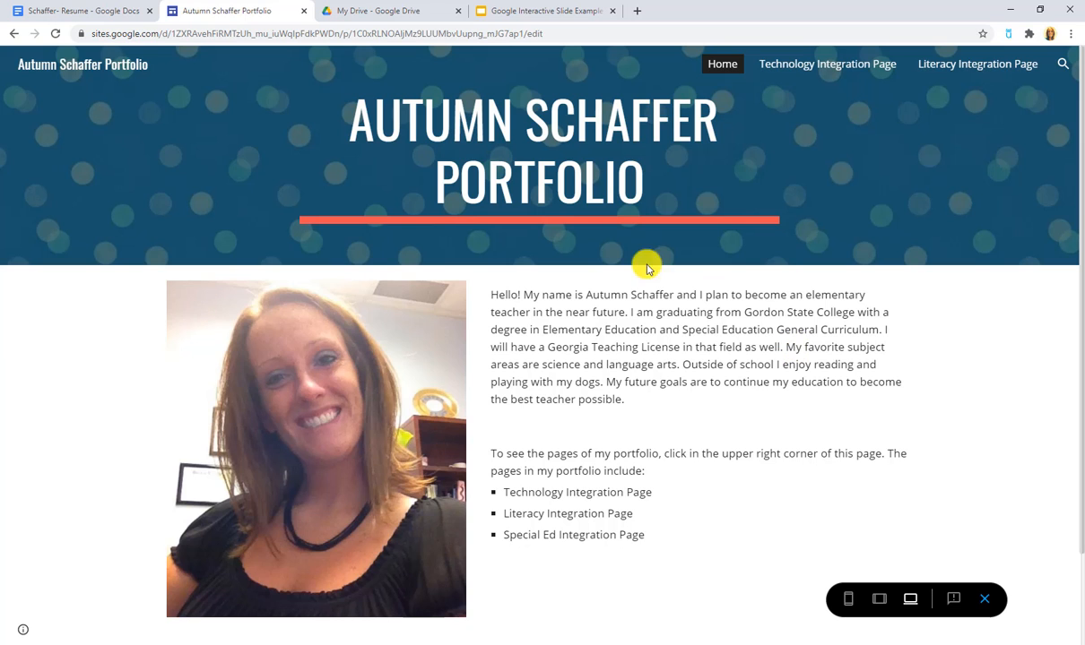
scroll(618, 431, "down", 2)
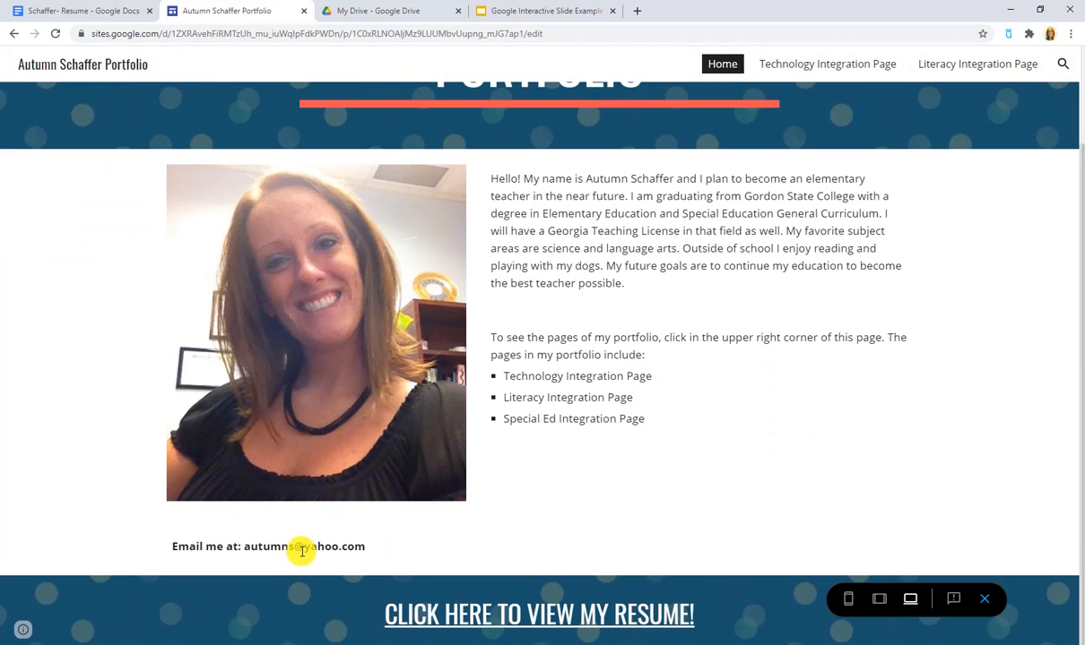
scroll(780, 405, "up", 2)
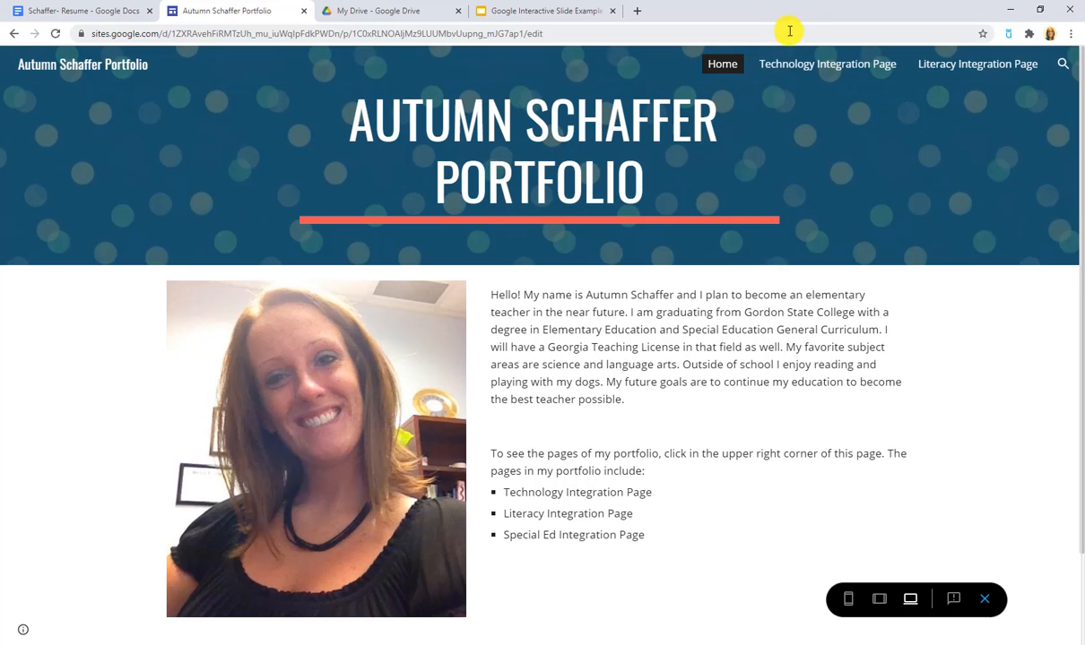
Step: View the Technology Integration Page in the preview, test its interactive Google Slides link, and close the opened presentation
left_click(791, 65)
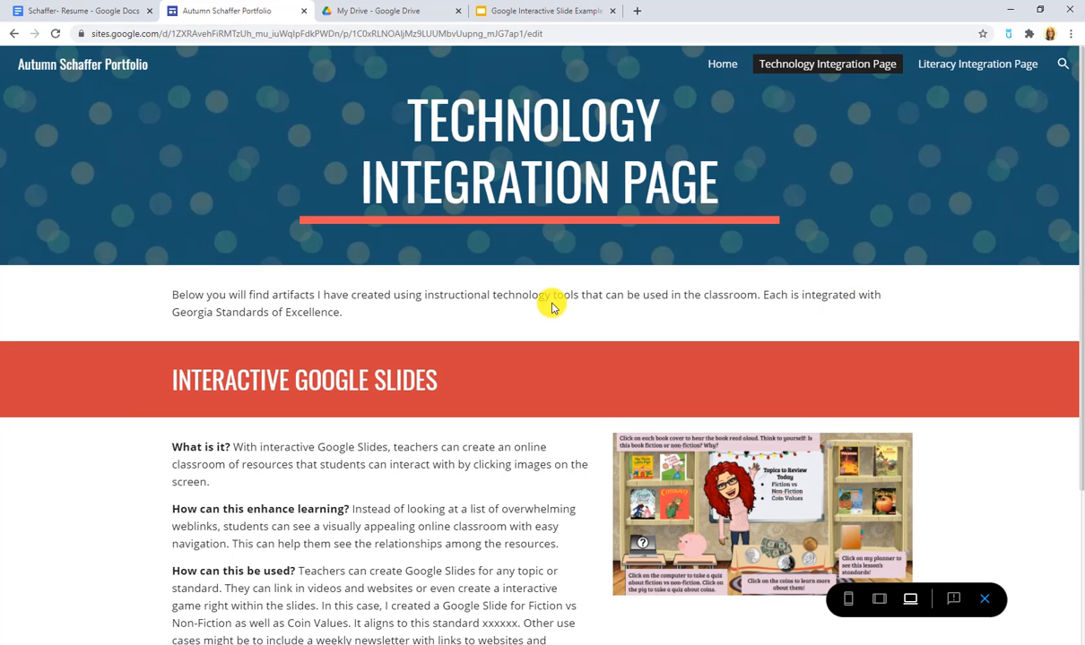
scroll(552, 302, "down", 3)
left_click(744, 305)
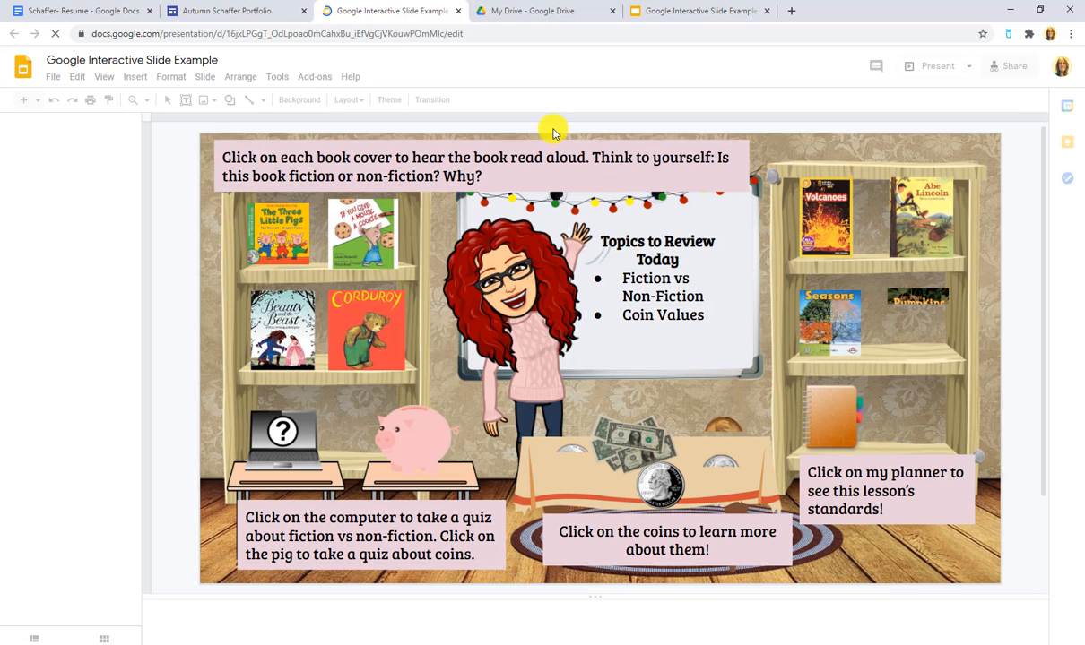
left_click(457, 11)
scroll(571, 318, "up", 3)
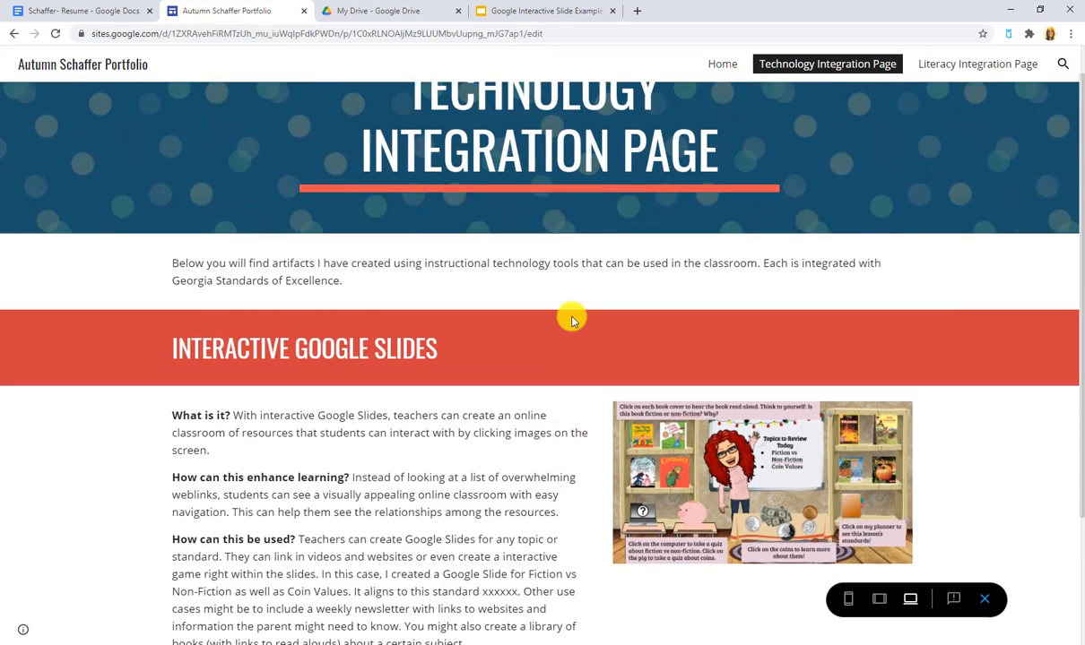
Step: Return to the Home page in the preview and test the "Click here to view my resume!" link
left_click(722, 64)
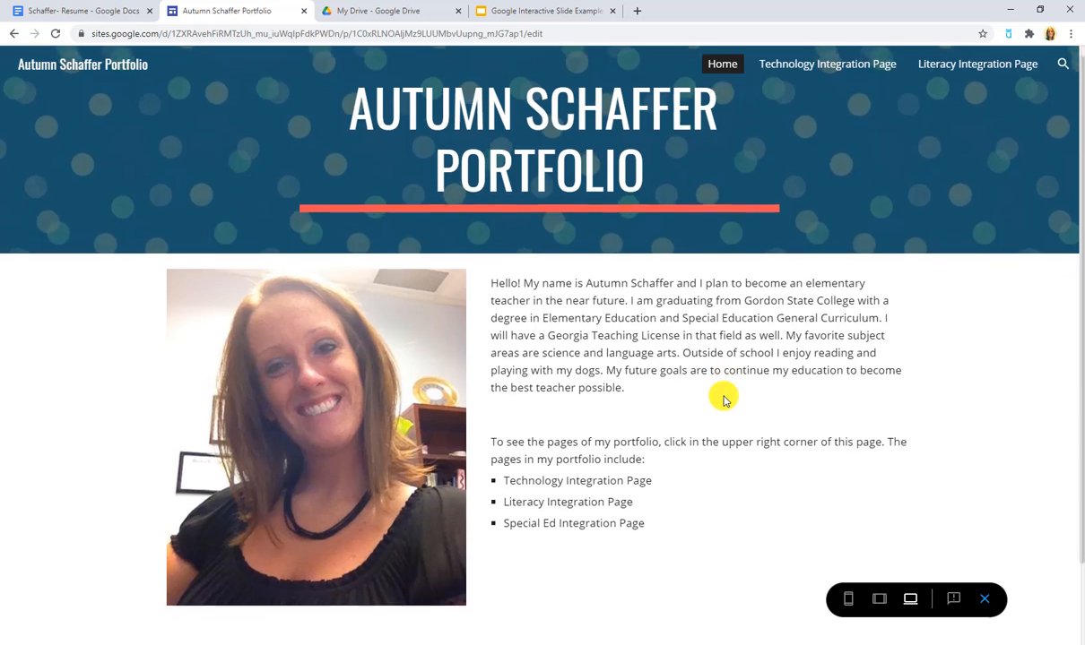
scroll(722, 397, "down", 3)
left_click(574, 610)
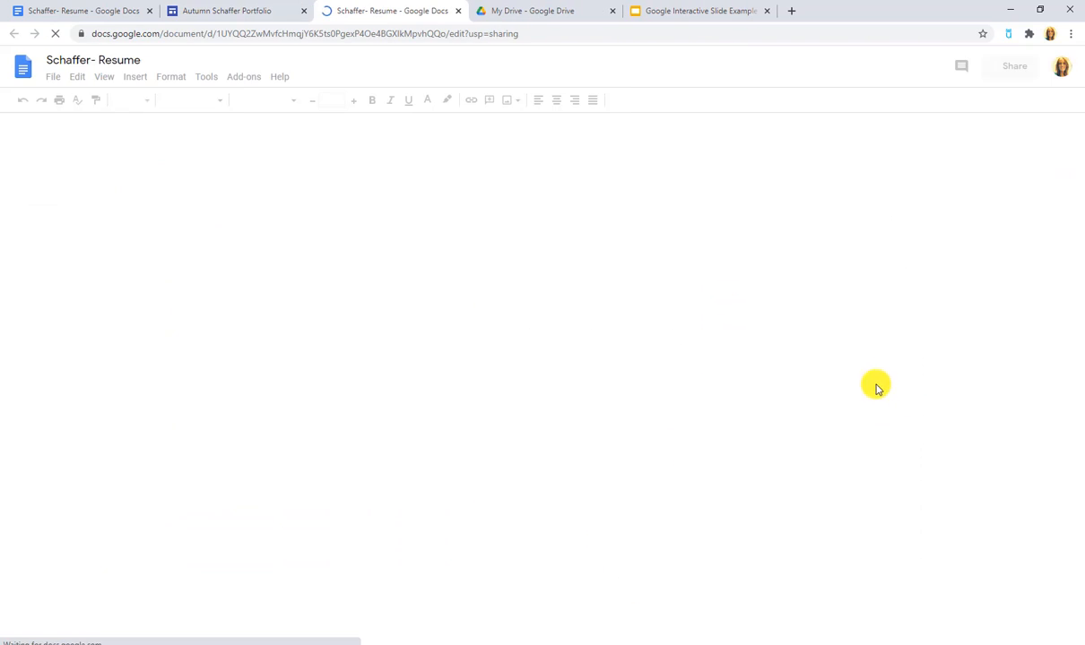
left_click(458, 14)
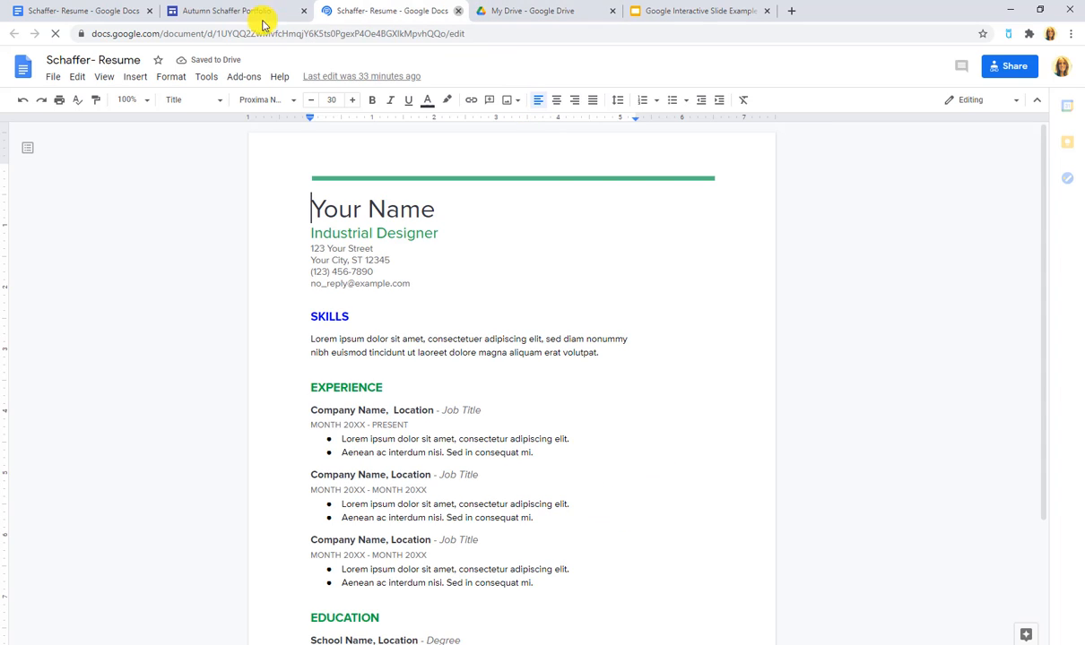
Step: Close the resume document and examine the portfolio's Home page in tablet preview, including the page list under More
left_click(233, 11)
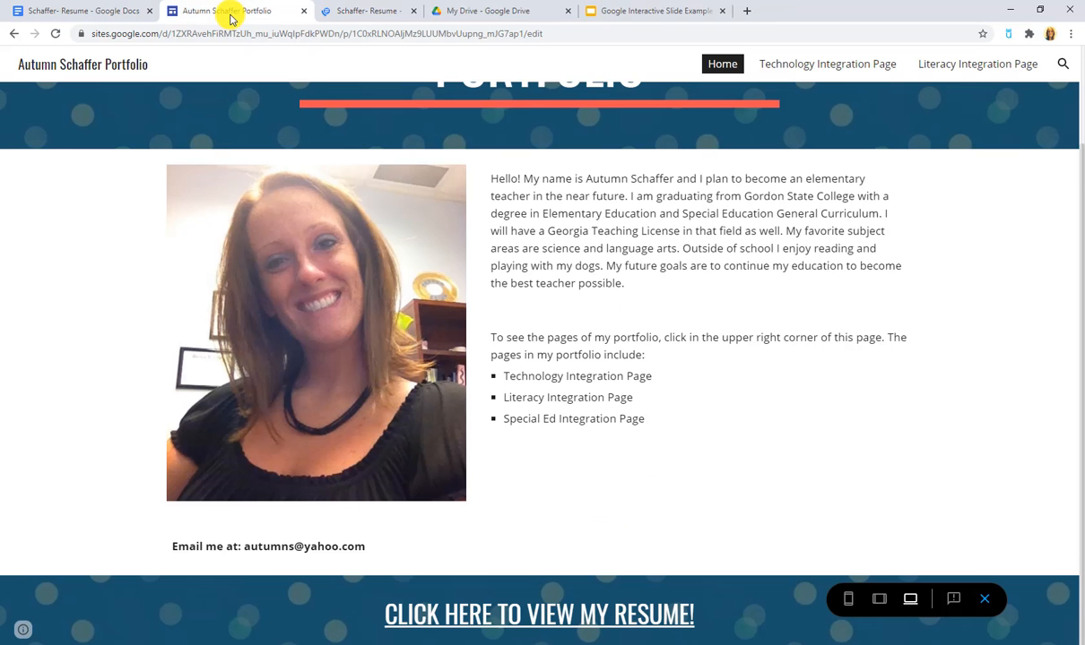
left_click(879, 599)
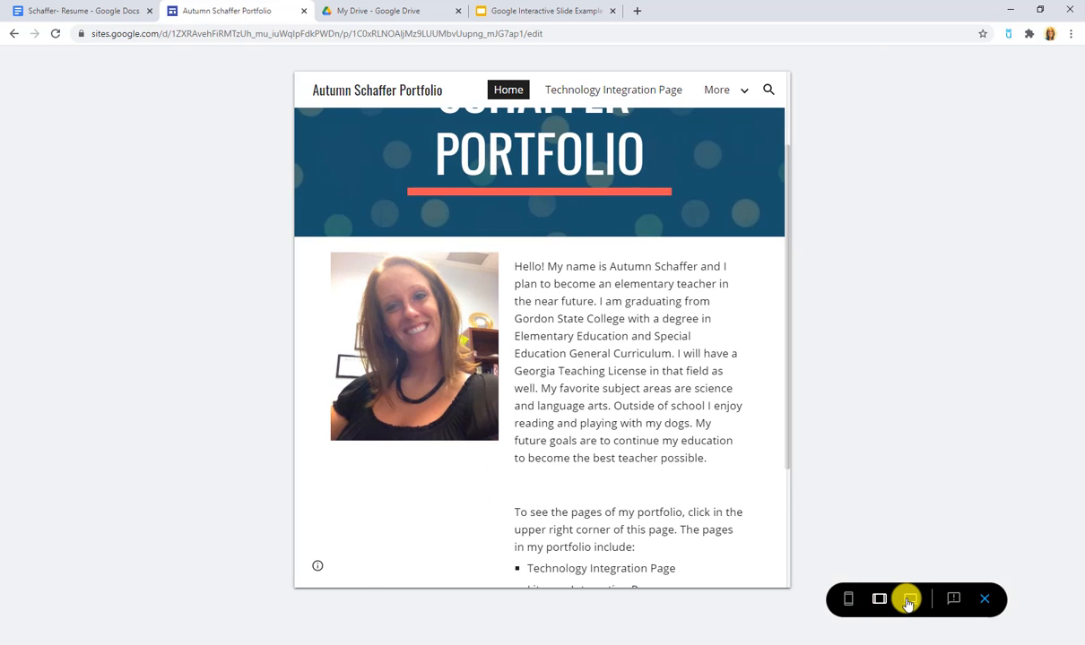
left_click(908, 599)
left_click(879, 599)
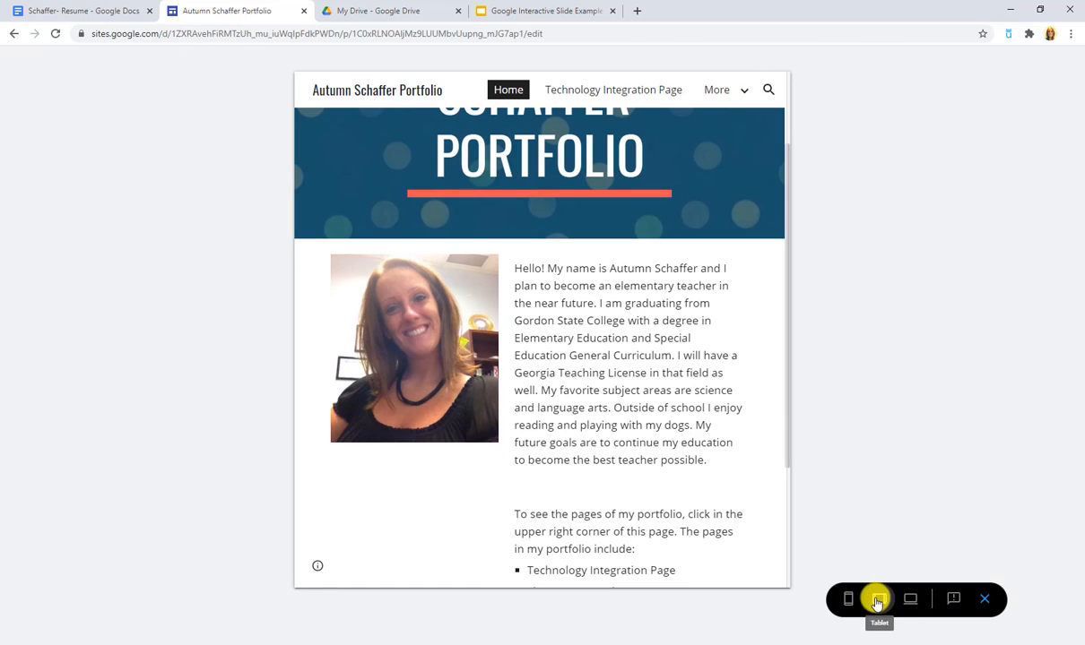
scroll(623, 401, "down", 3)
scroll(657, 402, "up", 3)
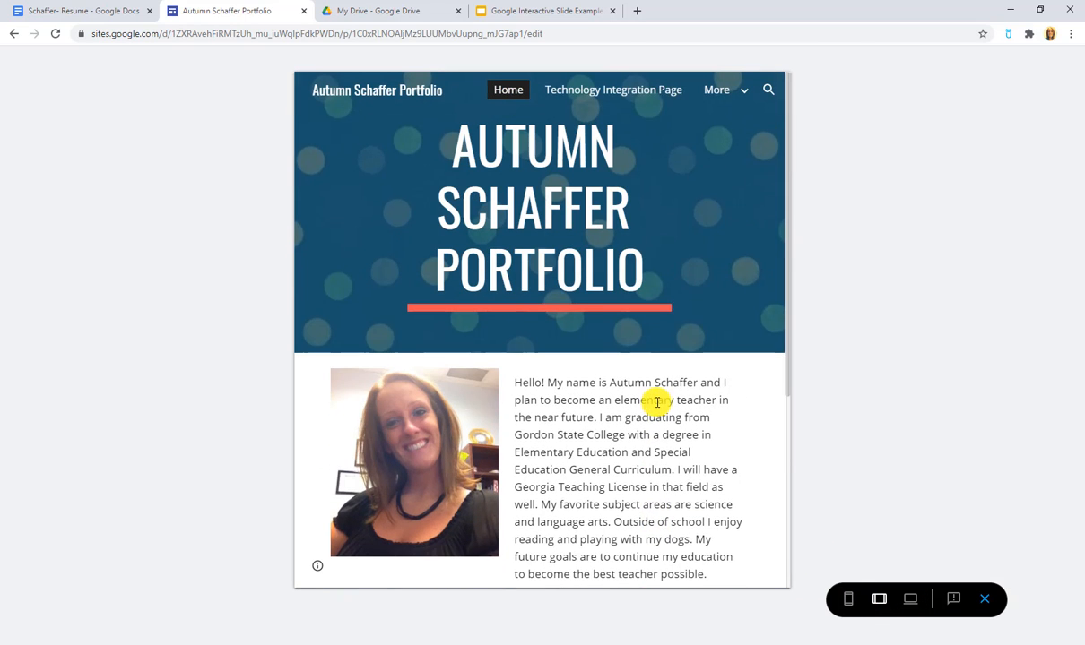
mouse_move(702, 91)
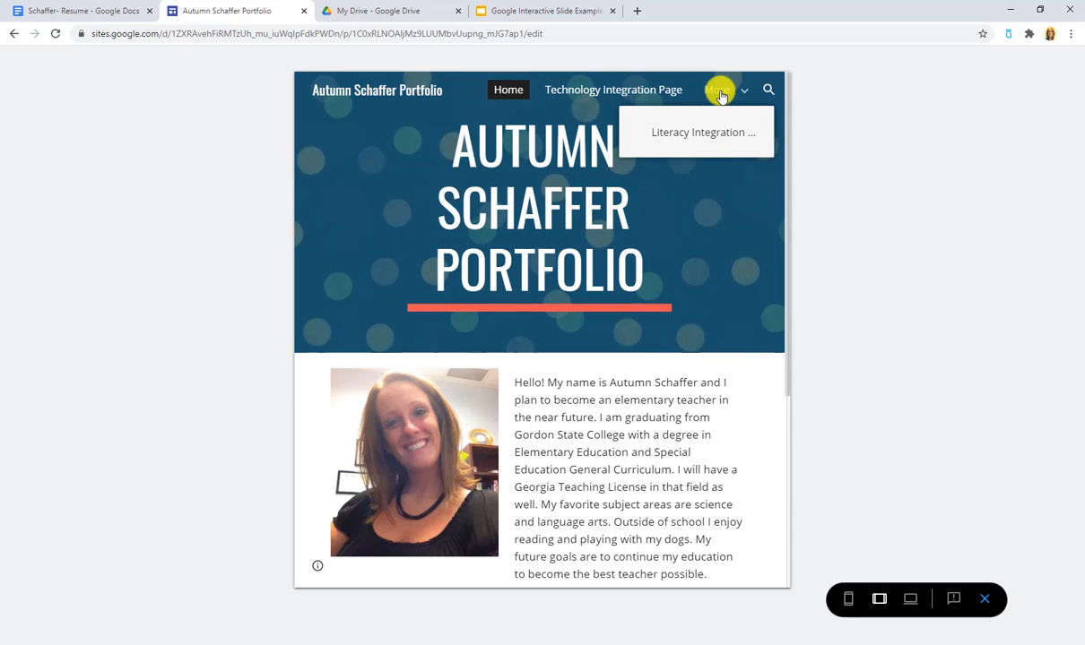
scroll(652, 319, "down", 3)
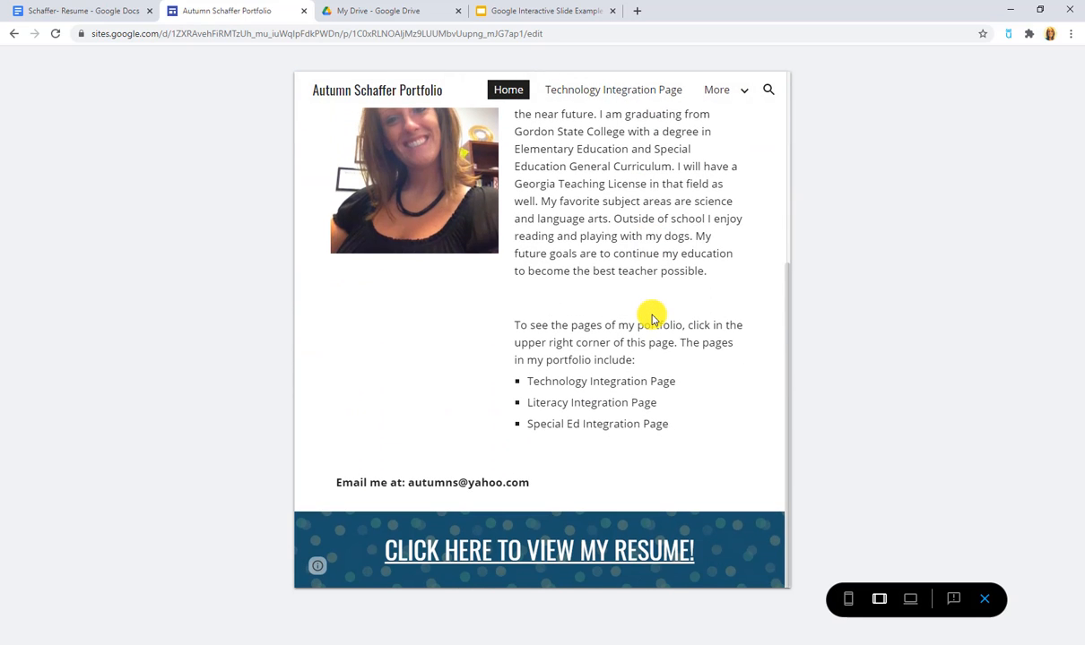
scroll(651, 319, "up", 5)
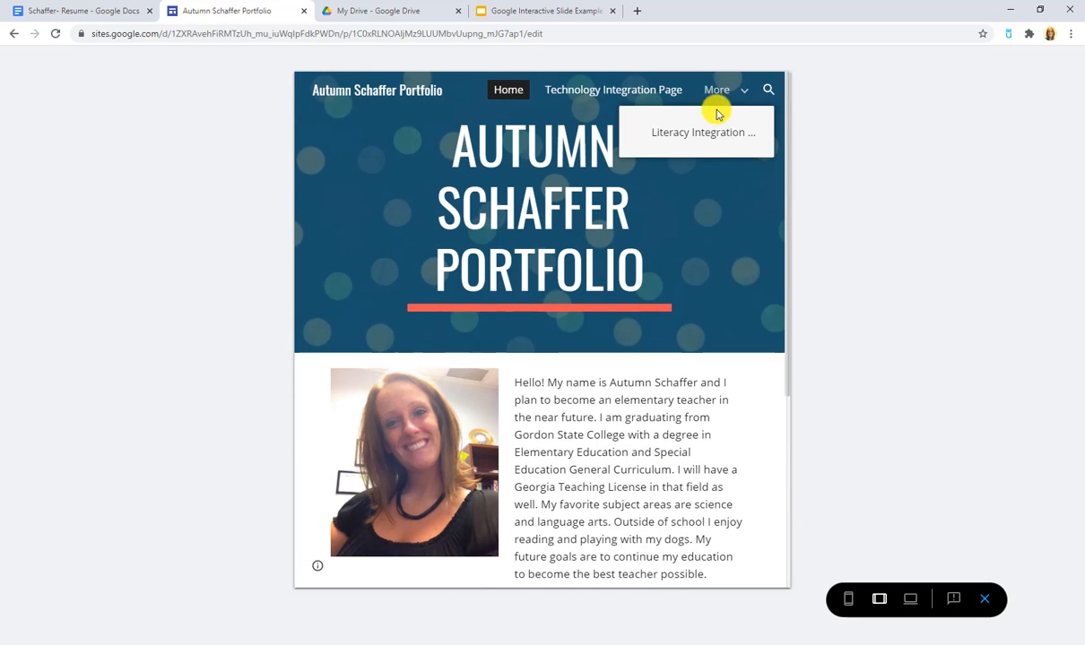
Step: View the Literacy Integration Page in tablet preview, check it at phone size, and return to the large screen preview
left_click(715, 134)
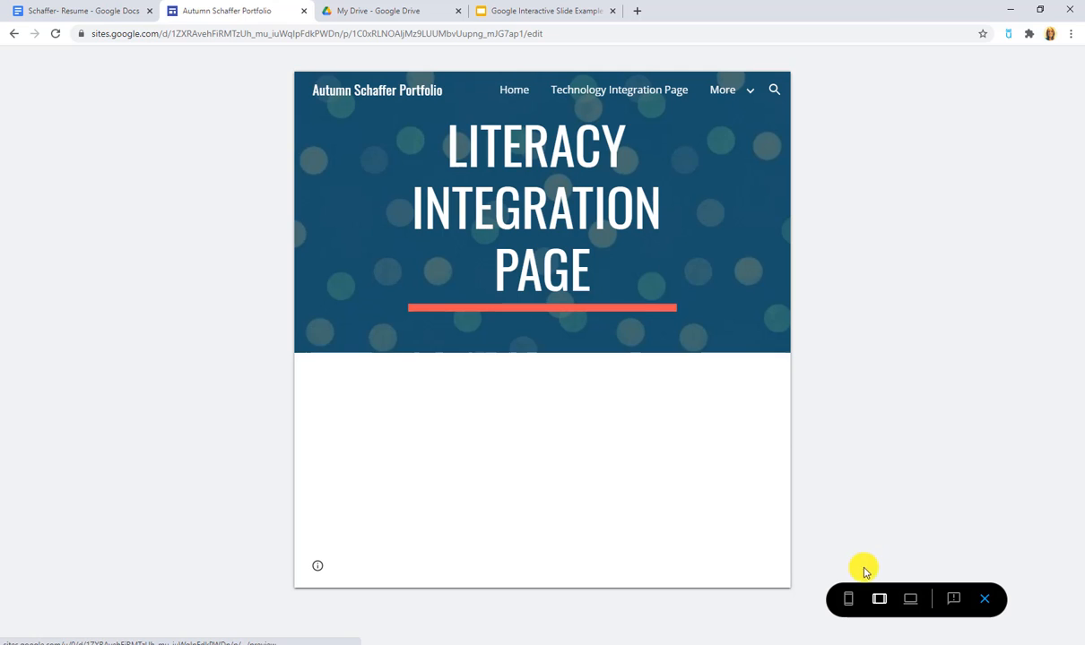
left_click(849, 597)
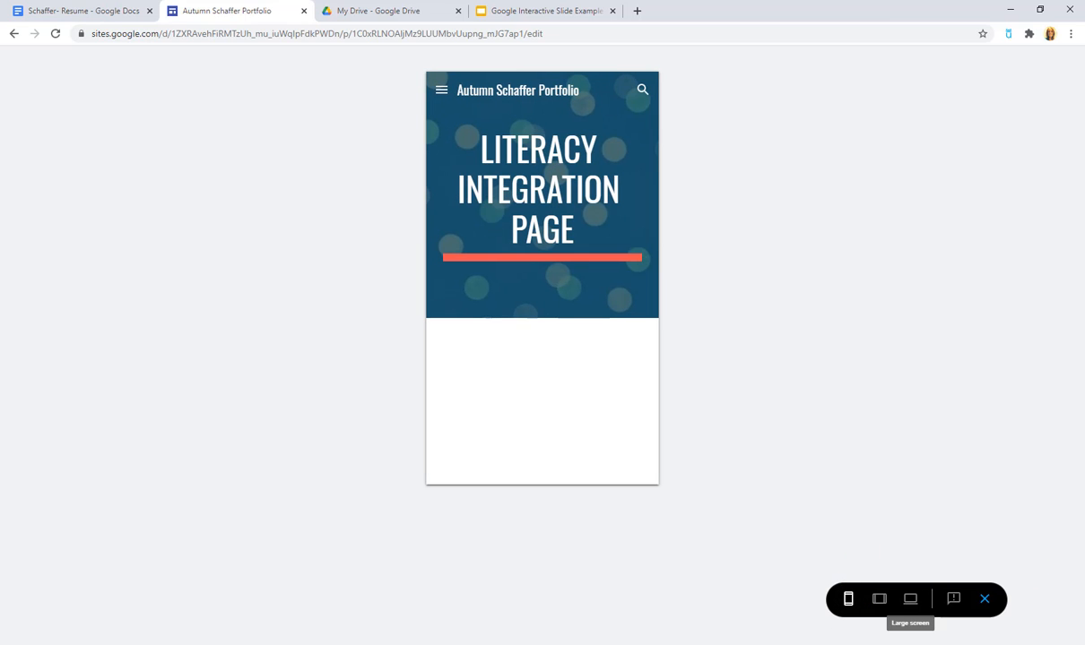
left_click(909, 599)
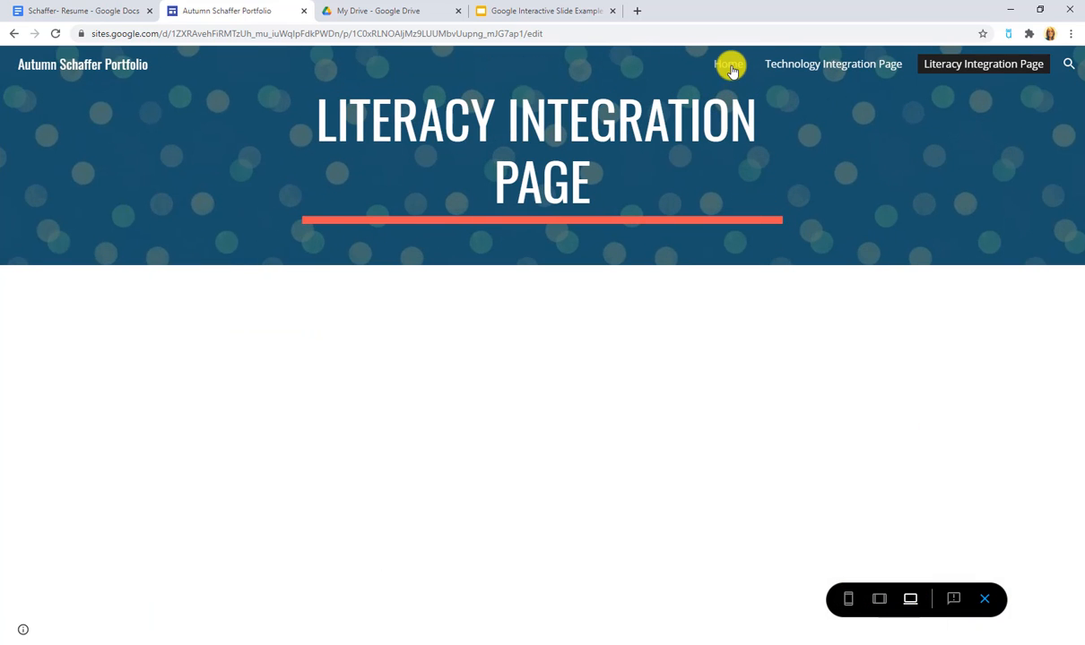
Step: Check the navigation to the Technology Integration Page and back to Home, and exit the preview
left_click(764, 66)
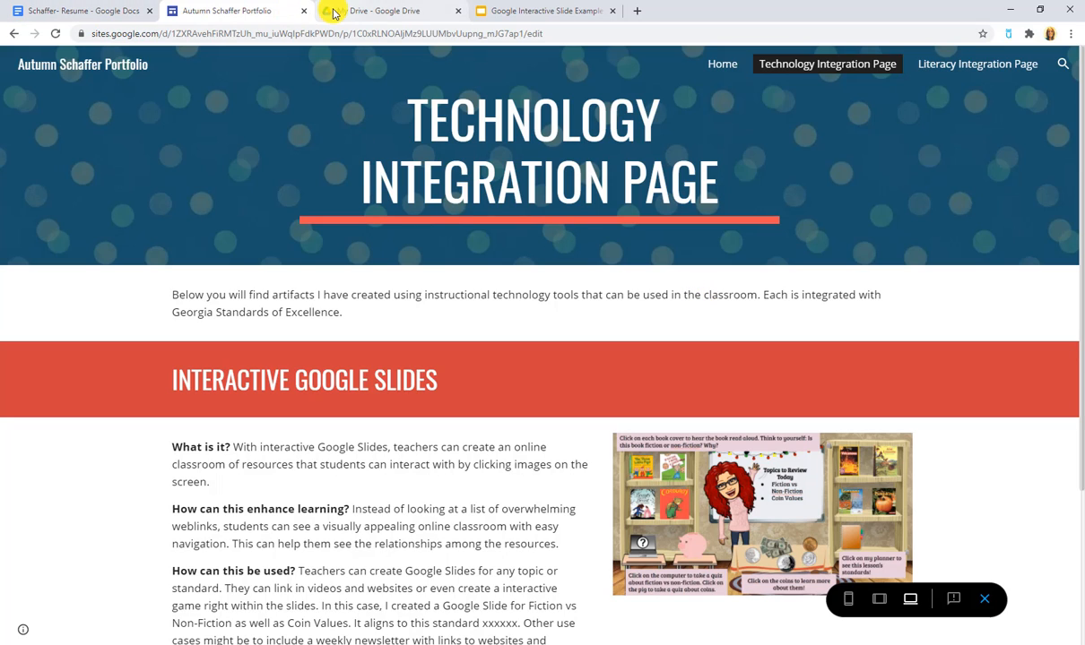
left_click(16, 34)
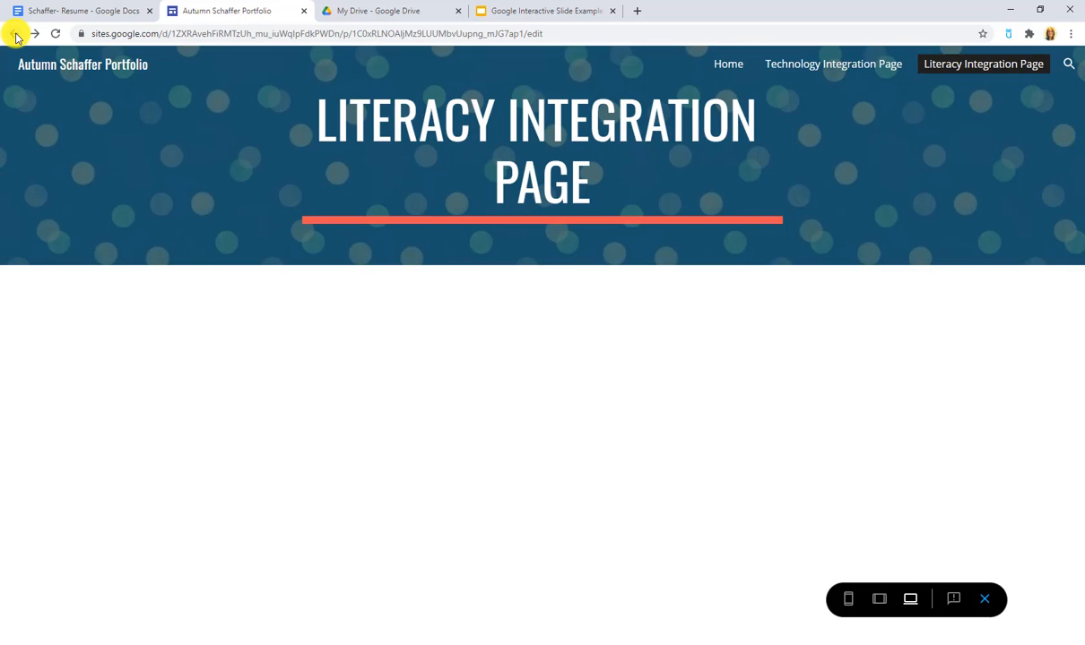
left_click(733, 66)
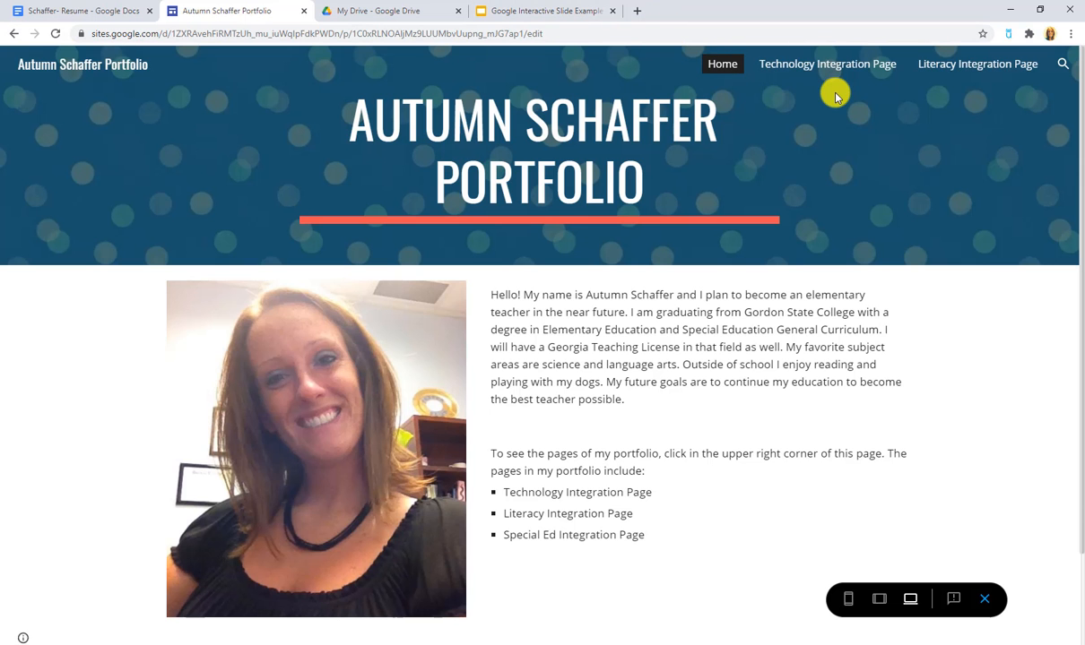
left_click(993, 600)
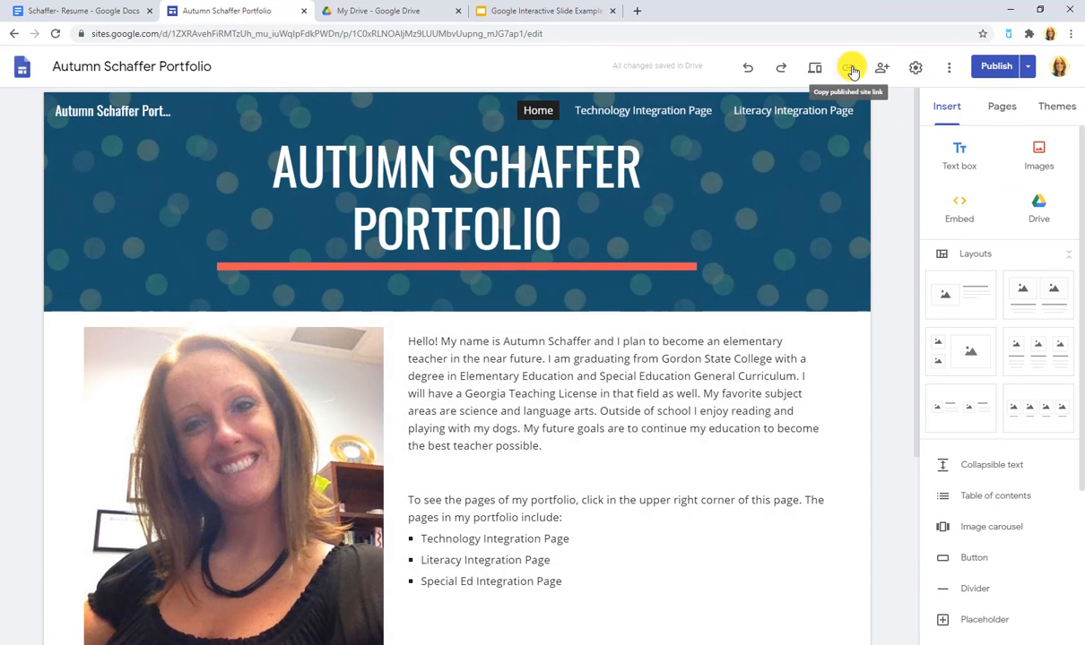
Step: Copy the published site link of the portfolio and return to the home page in the editor
left_click(850, 69)
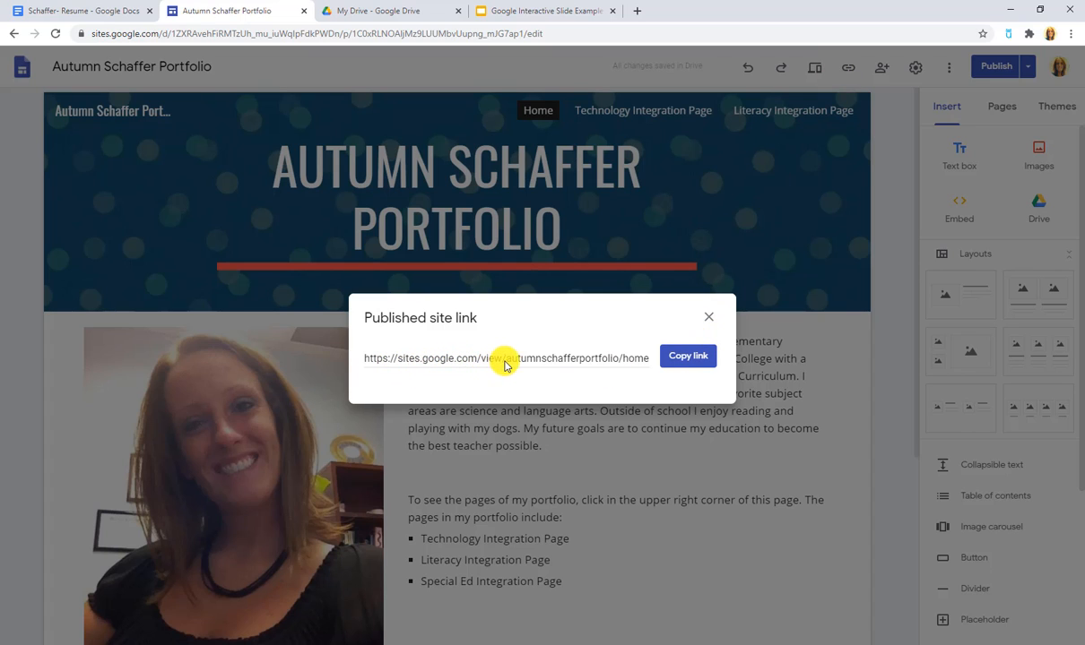
left_click_drag(517, 360, 642, 366)
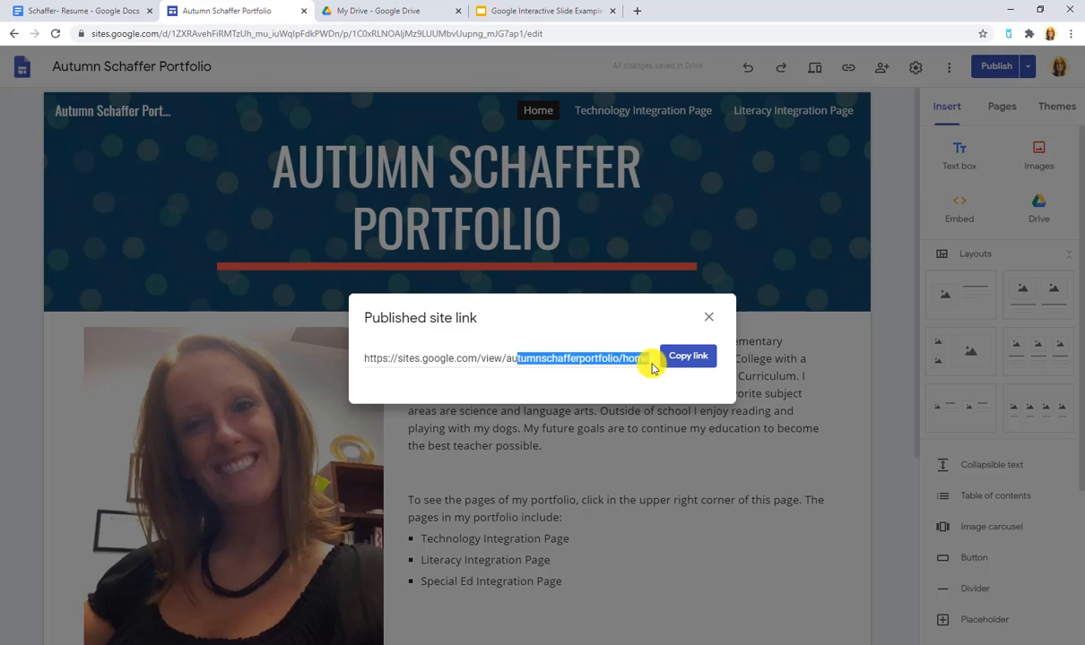
left_click(688, 357)
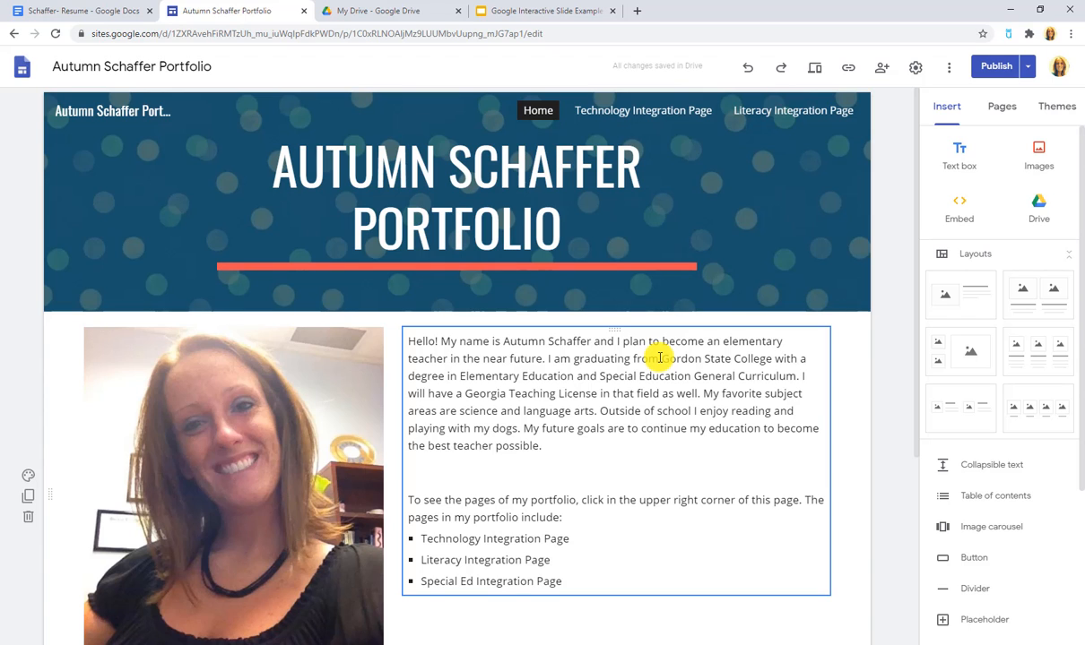
scroll(560, 410, "down", 3)
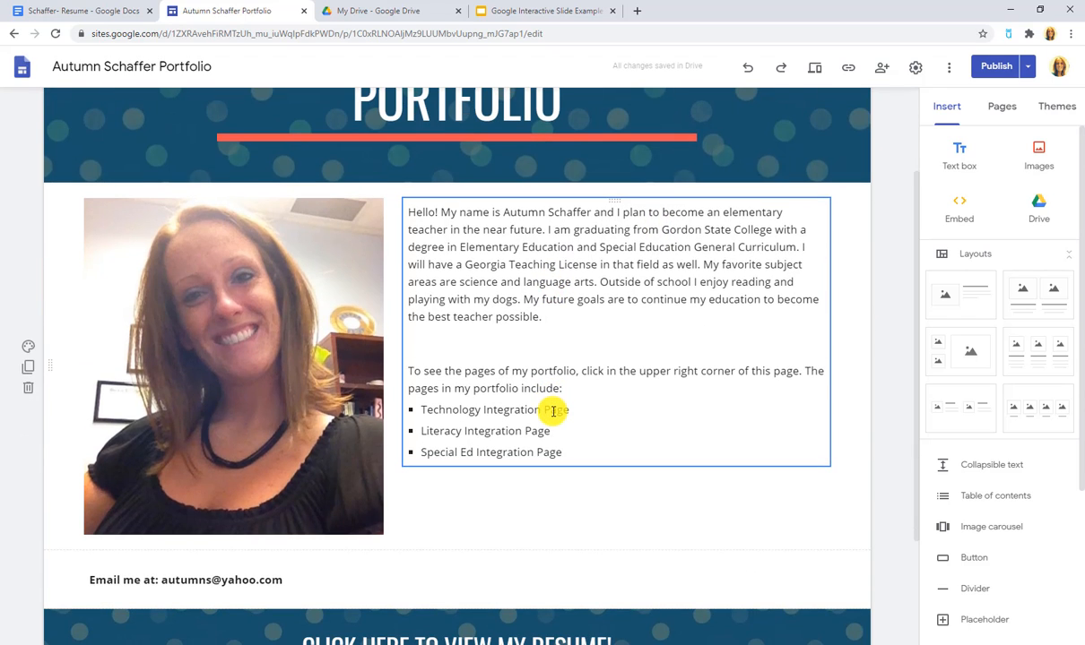